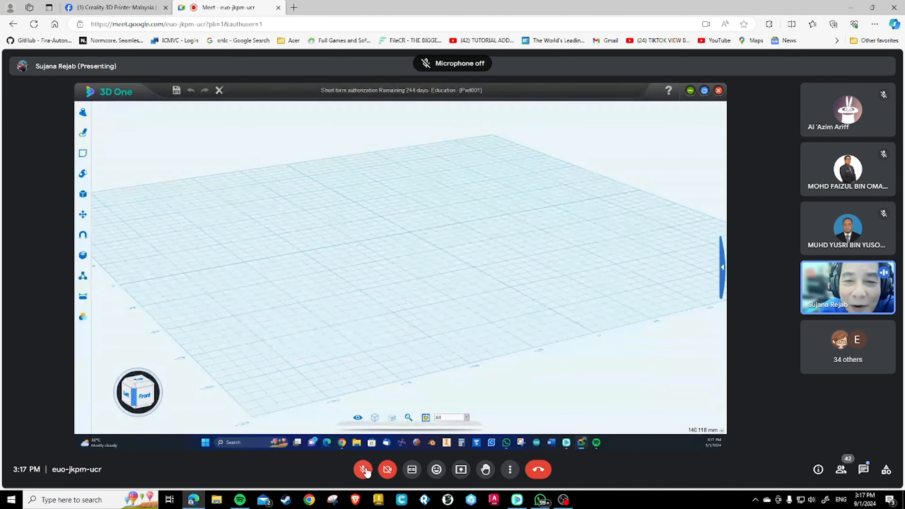
# Unmute the meeting microphone and mute it again
pyautogui.click(366, 472)
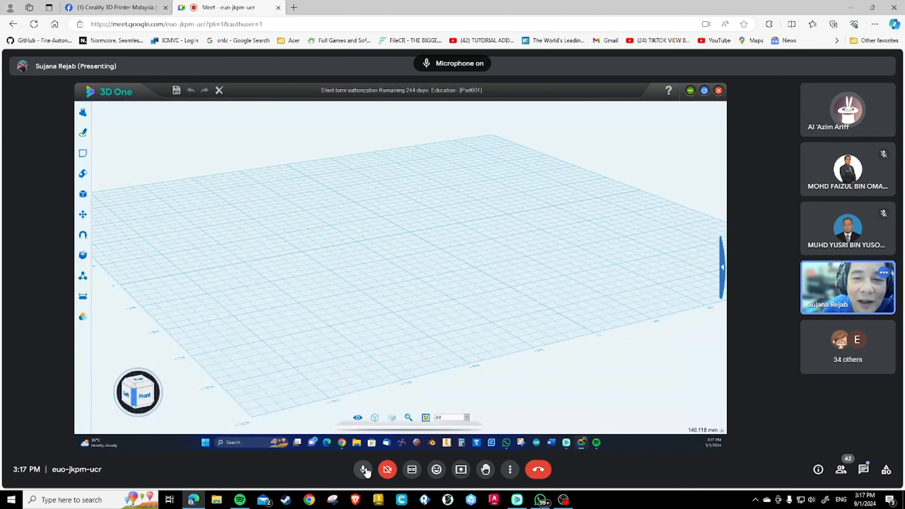
pyautogui.click(364, 470)
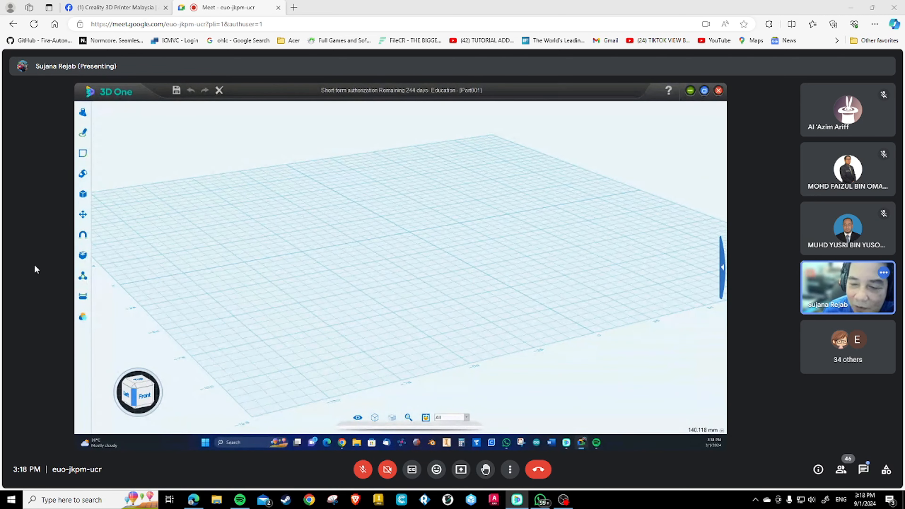
# Check the meeting's in-call messages and look through the full participant list
pyautogui.click(864, 469)
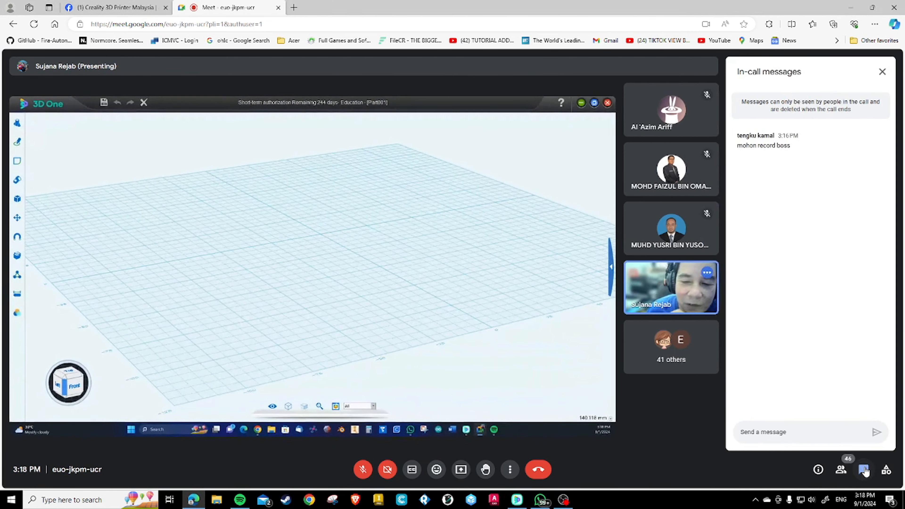
pyautogui.click(863, 469)
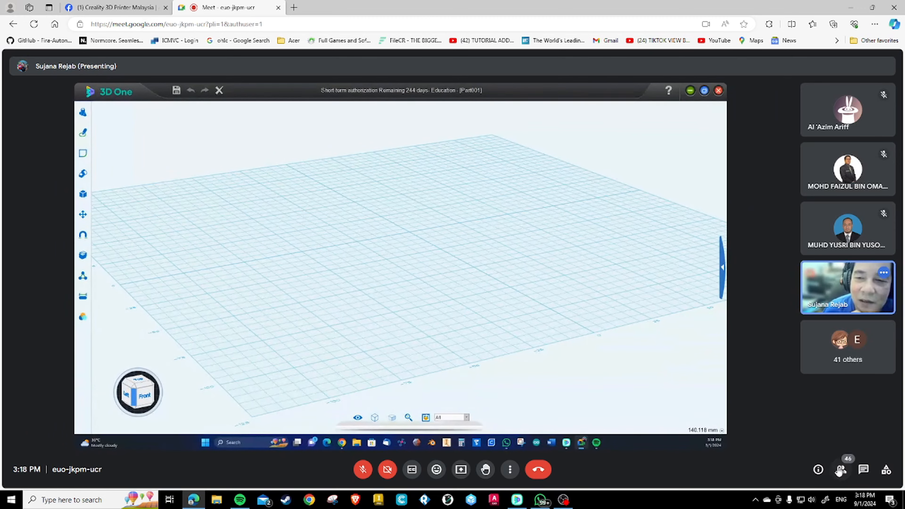
pyautogui.click(839, 470)
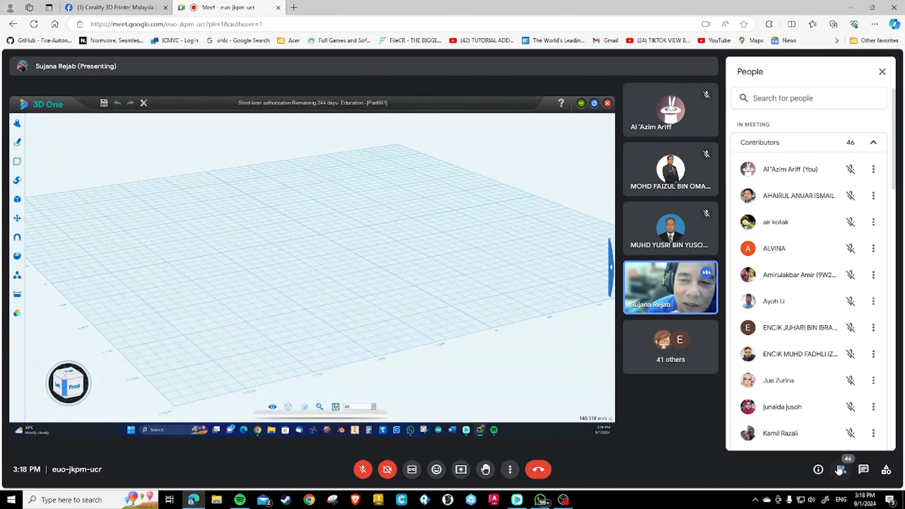
pyautogui.scroll(-15, 824, 390)
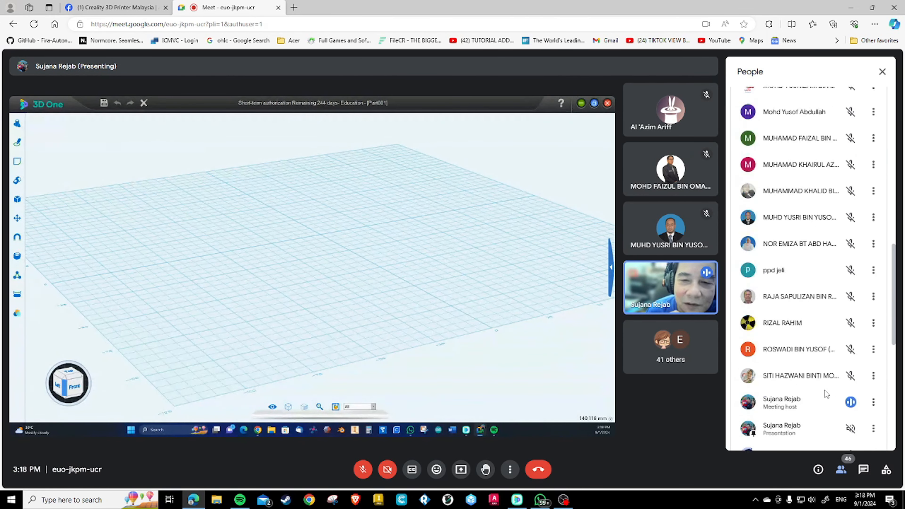
pyautogui.scroll(-10, 824, 390)
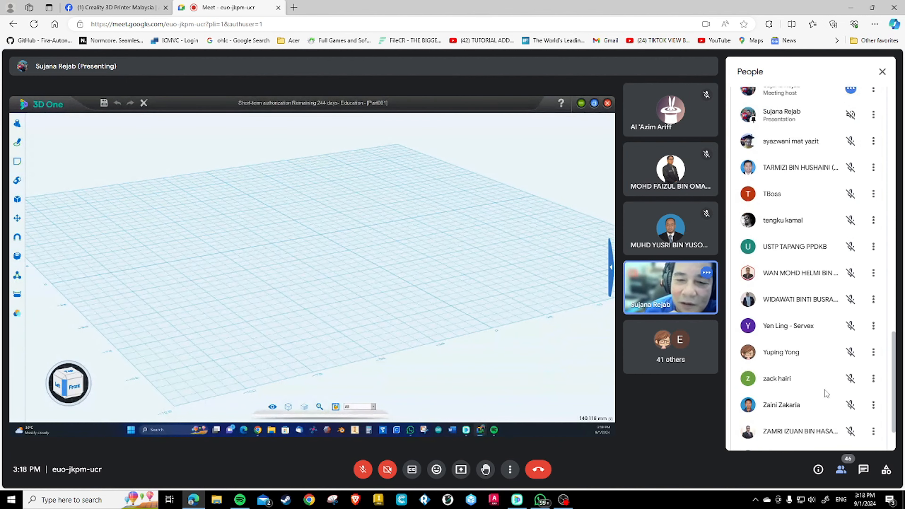
pyautogui.scroll(-3, 825, 393)
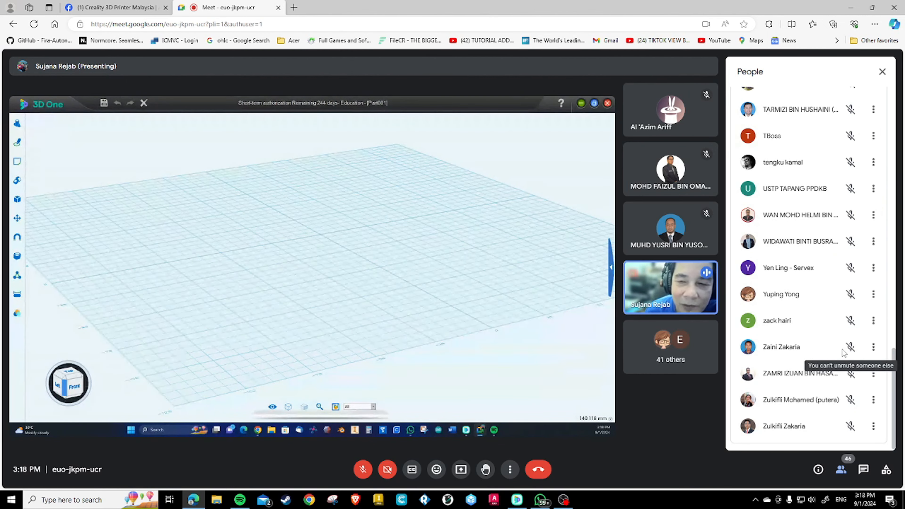
pyautogui.scroll(15, 844, 352)
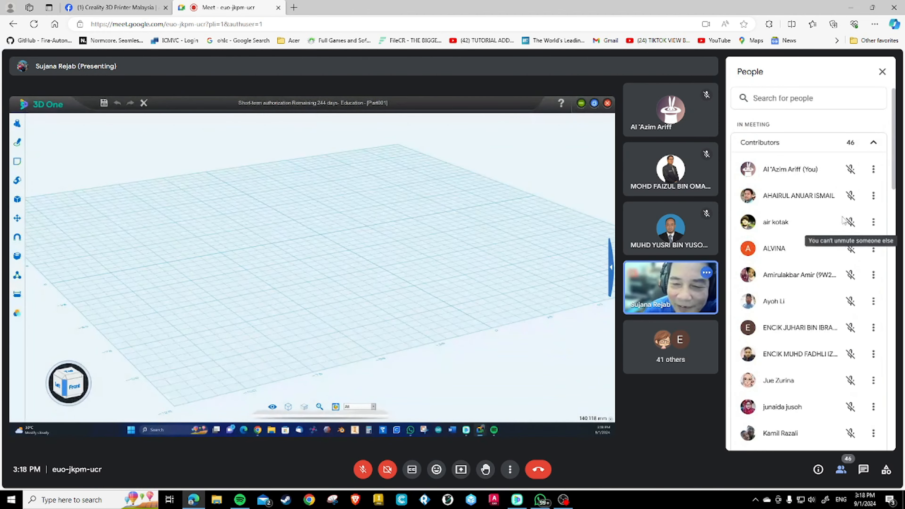
pyautogui.click(882, 71)
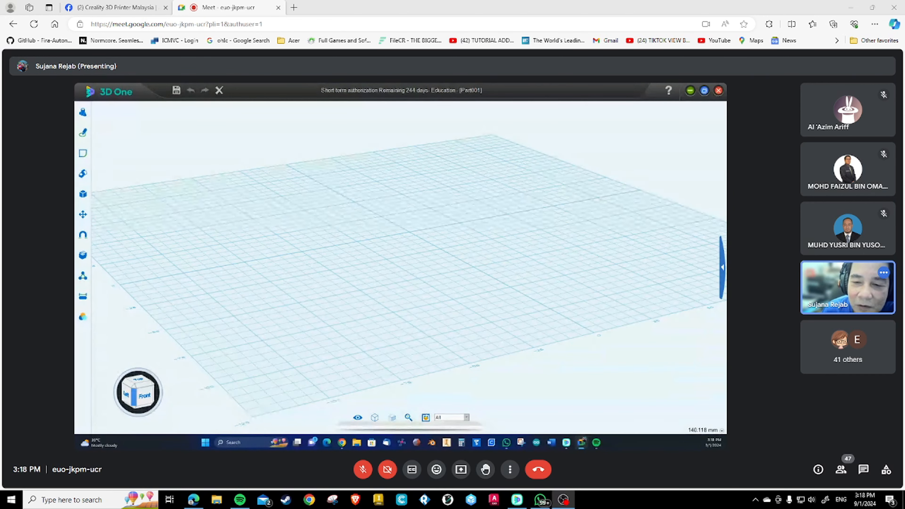
pyautogui.click(152, 196)
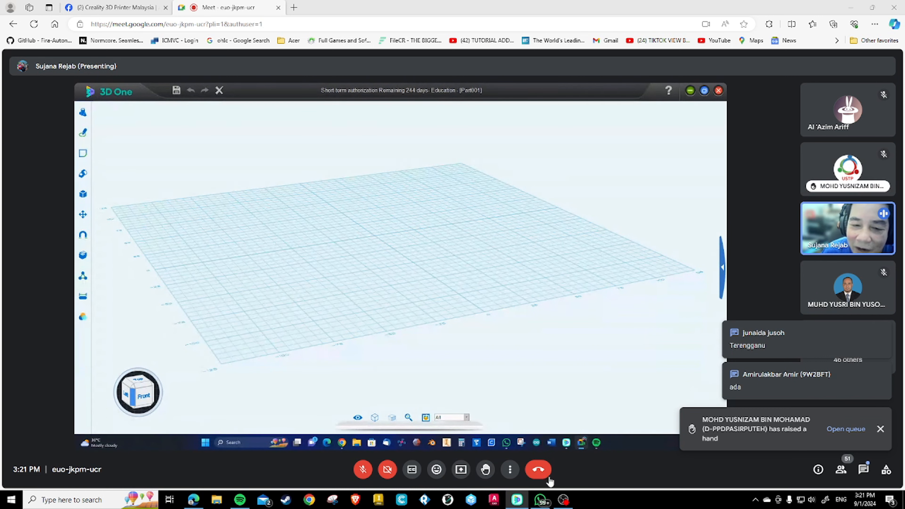
# Open the meeting's in-call messages and unmute the microphone
pyautogui.click(862, 469)
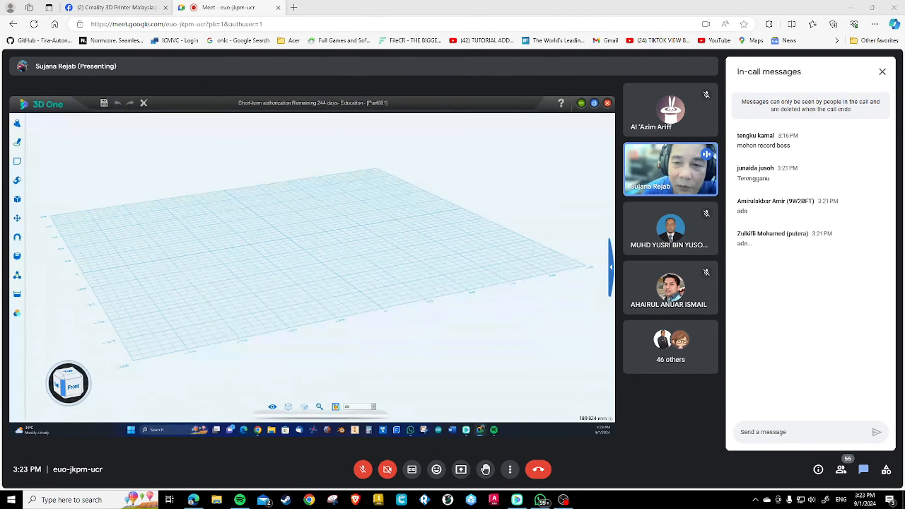
pyautogui.hotkey('ctrl', 'n')
pyautogui.moveTo(320, 11); pyautogui.dragTo(356, 0)
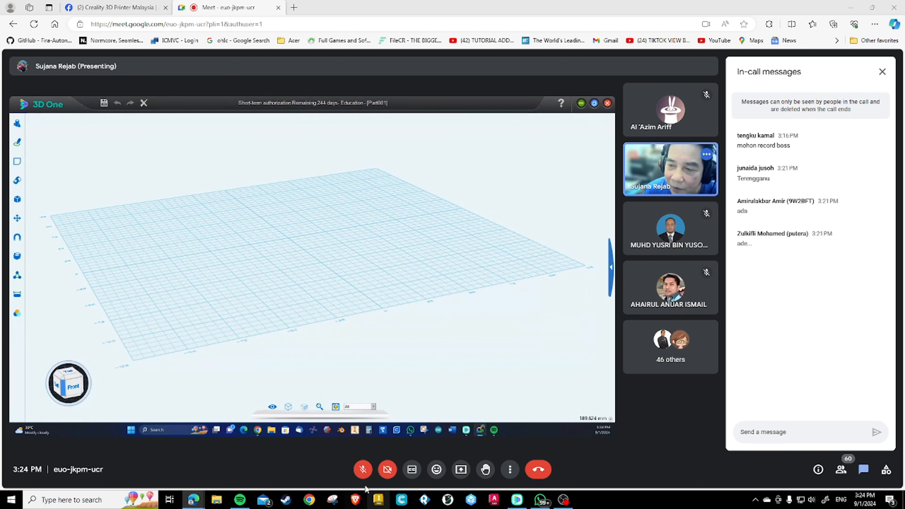
pyautogui.hotkey('ctrl', 'd')
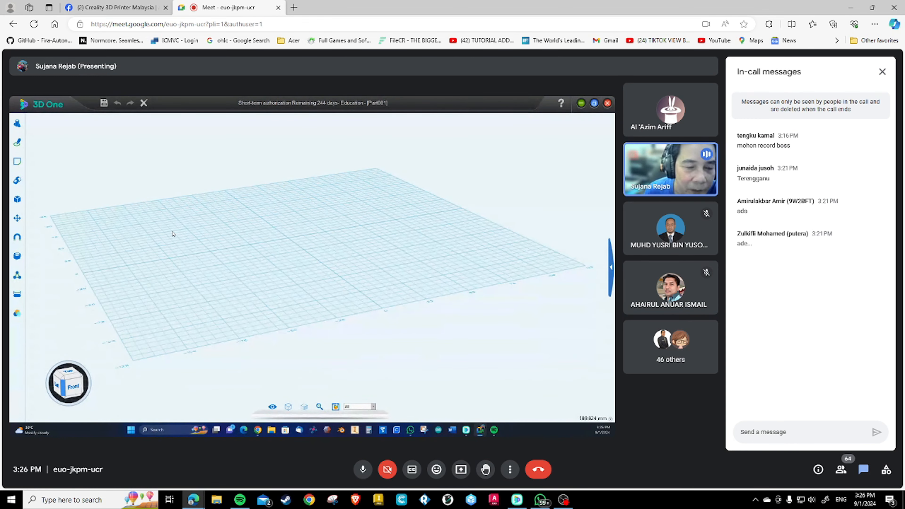
pyautogui.hotkey('alt', 'Tab')
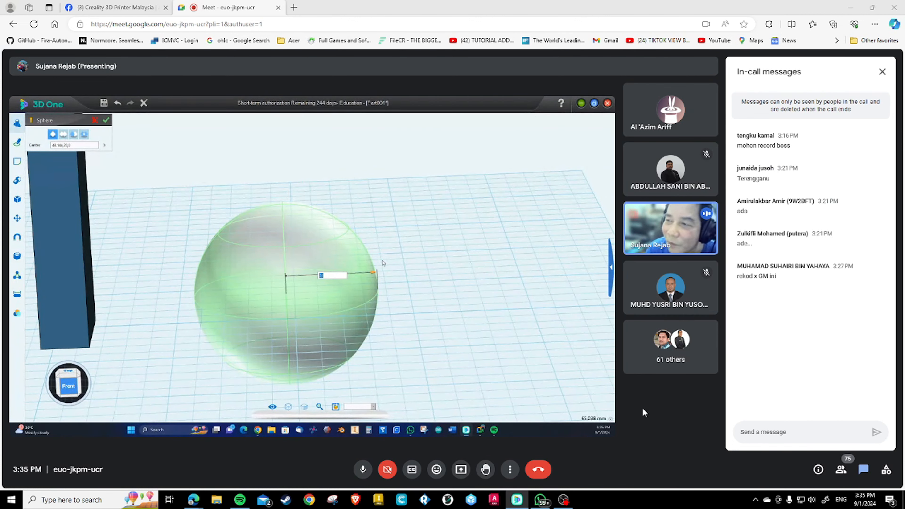
# Send the message "revolve" in the meeting chat
pyautogui.click(796, 432)
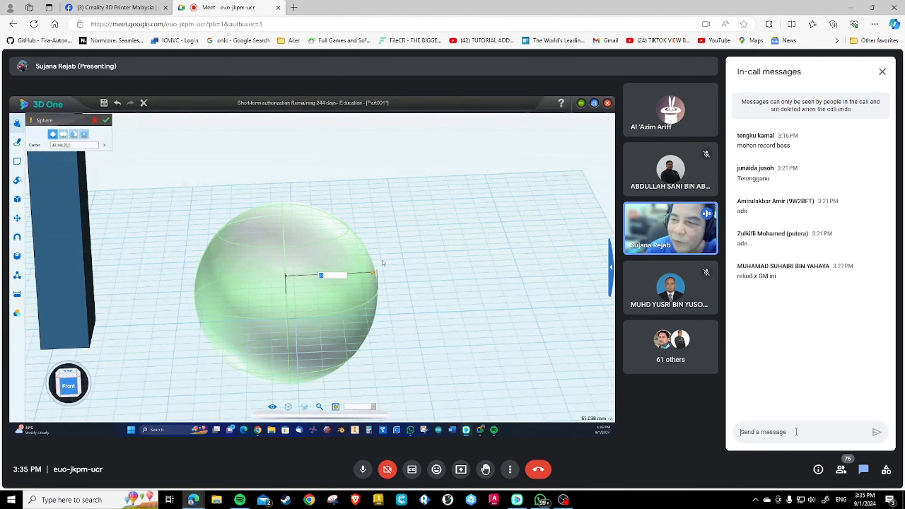
pyautogui.write('revov')
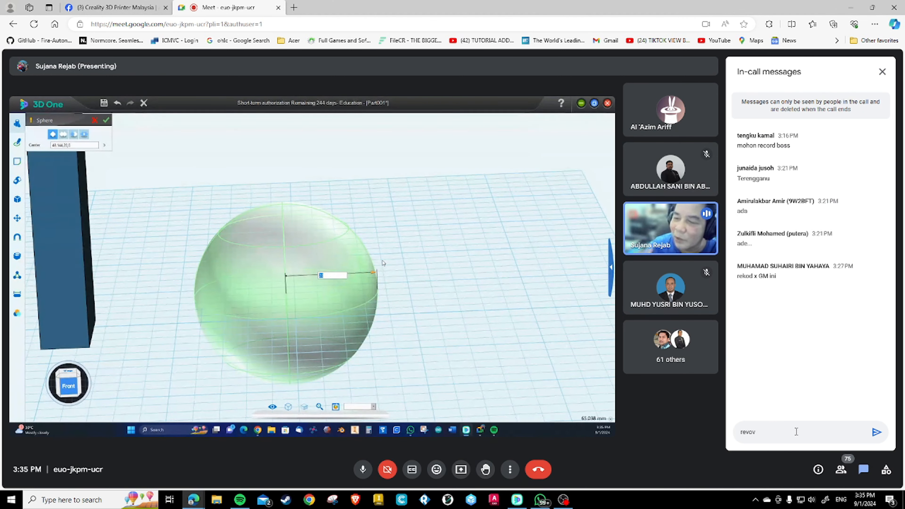
pyautogui.write('lve')
pyautogui.press('Return')
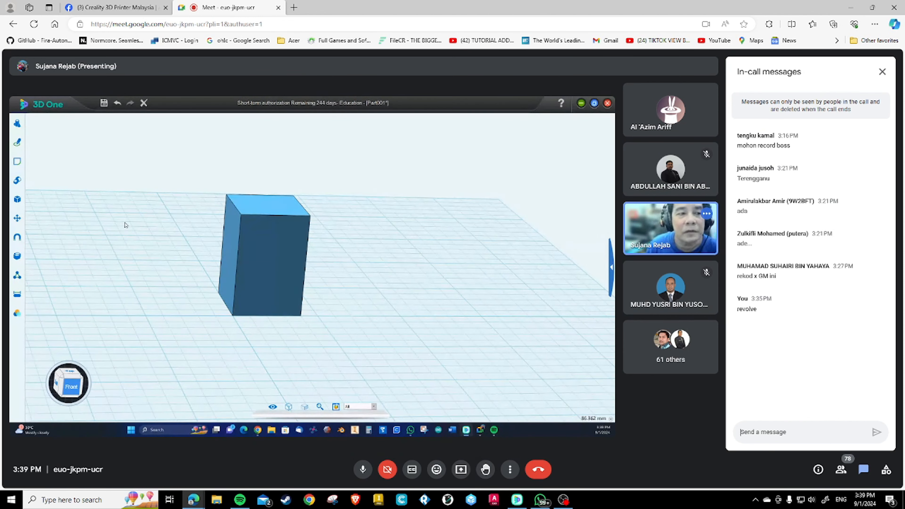
# Switch to the 3D One window, maximize it and share the screen in the meeting
pyautogui.moveTo(0, 10); pyautogui.dragTo(0, 73)
pyautogui.moveTo(385, 8); pyautogui.dragTo(0, 14)
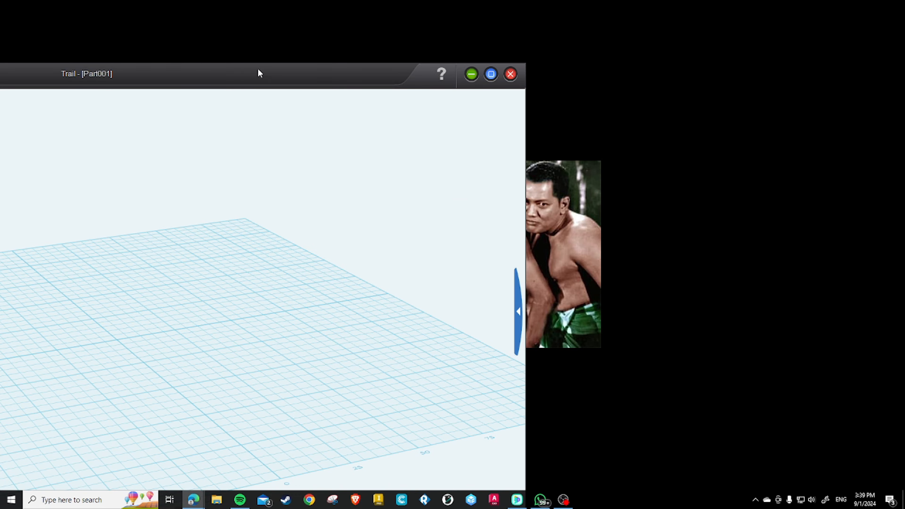
pyautogui.doubleClick(251, 74)
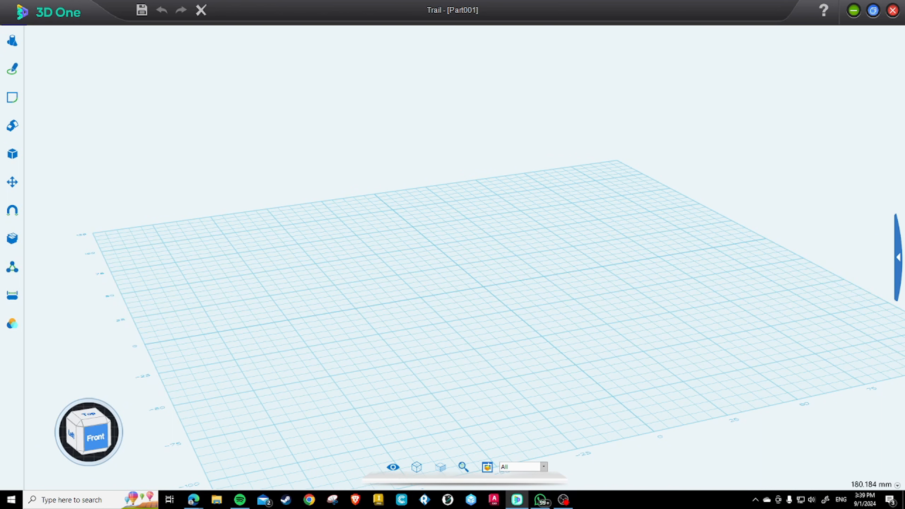
pyautogui.hotkey('alt', 'Tab')
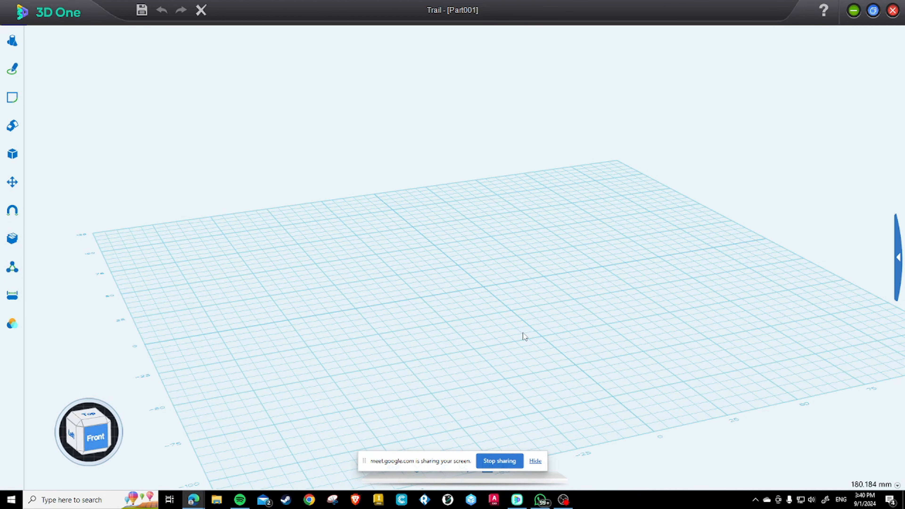
# Hide the screen-sharing notice and examine the empty work grid from several angles and positions
pyautogui.moveTo(523, 336); pyautogui.dragTo(519, 281, button='middle')
pyautogui.moveTo(518, 280)
pyautogui.mouseDown(button='right')
pyautogui.moveTo(501, 285)
pyautogui.moveTo(514, 276)
pyautogui.mouseUp(button='right')
pyautogui.moveTo(525, 289); pyautogui.dragTo(500, 328, button='middle')
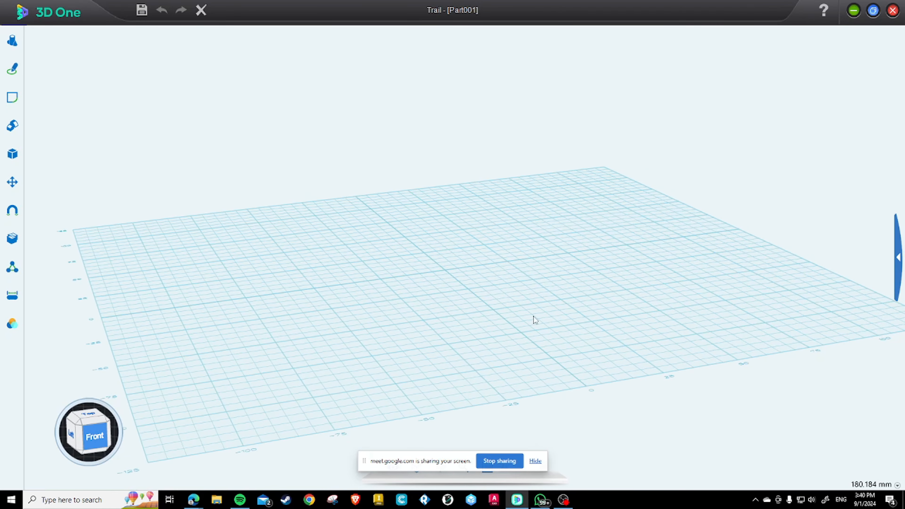
pyautogui.moveTo(533, 316)
pyautogui.mouseDown(button='right')
pyautogui.moveTo(523, 319)
pyautogui.moveTo(524, 303)
pyautogui.mouseUp(button='right')
pyautogui.click(535, 460)
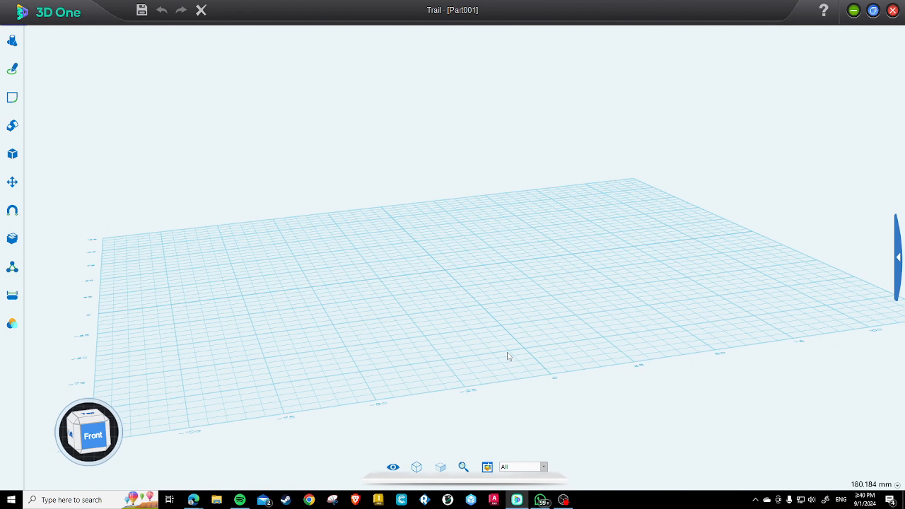
pyautogui.moveTo(554, 323)
pyautogui.mouseDown(button='right')
pyautogui.moveTo(541, 308)
pyautogui.moveTo(552, 313)
pyautogui.mouseUp(button='right')
pyautogui.moveTo(557, 311); pyautogui.dragTo(590, 327, button='middle')
pyautogui.moveTo(590, 328)
pyautogui.mouseDown(button='right')
pyautogui.moveTo(567, 327)
pyautogui.moveTo(595, 317)
pyautogui.mouseUp(button='right')
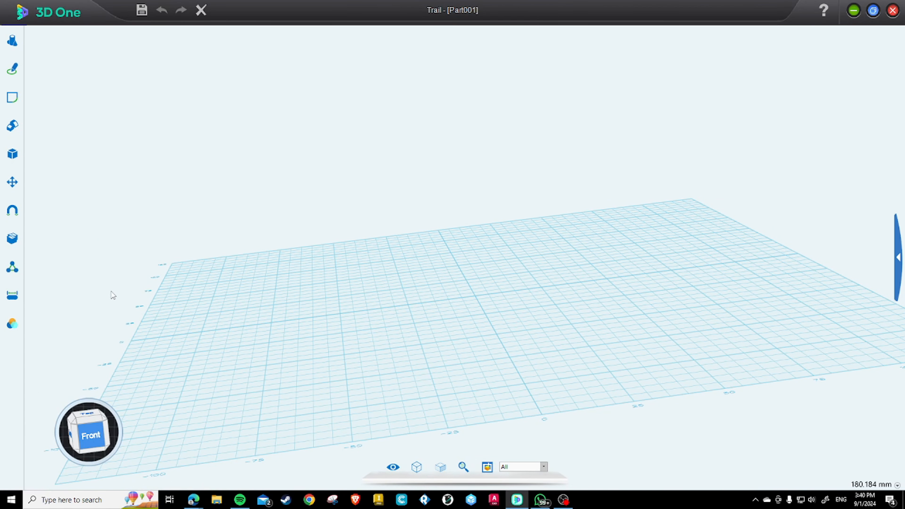
pyautogui.moveTo(284, 326); pyautogui.dragTo(616, 319, button='right')
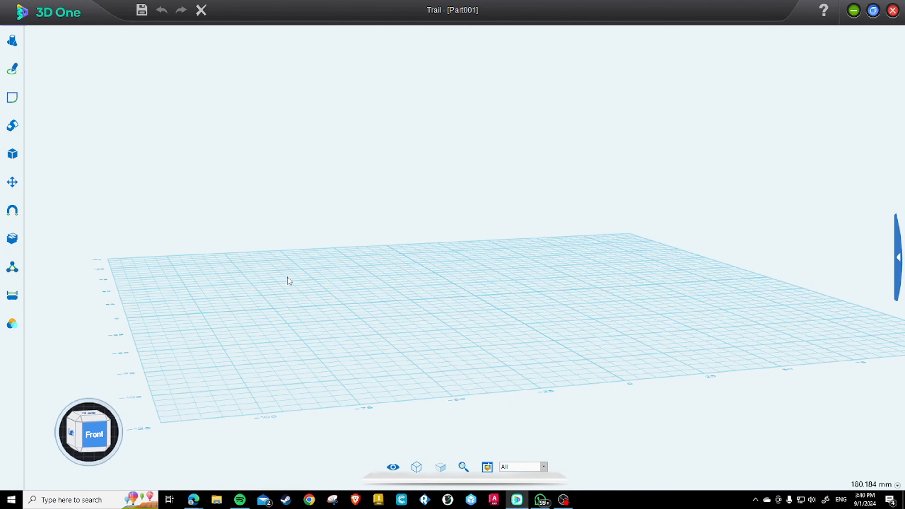
pyautogui.moveTo(14, 47)
pyautogui.moveTo(13, 125)
pyautogui.moveTo(90, 431)
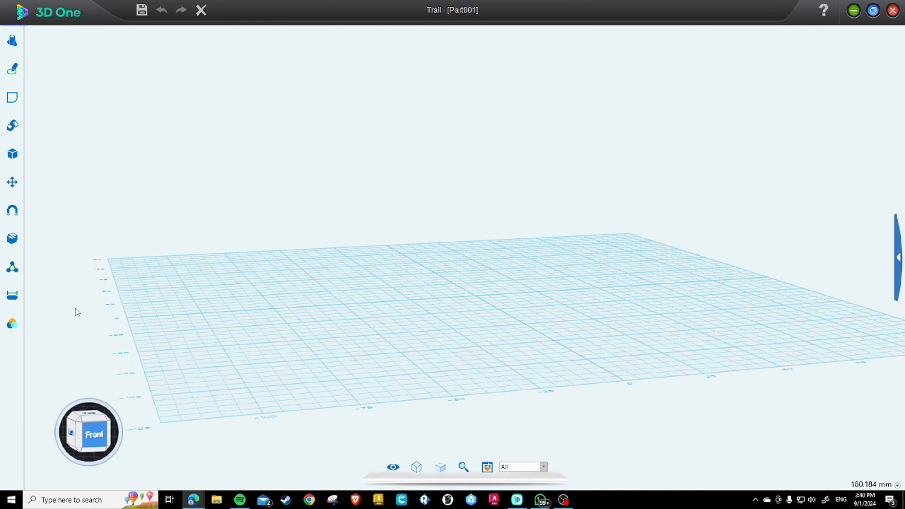
pyautogui.moveTo(12, 183)
pyautogui.moveTo(12, 154)
pyautogui.moveTo(12, 40)
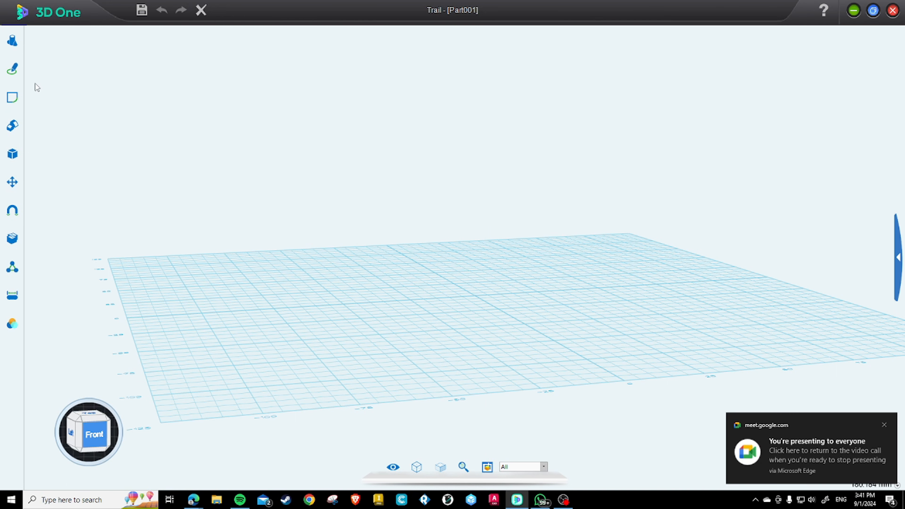
# Start a Block primitive and place its base point at the grid origin (0,0,0)
pyautogui.moveTo(12, 68)
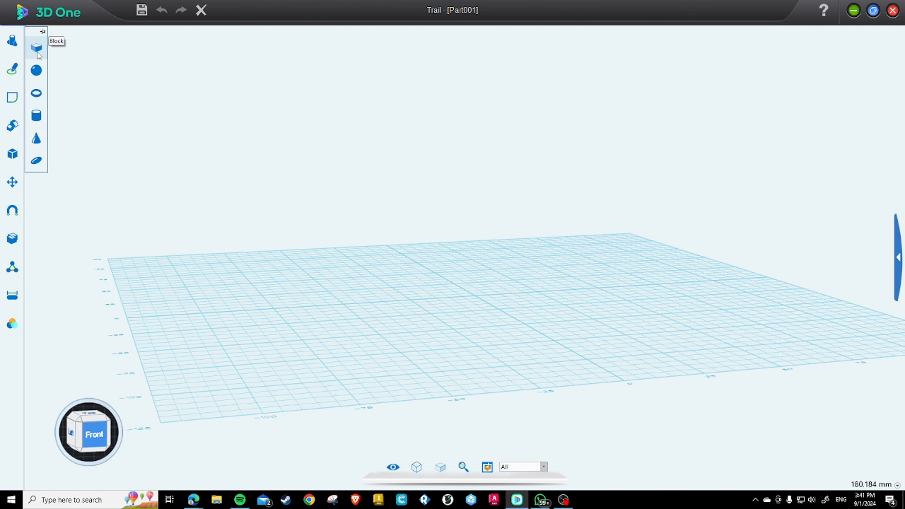
pyautogui.click(38, 53)
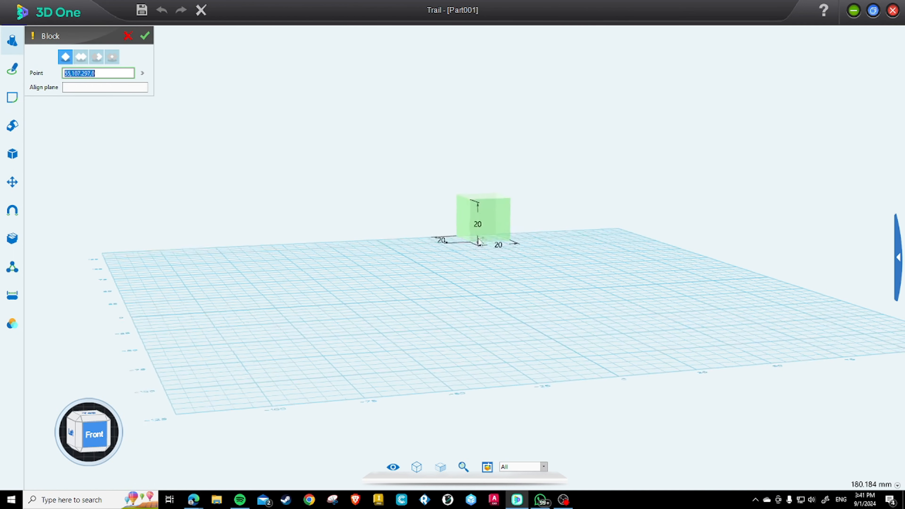
pyautogui.scroll(-3, 479, 242)
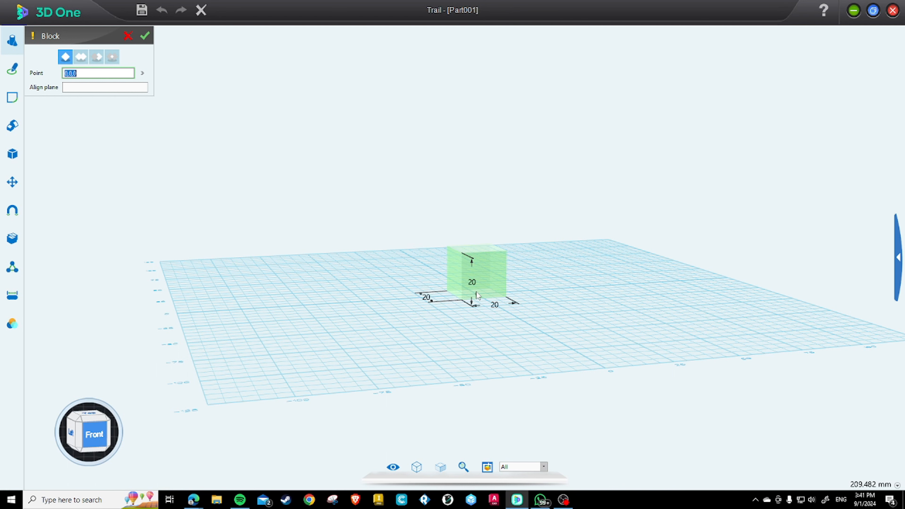
pyautogui.click(477, 295)
pyautogui.scroll(3, 547, 292)
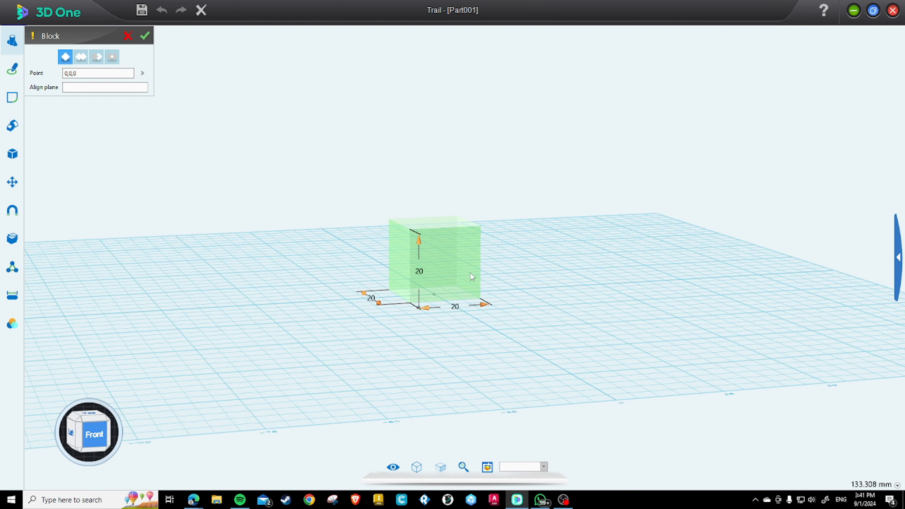
pyautogui.scroll(3, 469, 271)
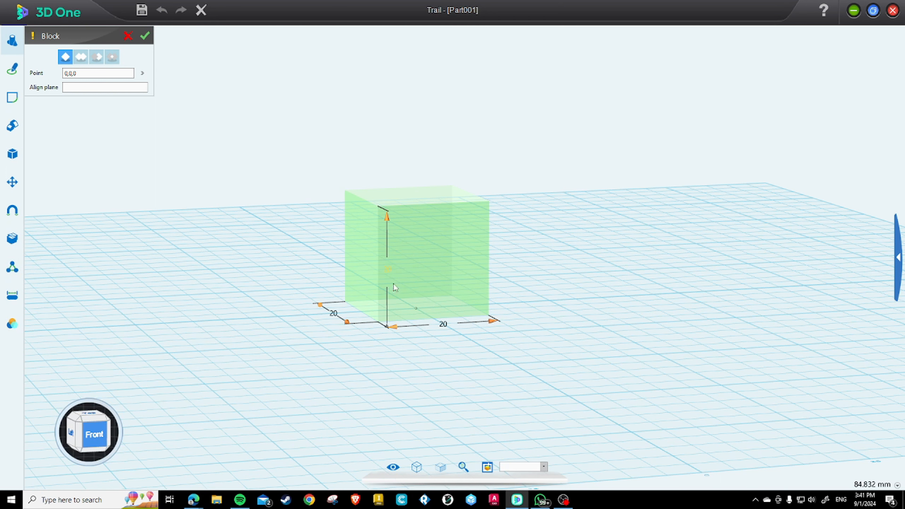
# Set the block's height to 3, depth to 35 and length to 60, and create it
pyautogui.click(388, 270)
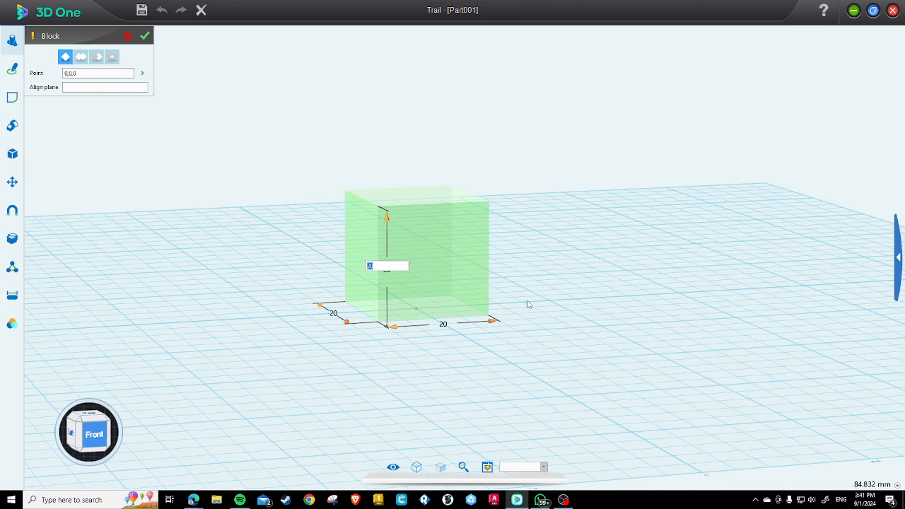
pyautogui.write('3')
pyautogui.press('Return')
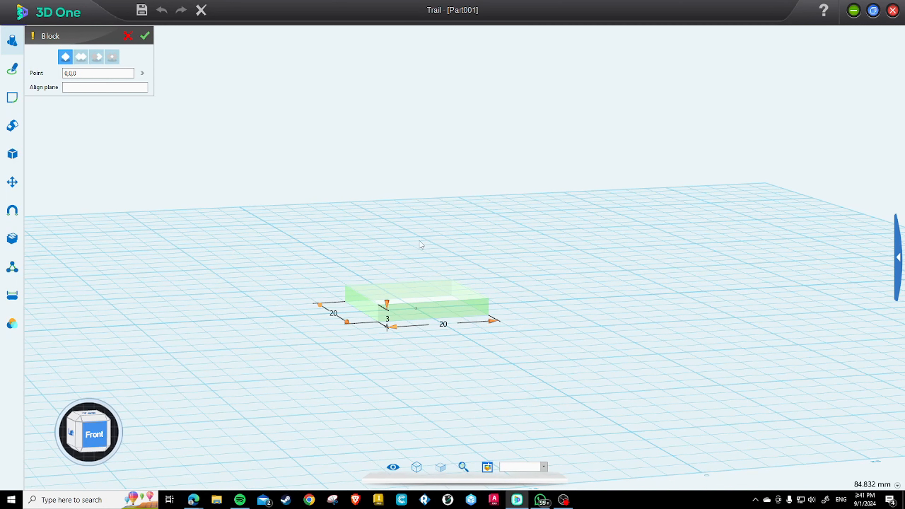
pyautogui.click(334, 315)
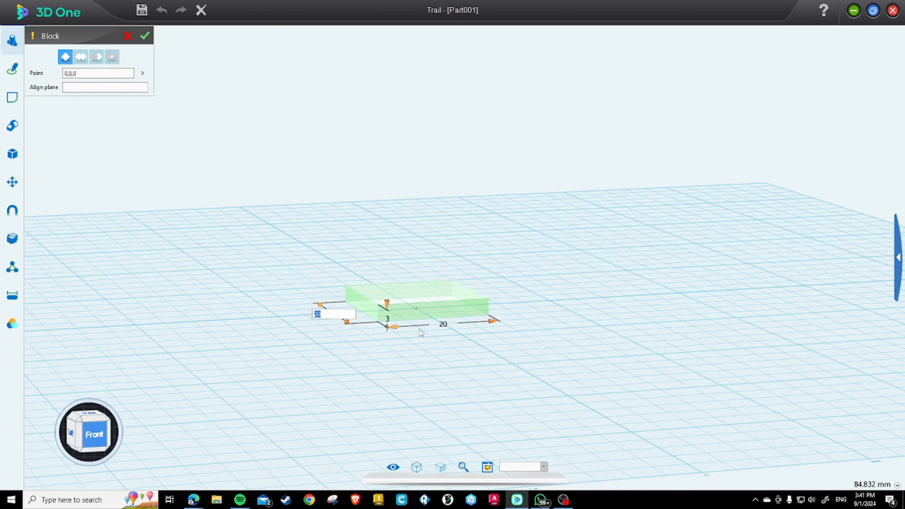
pyautogui.write('35')
pyautogui.press('Return')
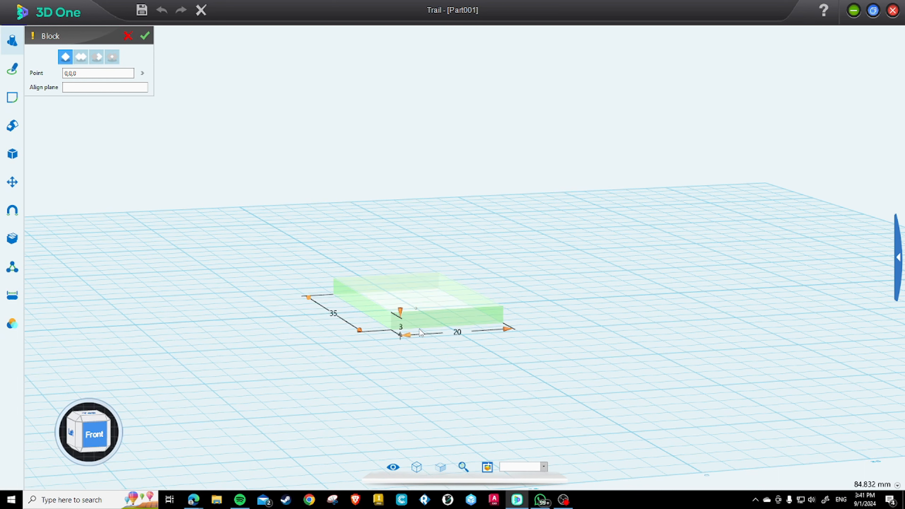
pyautogui.click(458, 333)
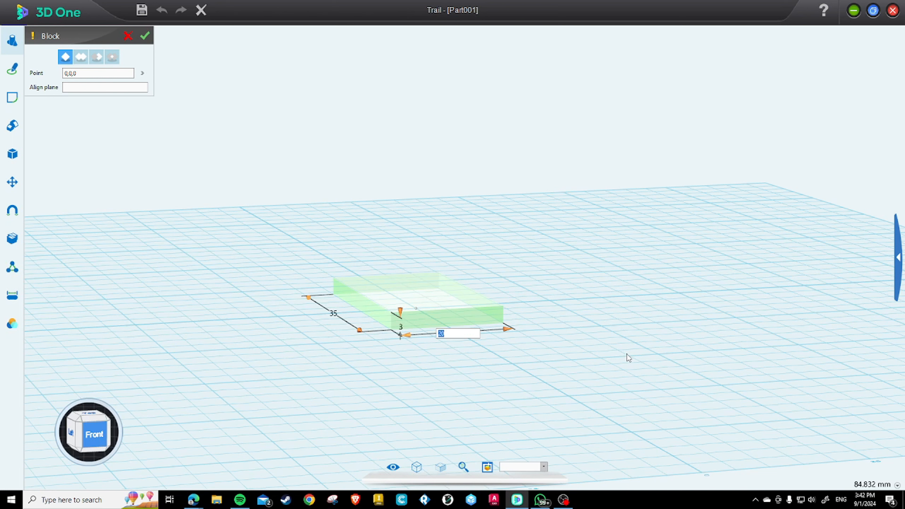
pyautogui.write('60')
pyautogui.press('Return')
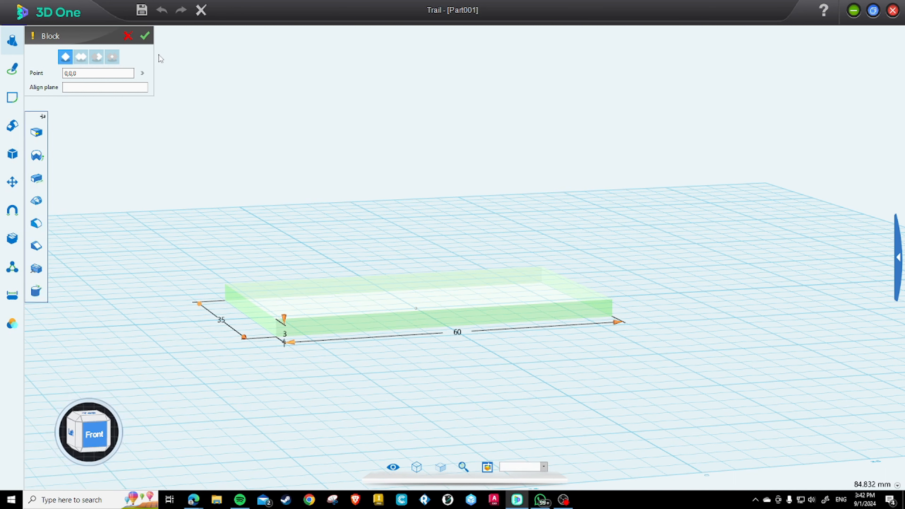
pyautogui.click(145, 37)
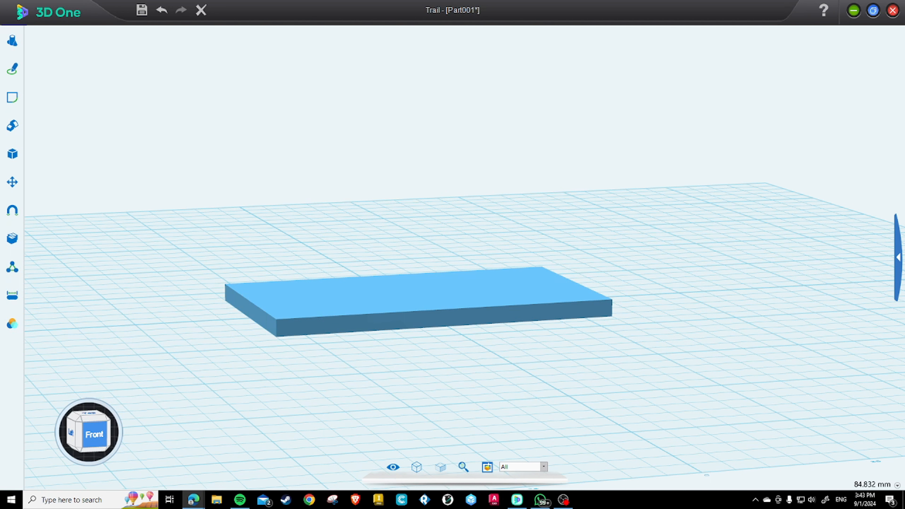
# Start a Cylinder primitive with the block's upper face in view
pyautogui.click(562, 502)
pyautogui.moveTo(501, 263); pyautogui.dragTo(531, 277, button='right')
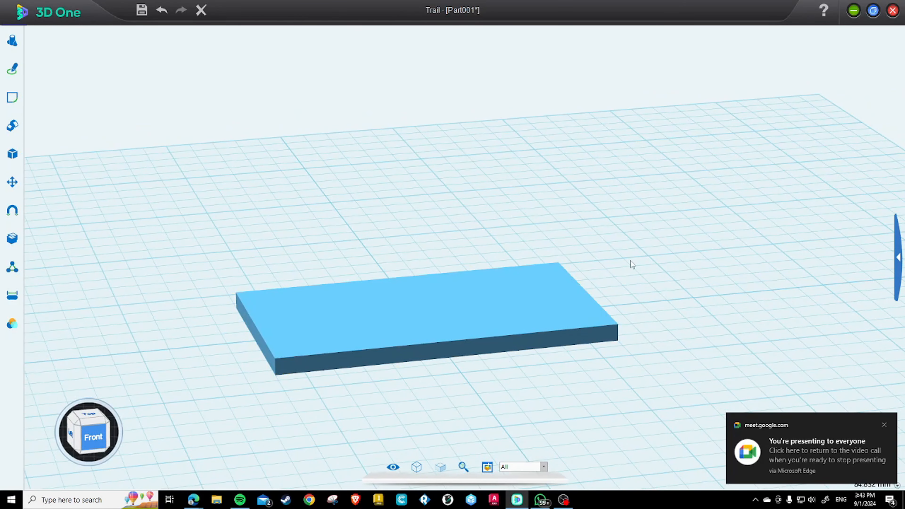
pyautogui.moveTo(630, 263); pyautogui.dragTo(643, 293, button='right')
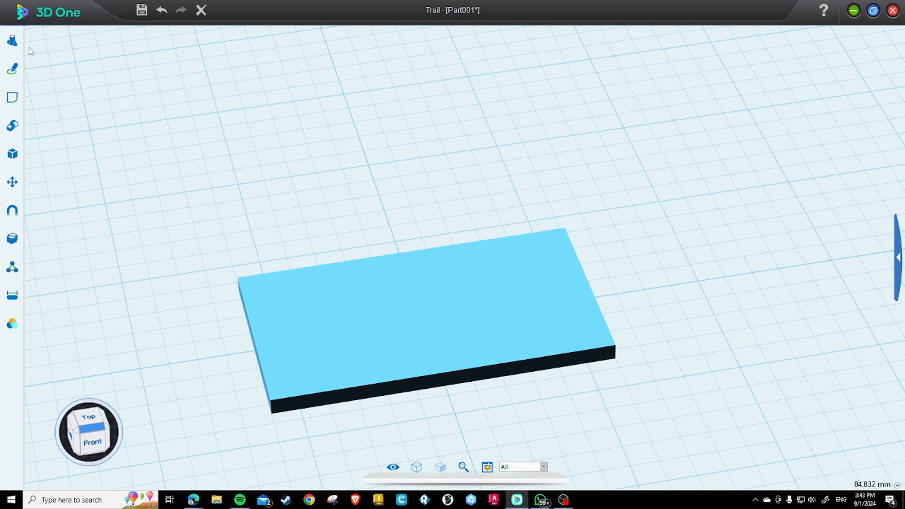
pyautogui.moveTo(14, 41)
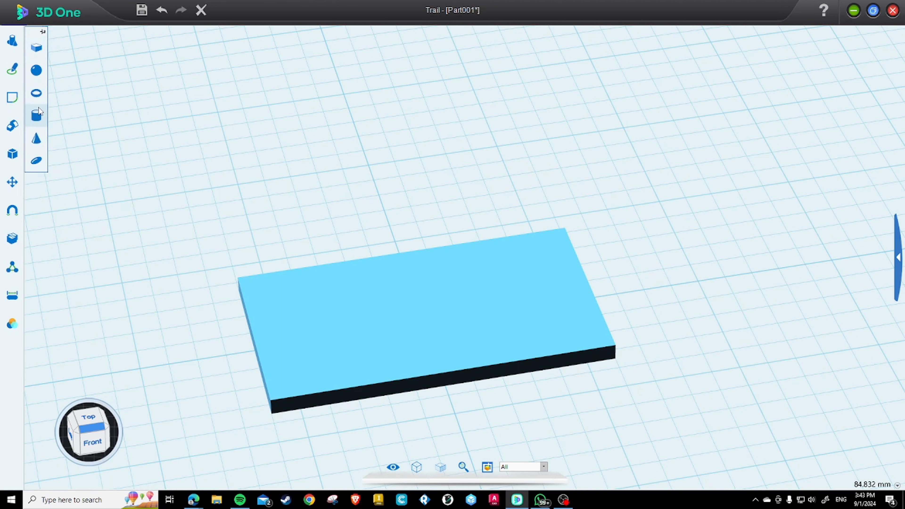
pyautogui.click(40, 110)
pyautogui.click(125, 32)
pyautogui.moveTo(16, 46)
pyautogui.click(40, 113)
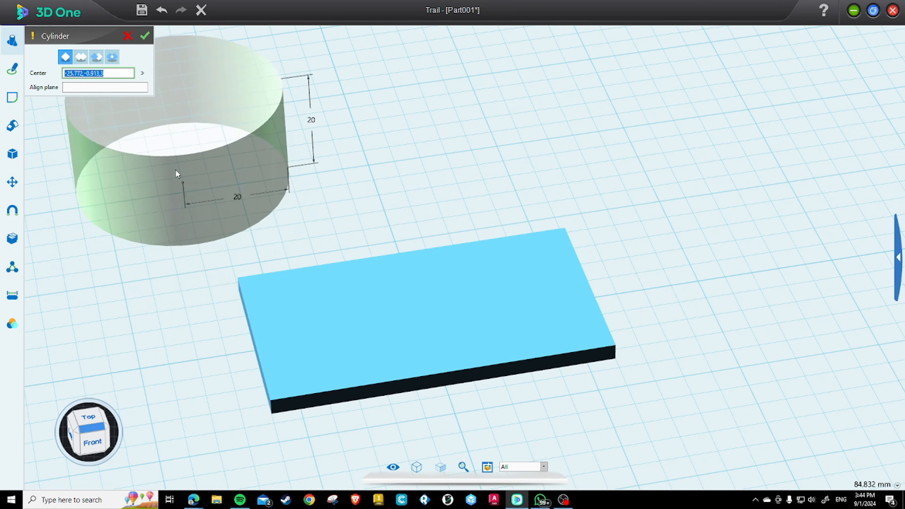
pyautogui.click(142, 73)
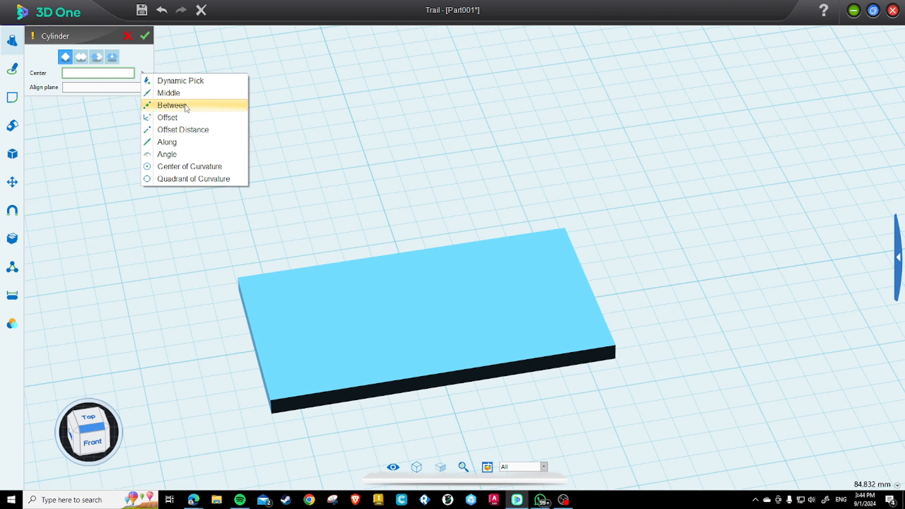
pyautogui.click(183, 82)
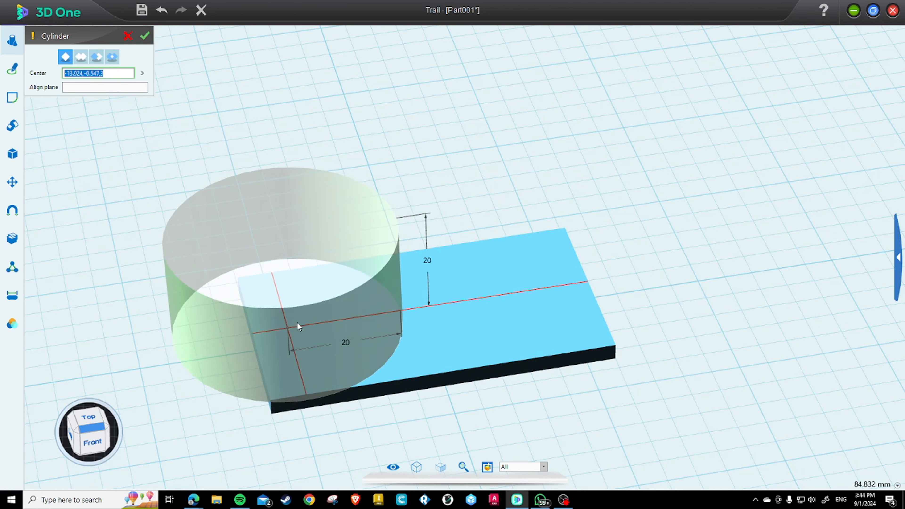
pyautogui.click(142, 73)
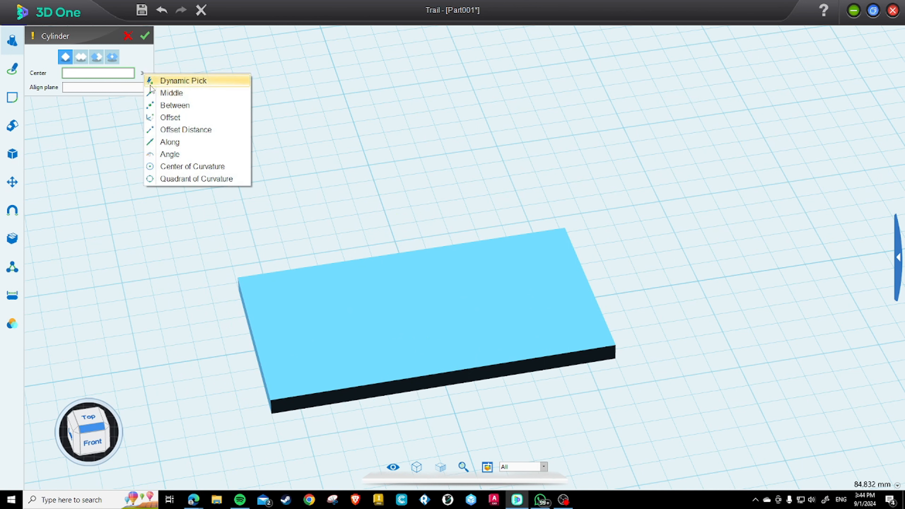
pyautogui.click(153, 93)
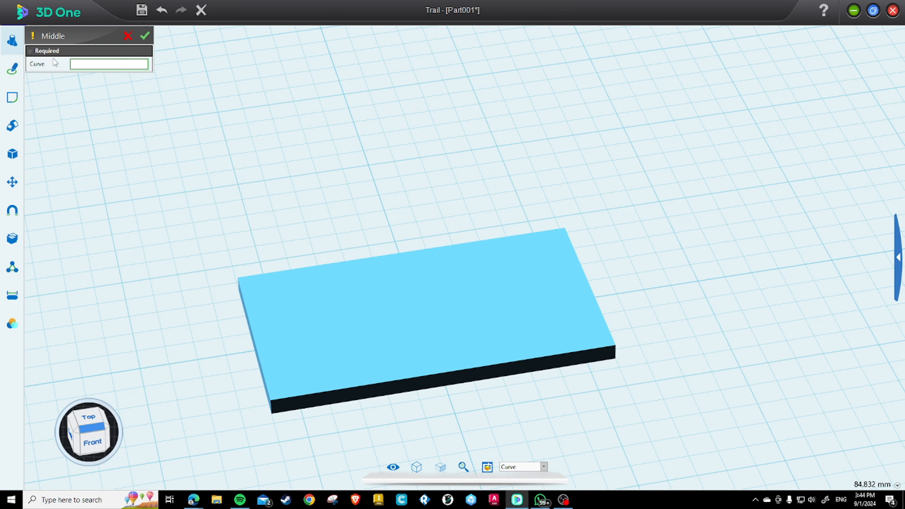
pyautogui.click(128, 36)
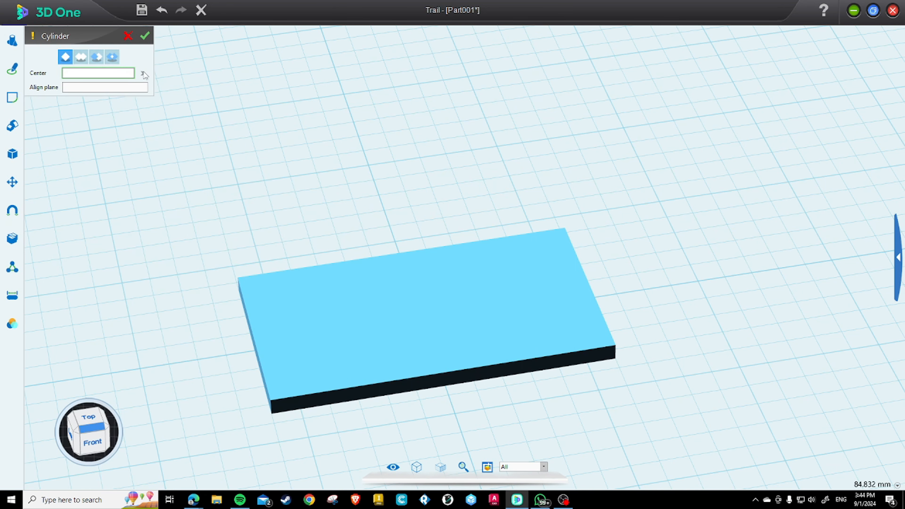
# Place the cylinder's center by Offset from the midpoint of the block's upper short edge, with X offset about 6.1 and Y offset 0
pyautogui.click(143, 73)
pyautogui.click(170, 115)
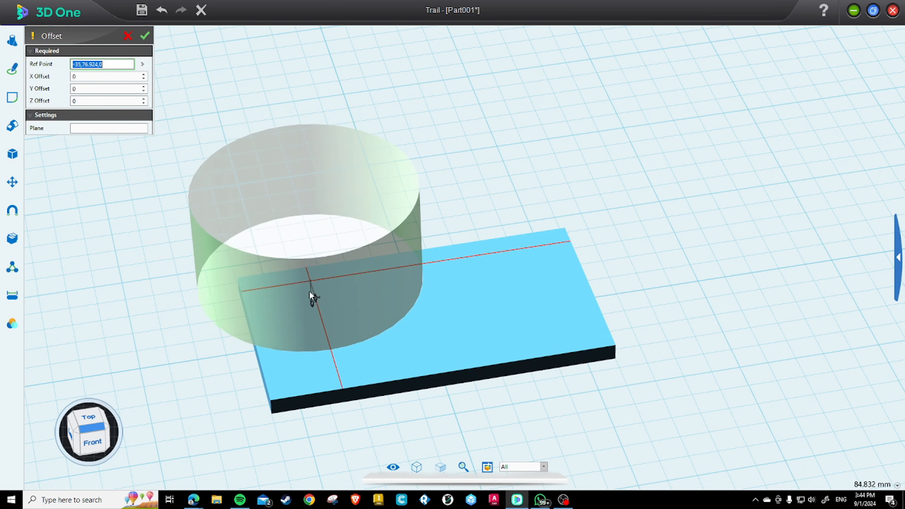
pyautogui.click(257, 336)
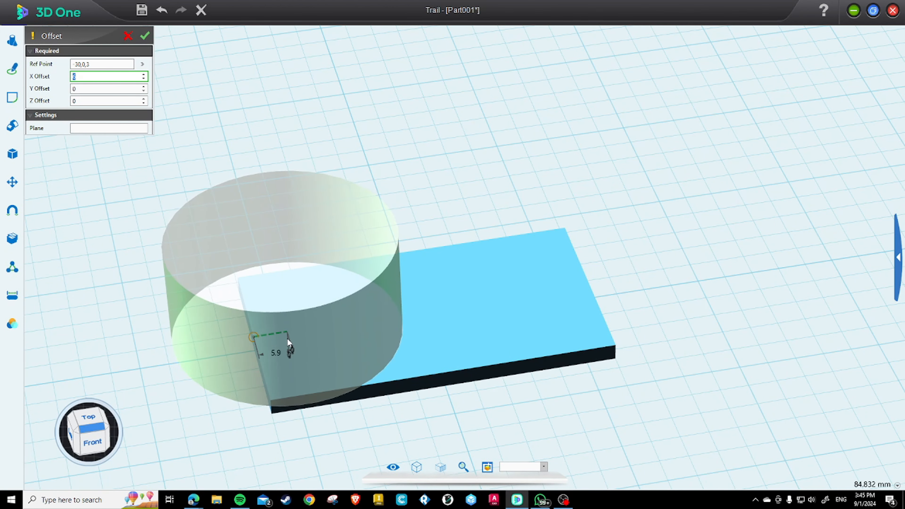
pyautogui.click(289, 339)
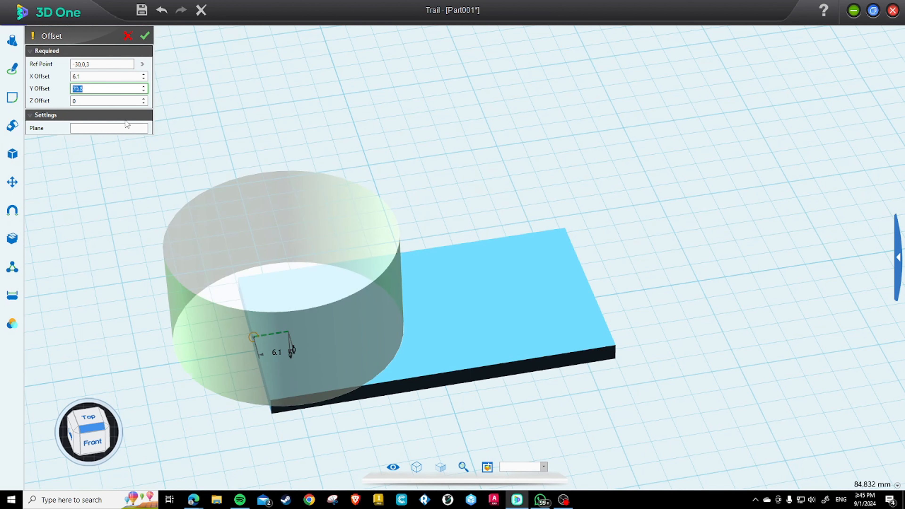
pyautogui.write('0')
pyautogui.click(145, 36)
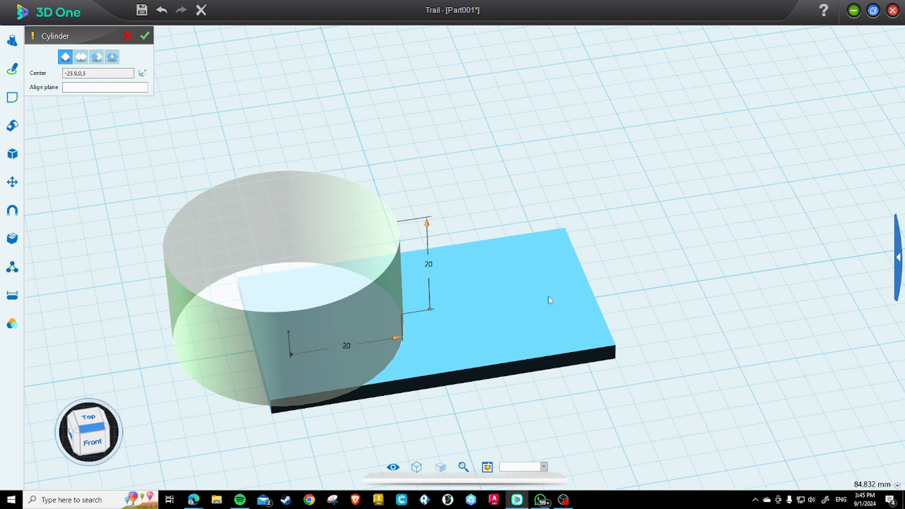
# Set the cylinder's radius to 3 and its height to 3
pyautogui.moveTo(374, 370); pyautogui.dragTo(355, 364, button='middle')
pyautogui.moveTo(380, 375); pyautogui.dragTo(400, 411, button='right')
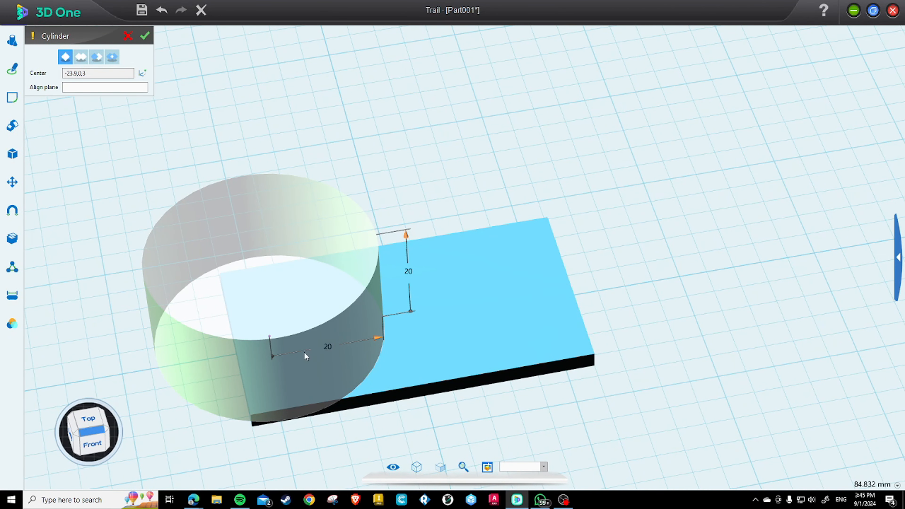
pyautogui.click(328, 349)
pyautogui.write('3')
pyautogui.press('Return')
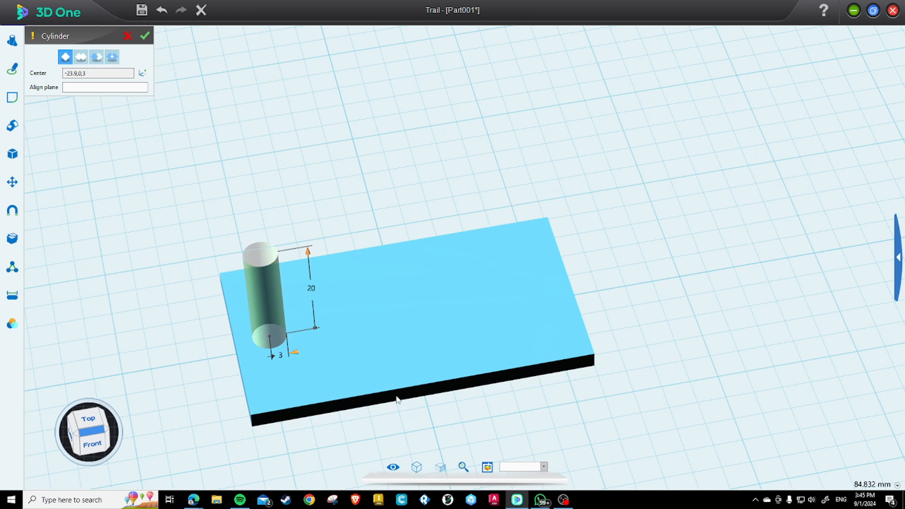
pyautogui.moveTo(423, 438); pyautogui.dragTo(447, 395, button='middle')
pyautogui.moveTo(447, 395); pyautogui.dragTo(474, 365, button='right')
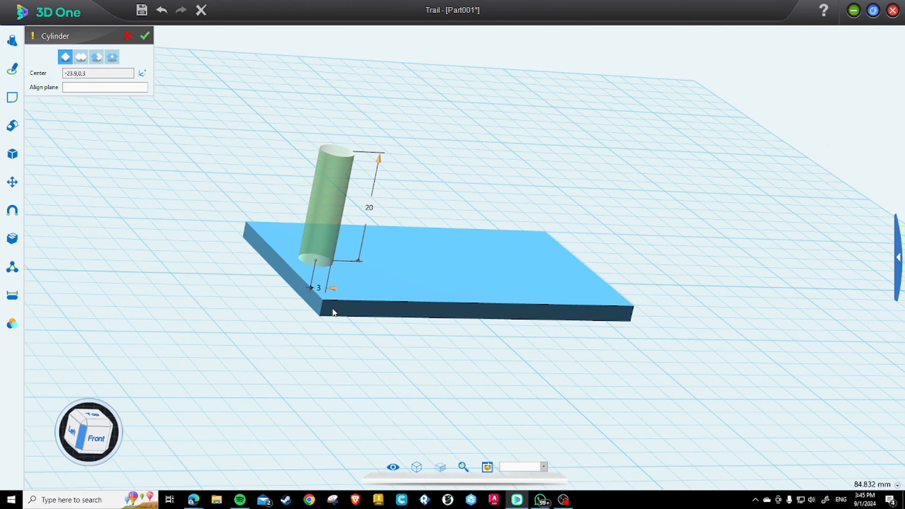
pyautogui.click(369, 207)
pyautogui.press('Return')
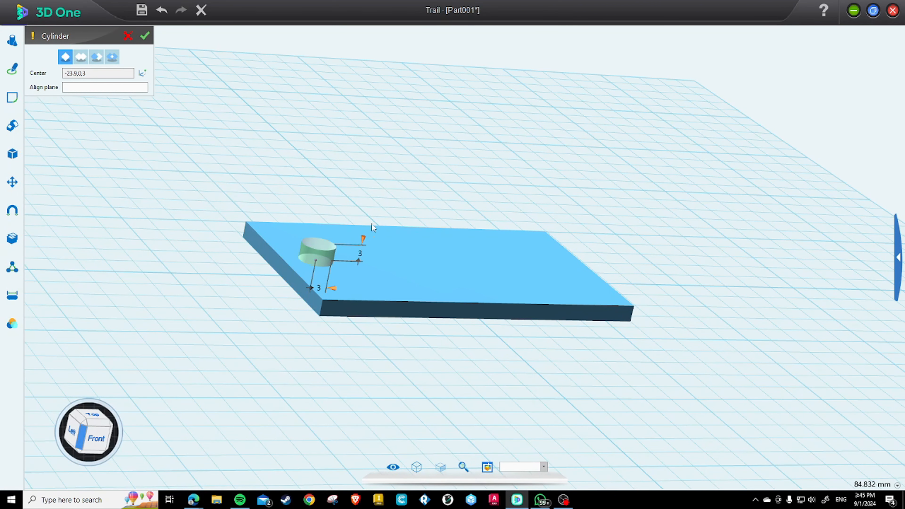
# Try the add, subtract and intersect Boolean options on the cylinder and return it to a separate body
pyautogui.moveTo(398, 167)
pyautogui.mouseDown(button='right')
pyautogui.moveTo(363, 184)
pyautogui.moveTo(386, 178)
pyautogui.mouseUp(button='right')
pyautogui.scroll(2, 386, 179)
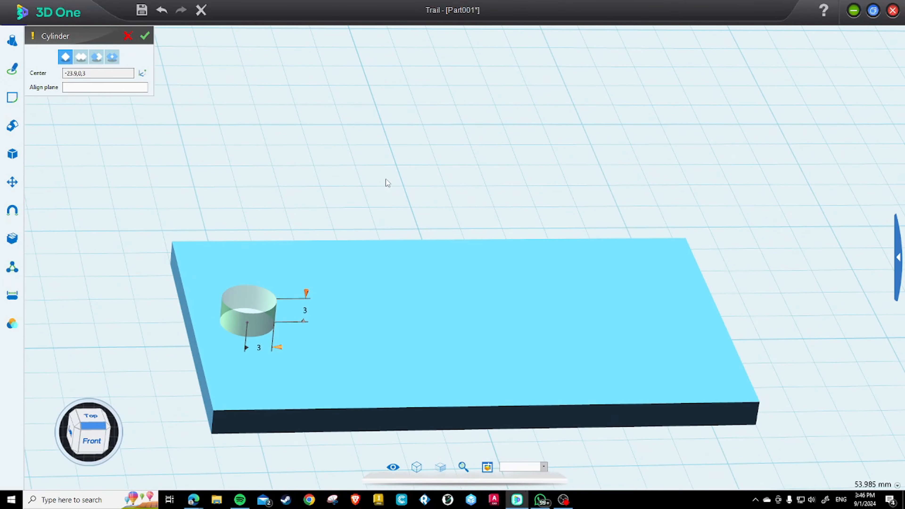
pyautogui.moveTo(329, 182); pyautogui.dragTo(350, 226, button='right')
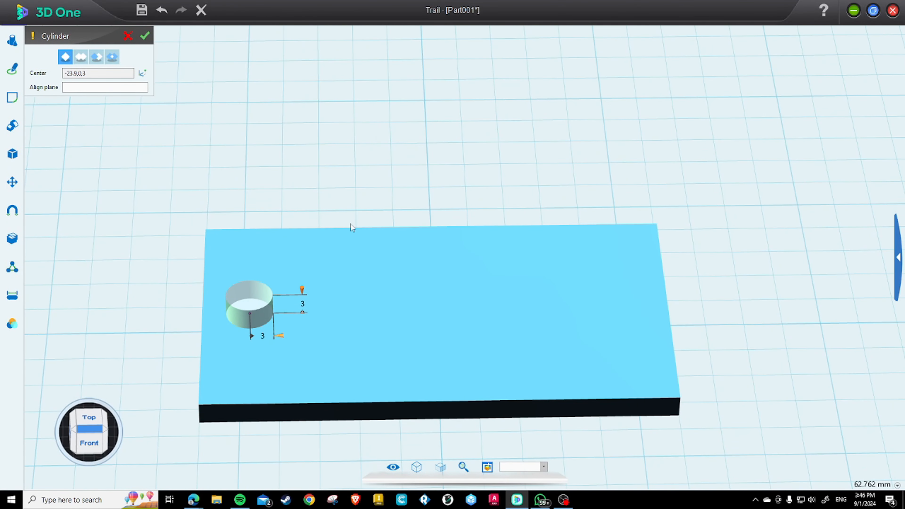
pyautogui.click(79, 59)
pyautogui.click(96, 59)
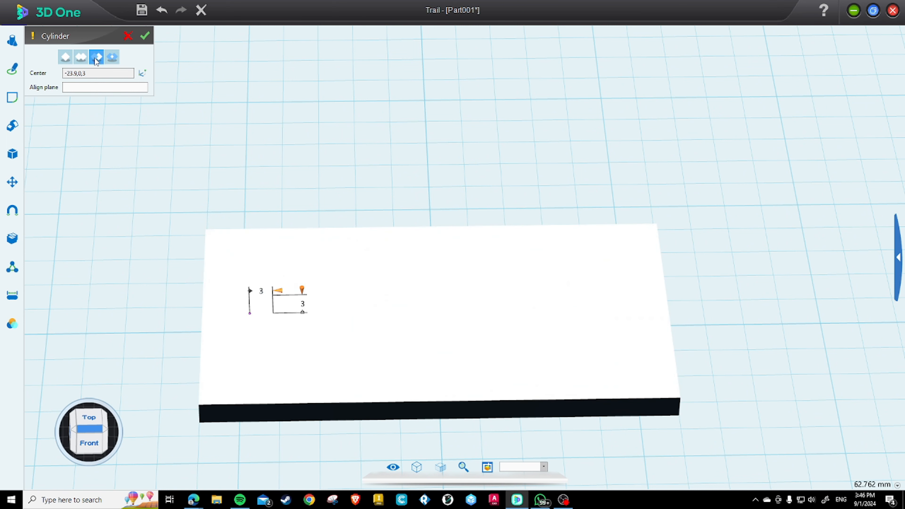
pyautogui.click(111, 57)
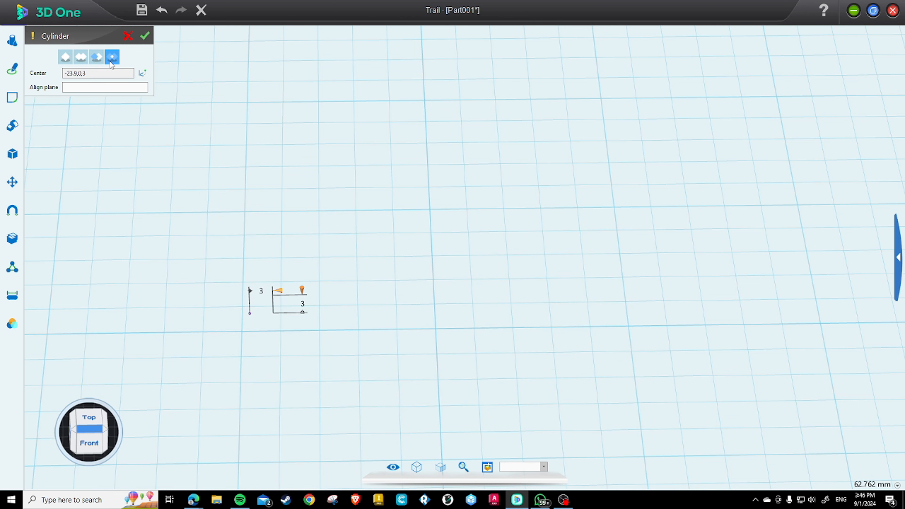
pyautogui.click(66, 58)
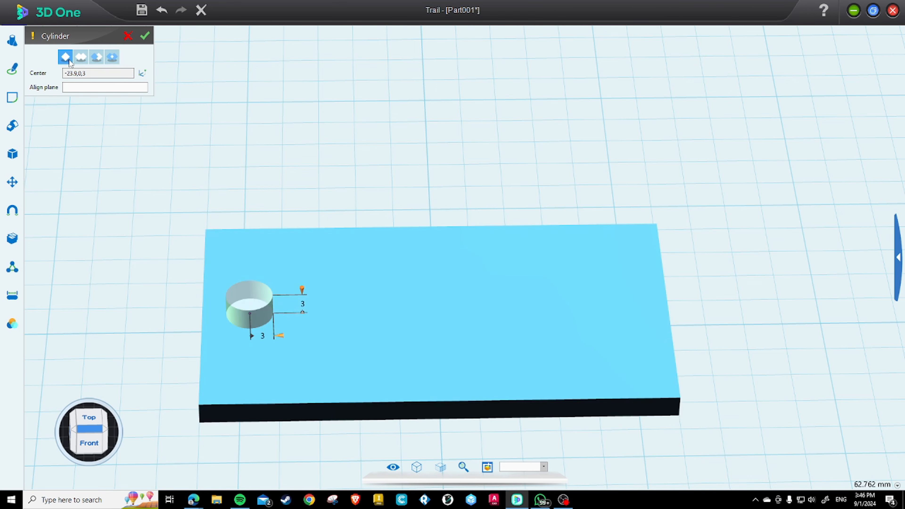
pyautogui.click(96, 58)
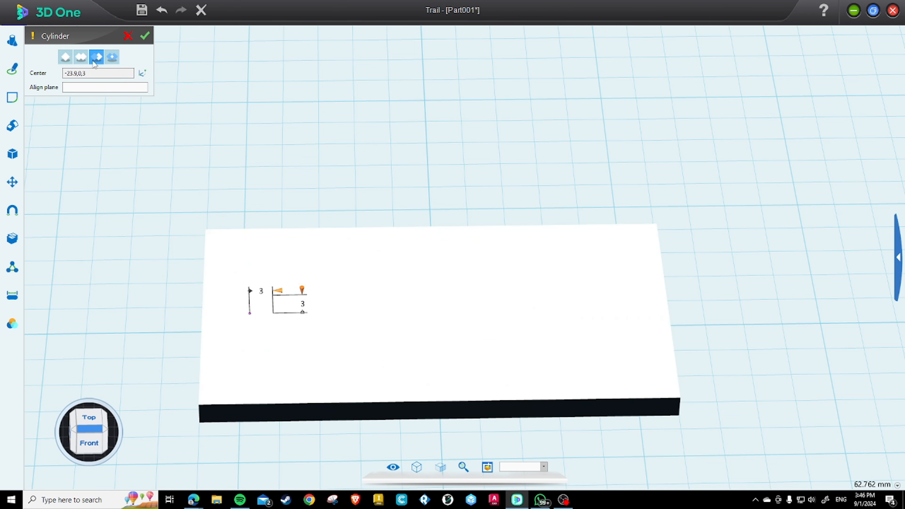
pyautogui.click(66, 57)
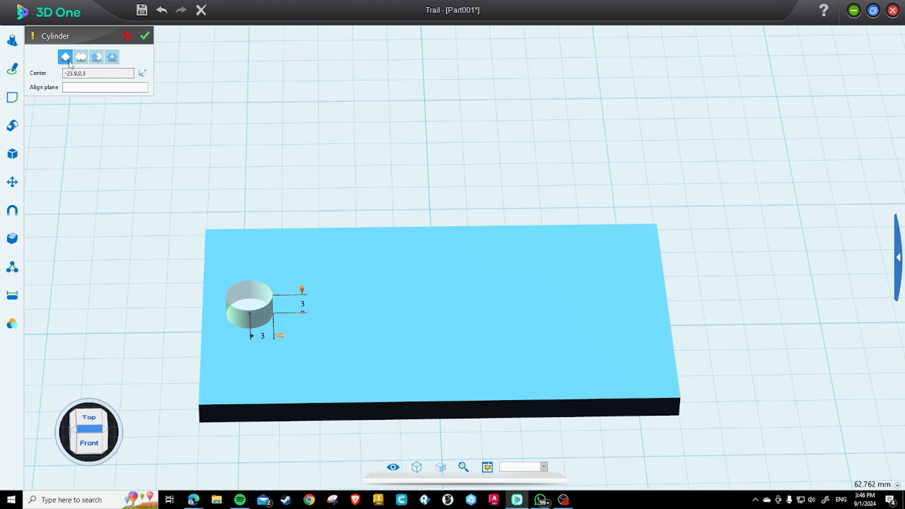
# Set the cylinder's height to -3 and subtract it from the block as a hole
pyautogui.moveTo(357, 279); pyautogui.dragTo(348, 257, button='right')
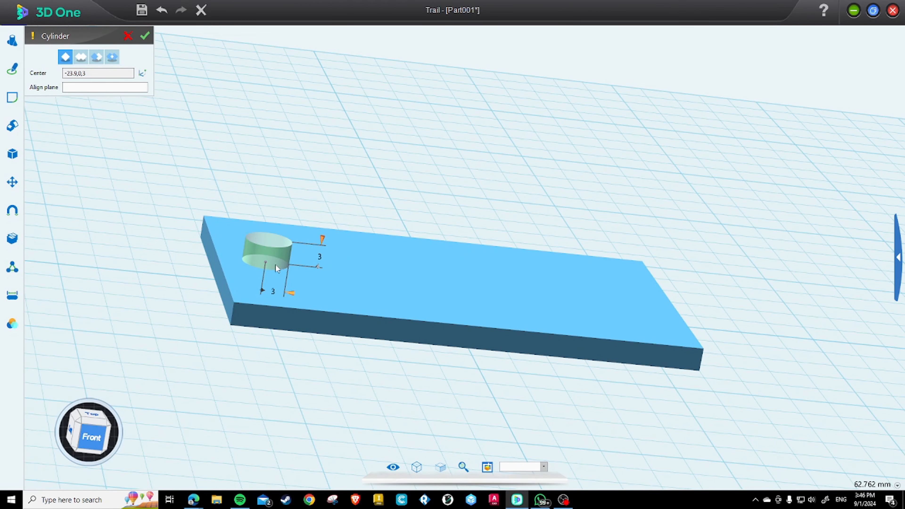
pyautogui.click(319, 256)
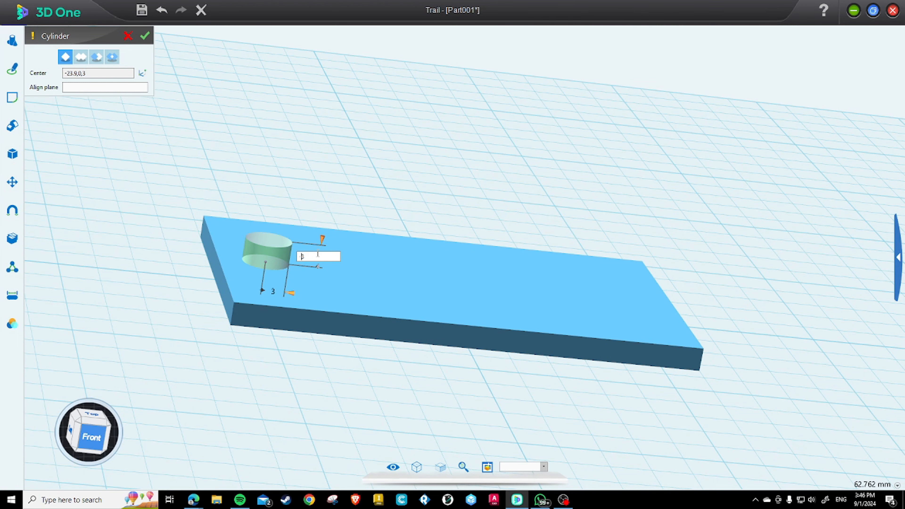
pyautogui.write('-')
pyautogui.press('Return')
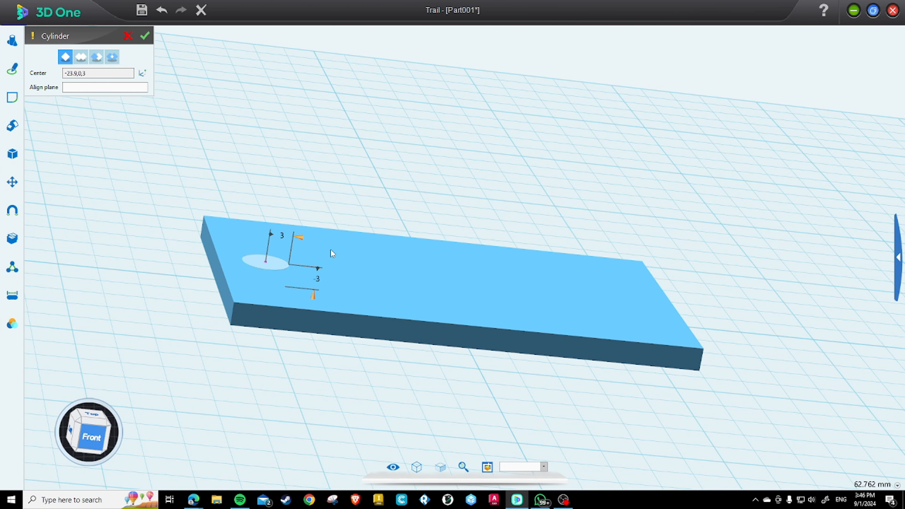
pyautogui.moveTo(363, 258); pyautogui.dragTo(329, 285, button='right')
pyautogui.click(97, 60)
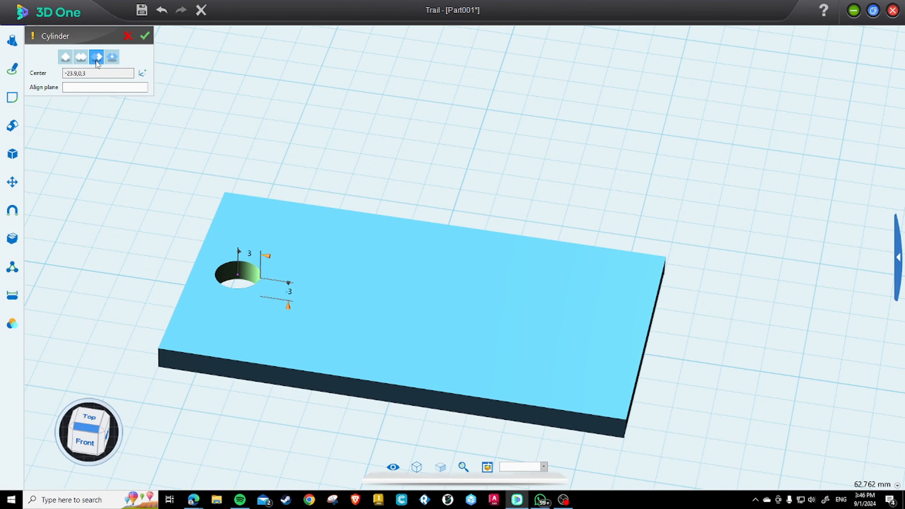
# Check the subtracted hole from several angles and in the top view, and confirm the cylinder cut
pyautogui.moveTo(290, 111); pyautogui.dragTo(311, 150, button='right')
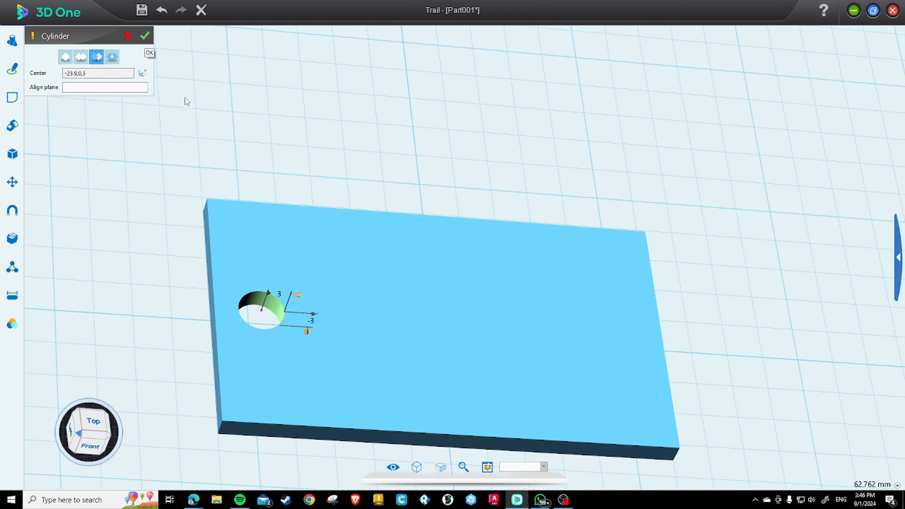
pyautogui.moveTo(293, 247); pyautogui.dragTo(301, 249, button='right')
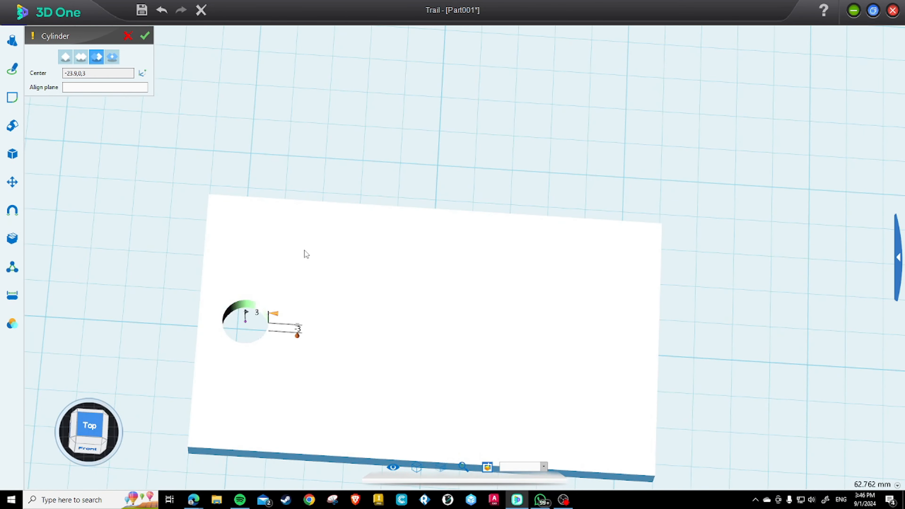
pyautogui.moveTo(469, 330); pyautogui.dragTo(483, 289, button='right')
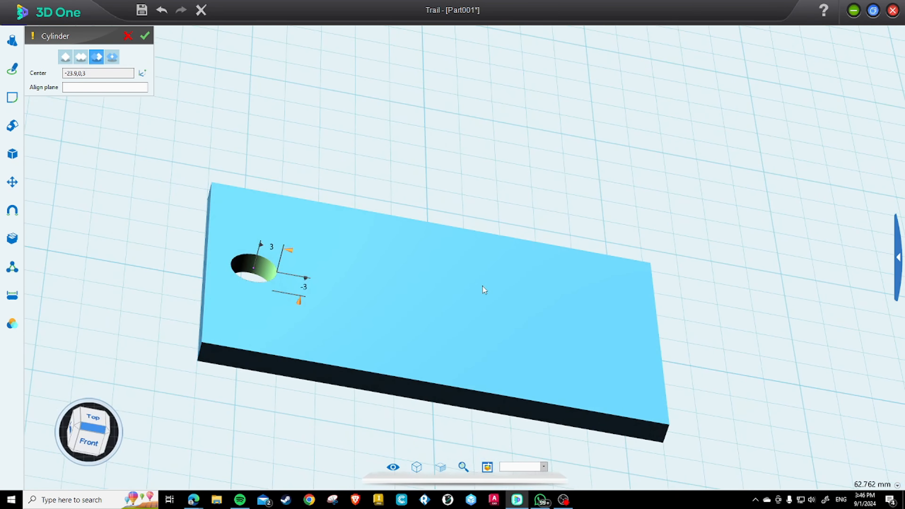
pyautogui.moveTo(552, 362); pyautogui.dragTo(571, 314, button='middle')
pyautogui.moveTo(573, 334)
pyautogui.mouseDown(button='right')
pyautogui.moveTo(562, 331)
pyautogui.moveTo(565, 338)
pyautogui.mouseUp(button='right')
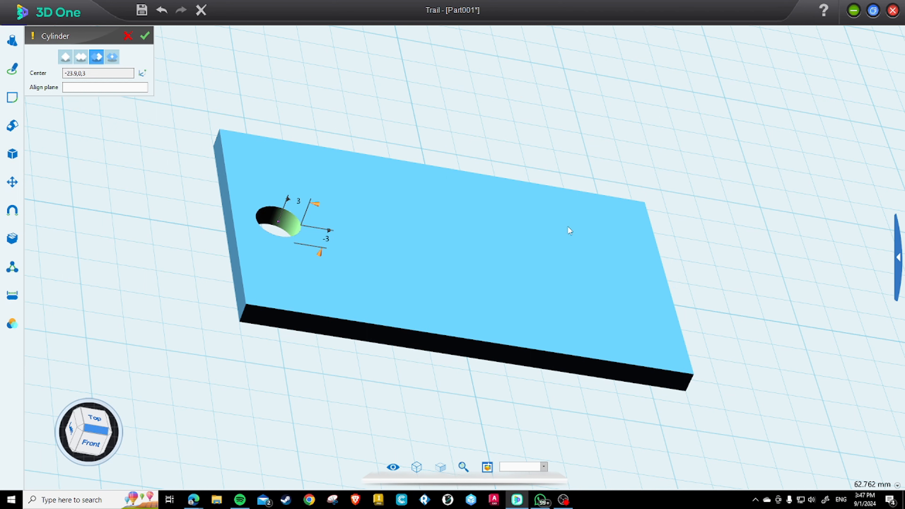
pyautogui.moveTo(90, 443)
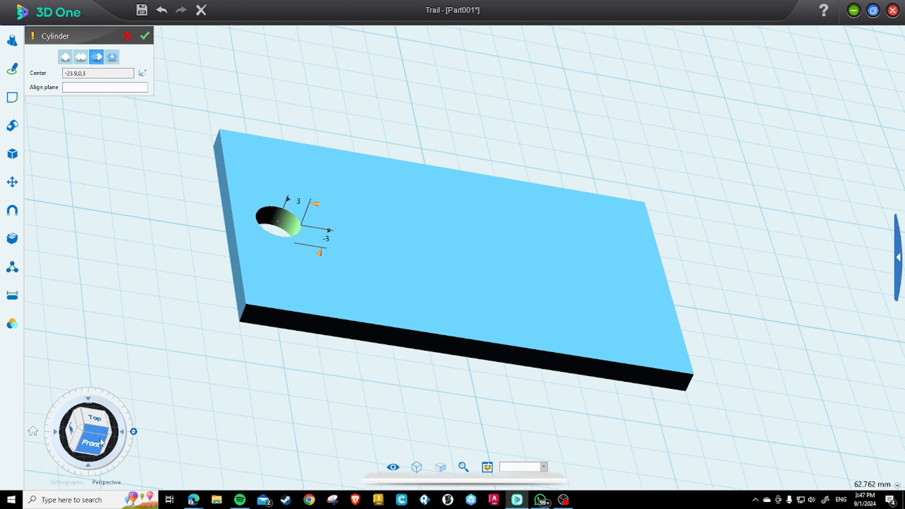
pyautogui.click(100, 425)
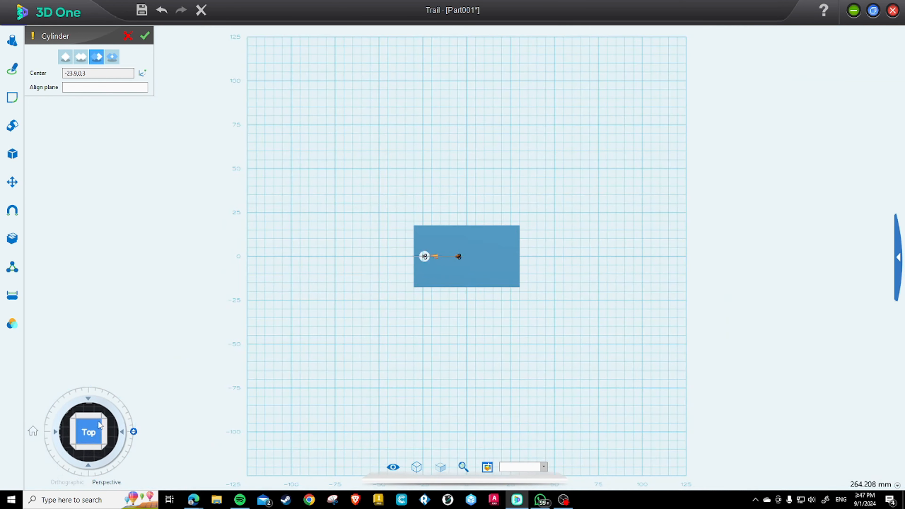
pyautogui.scroll(8, 474, 249)
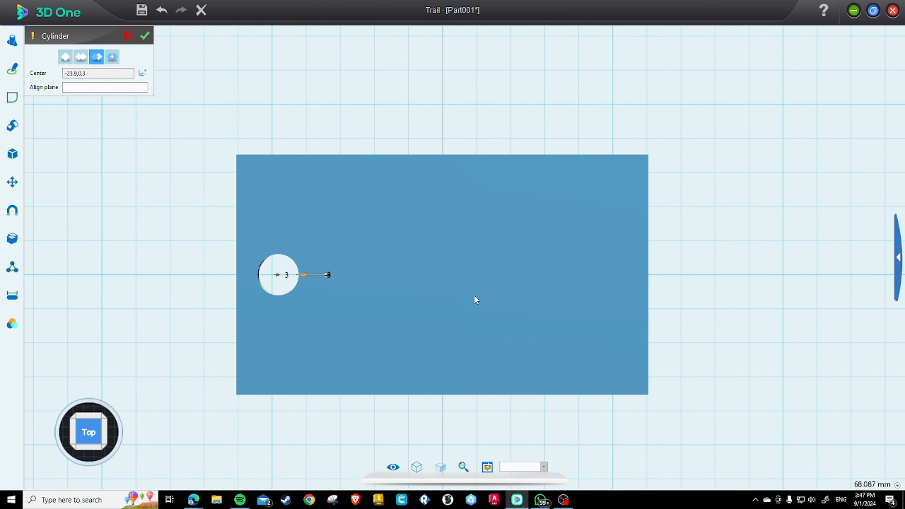
pyautogui.scroll(-2, 476, 292)
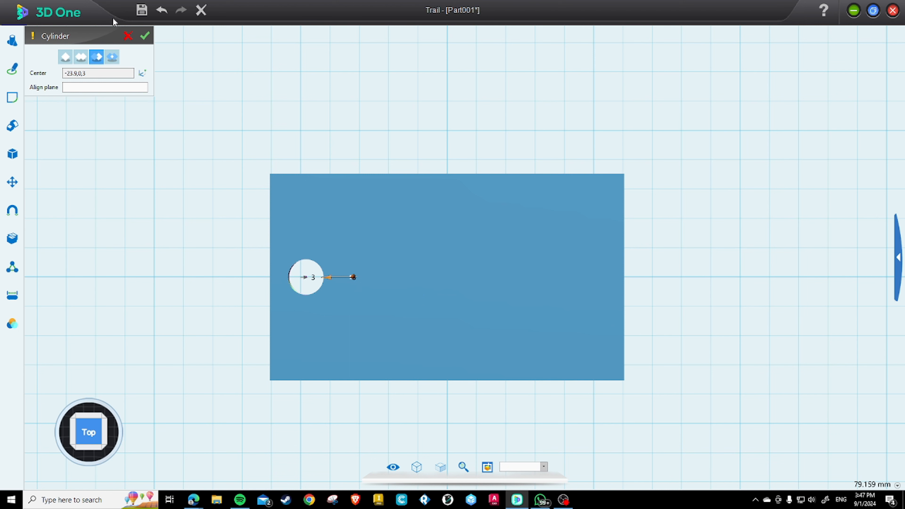
pyautogui.click(146, 36)
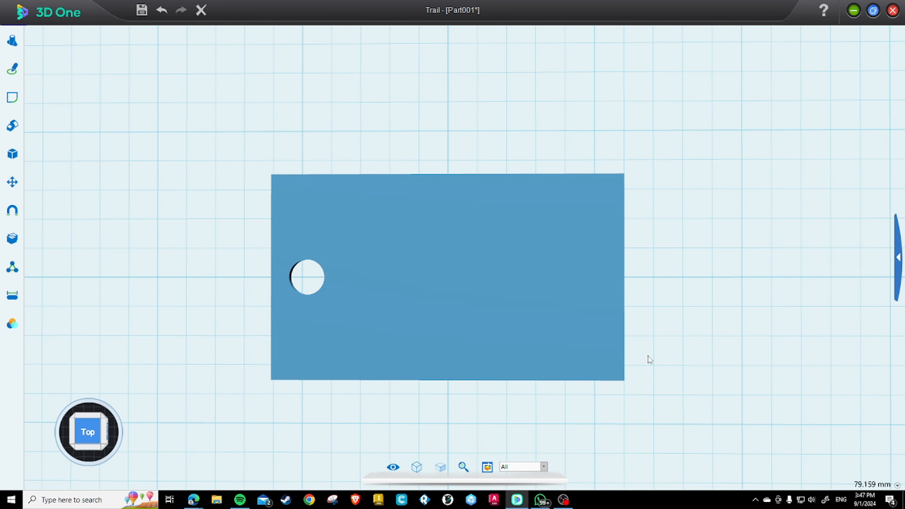
# Place a second cylinder on the block's upper face, near the short edge opposite the existing hole
pyautogui.moveTo(646, 359); pyautogui.dragTo(640, 309, button='right')
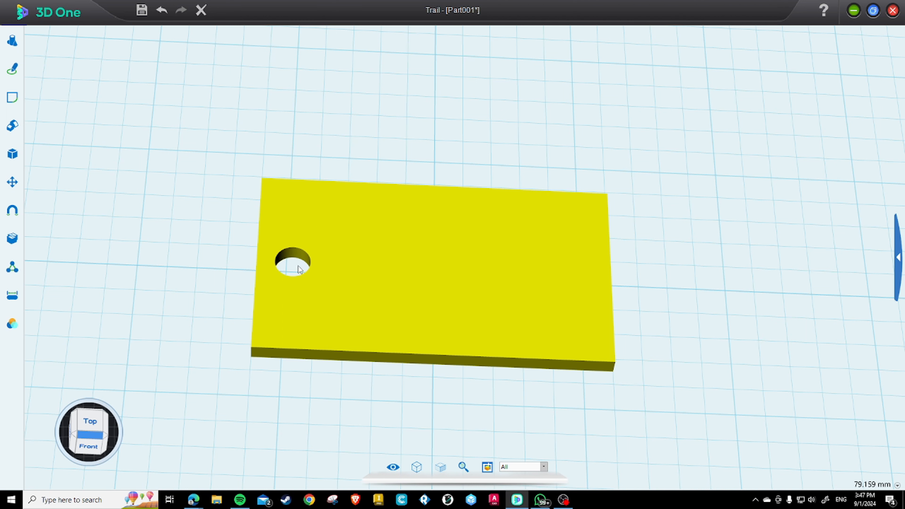
pyautogui.click(297, 258)
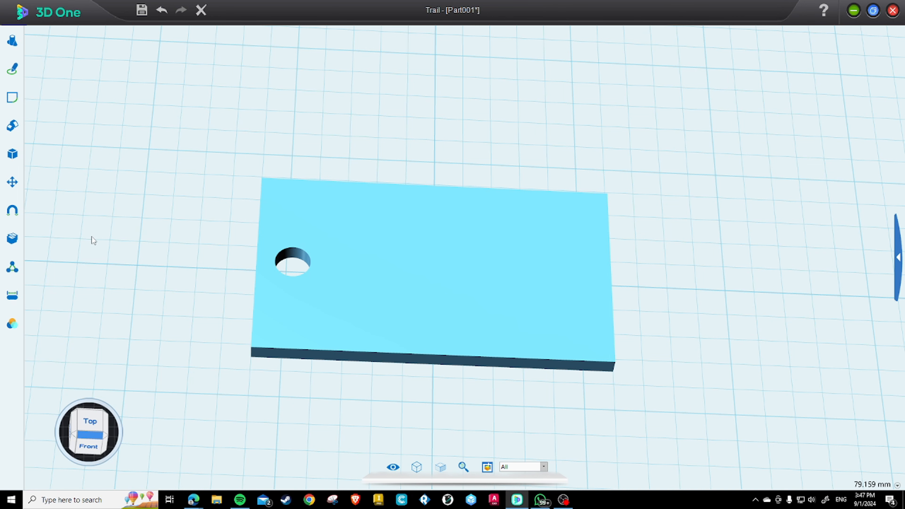
pyautogui.moveTo(735, 303); pyautogui.dragTo(599, 306, button='middle')
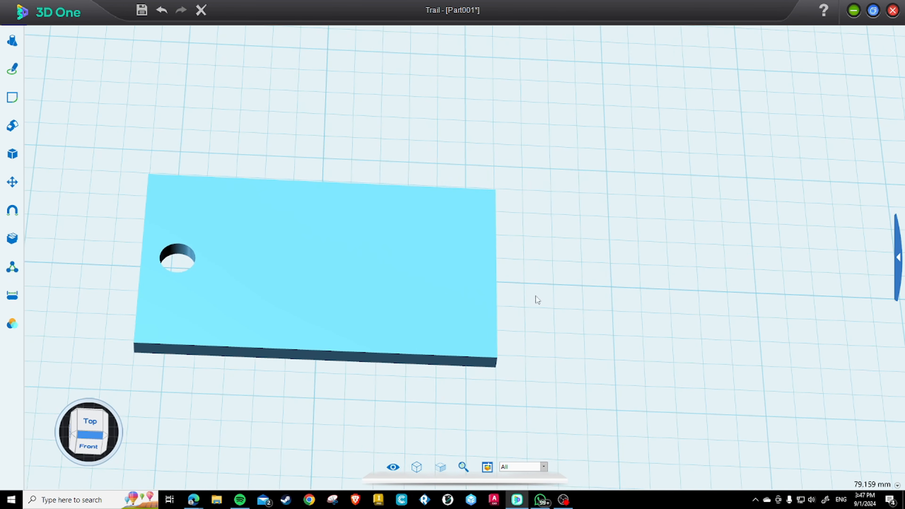
pyautogui.moveTo(462, 368); pyautogui.dragTo(638, 264, button='middle')
pyautogui.moveTo(12, 41)
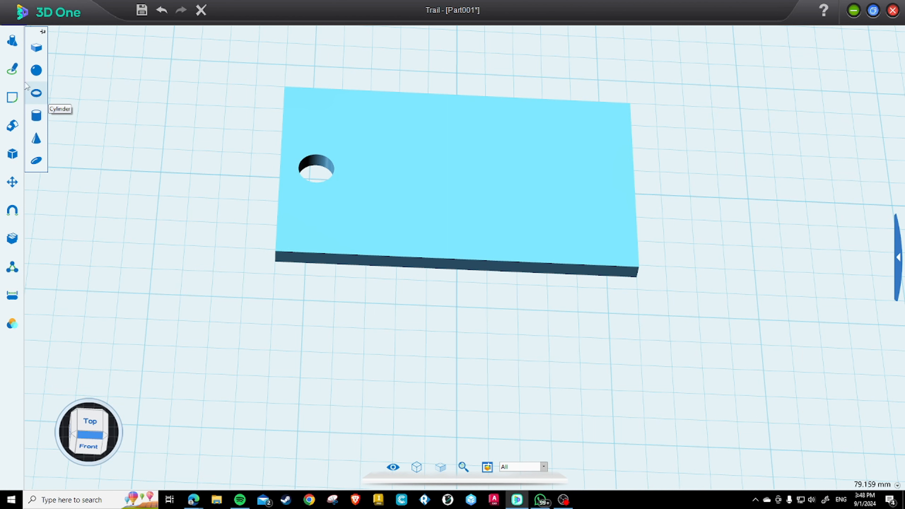
pyautogui.click(36, 115)
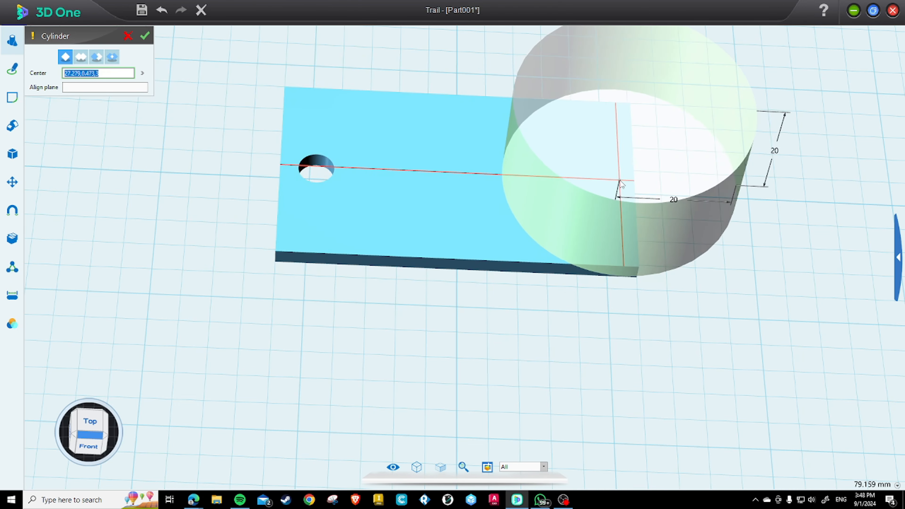
pyautogui.click(622, 186)
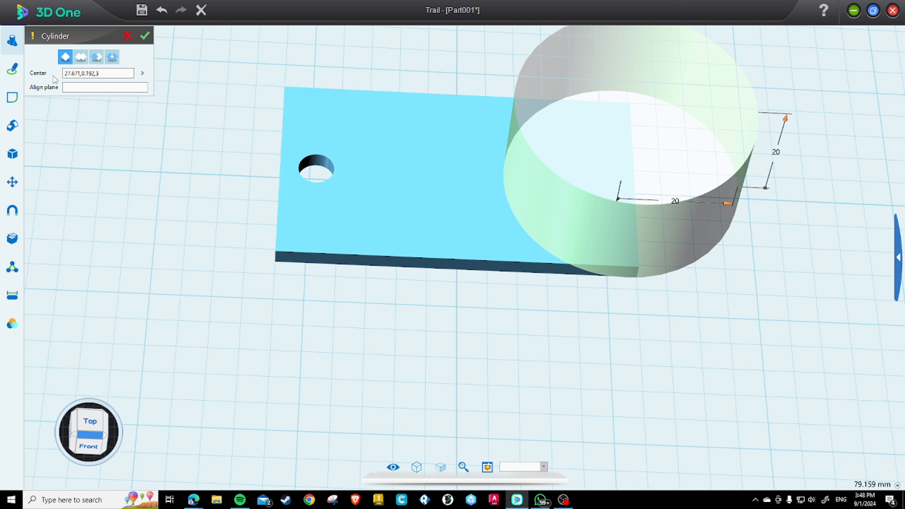
# Set the second cylinder's center by Offset from the midpoint of the nearby upper short edge, with X offset -6 and Y offset 0
pyautogui.click(142, 73)
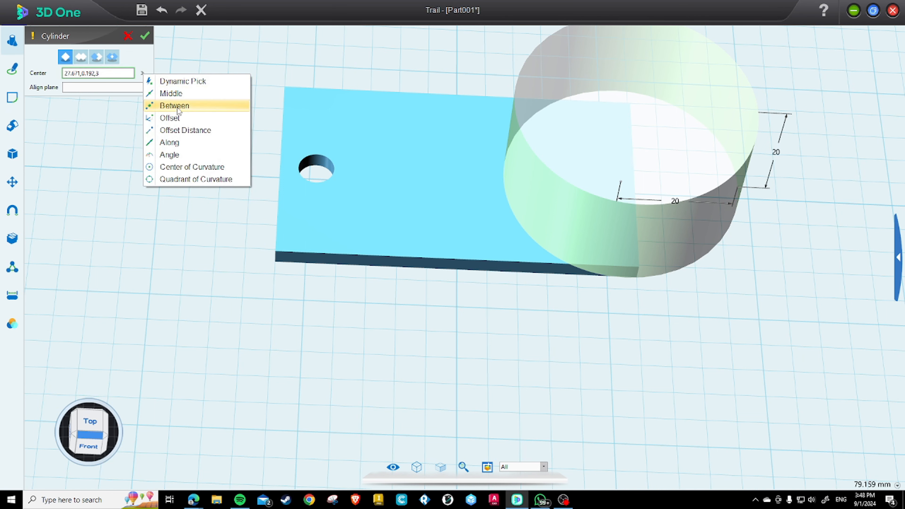
pyautogui.click(177, 117)
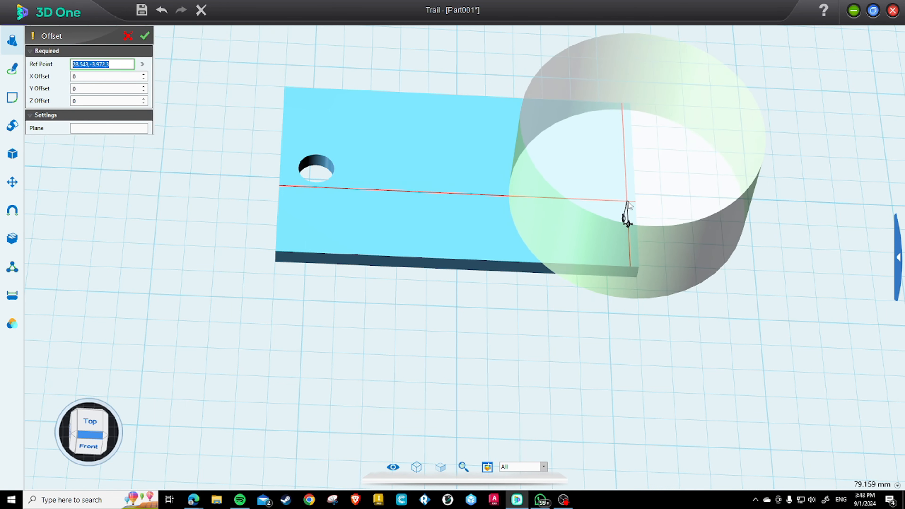
pyautogui.scroll(3, 635, 186)
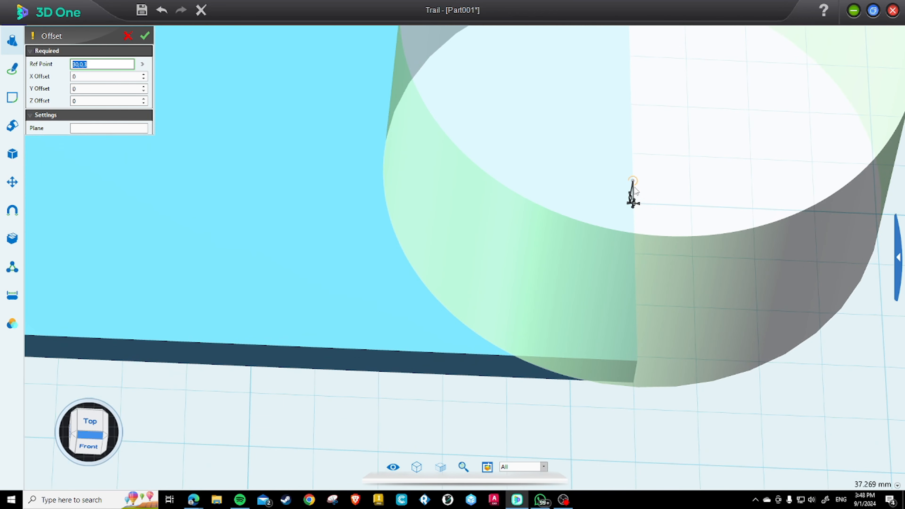
pyautogui.scroll(-2, 637, 182)
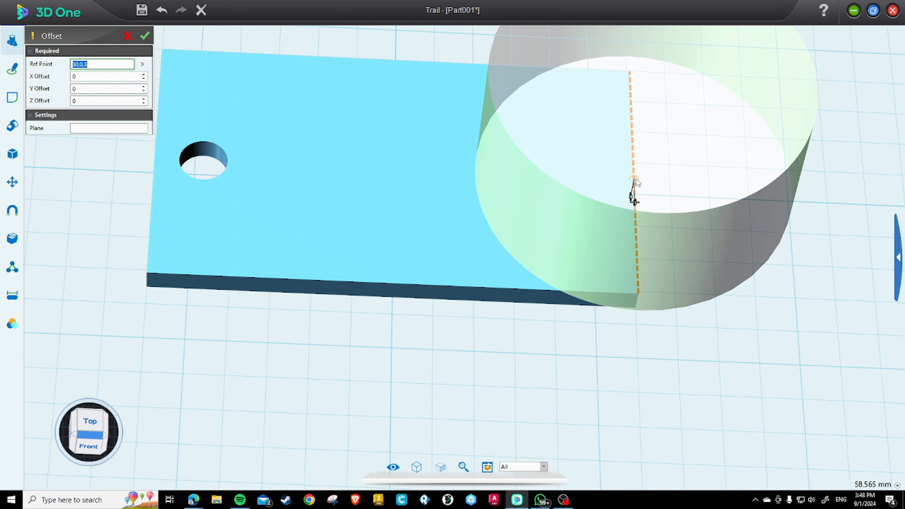
pyautogui.moveTo(637, 182); pyautogui.dragTo(586, 183)
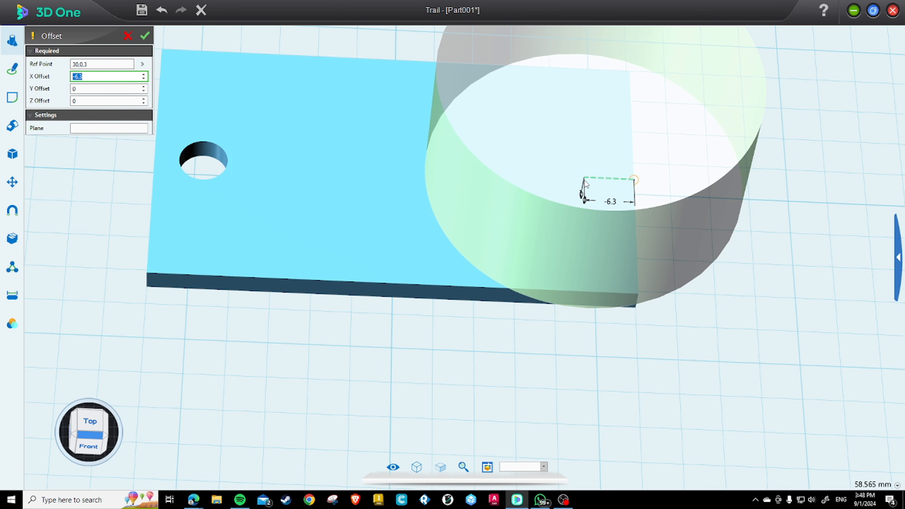
pyautogui.moveTo(585, 183); pyautogui.dragTo(588, 184)
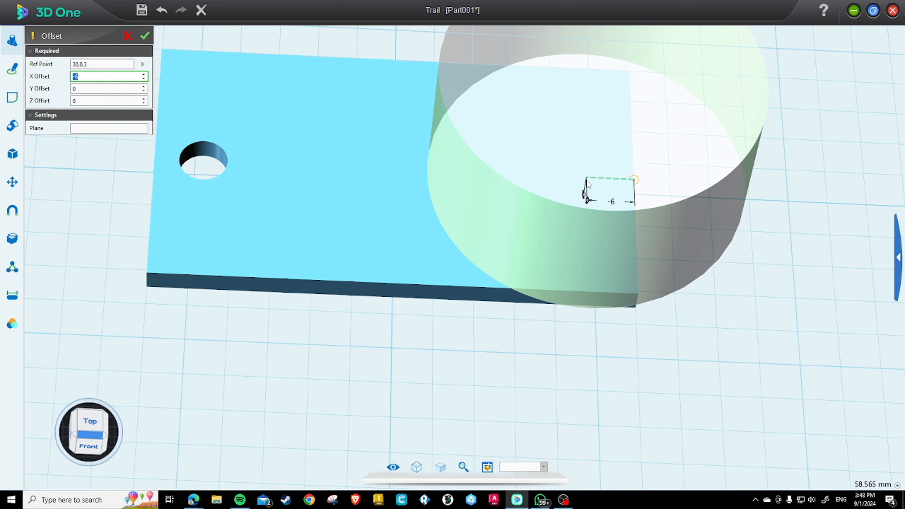
pyautogui.press('Tab')
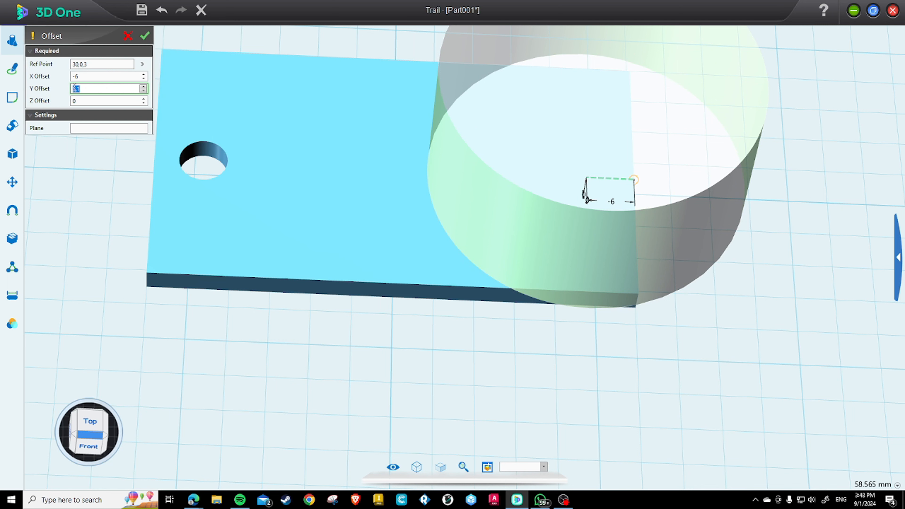
pyautogui.write('0')
pyautogui.click(146, 39)
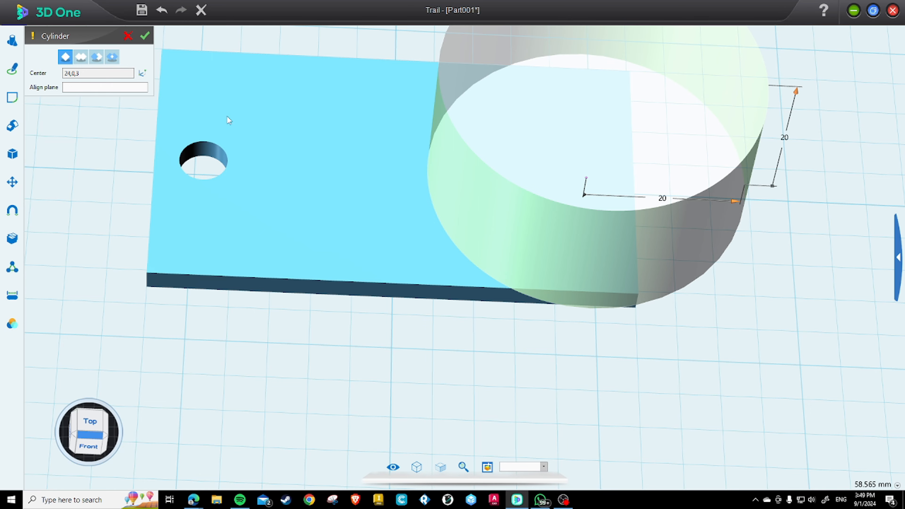
# Set the second cylinder's radius to 3 and its height to 3
pyautogui.moveTo(363, 170); pyautogui.dragTo(288, 257, button='middle')
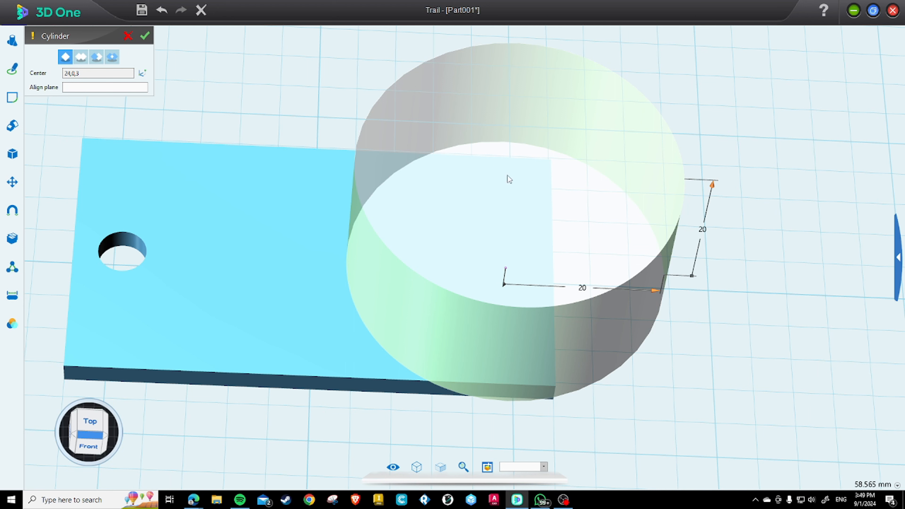
pyautogui.click(582, 287)
pyautogui.write('3')
pyautogui.press('Return')
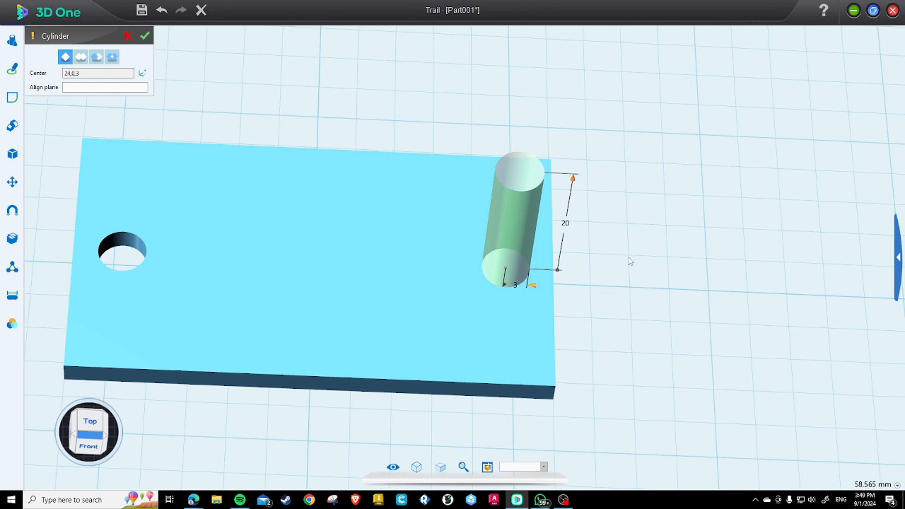
pyautogui.click(569, 224)
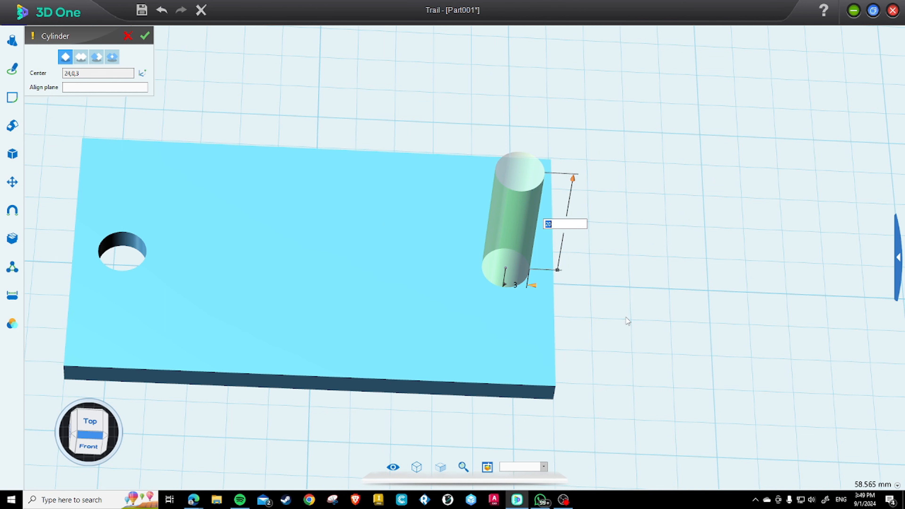
pyautogui.moveTo(626, 317); pyautogui.dragTo(622, 302, button='middle')
pyautogui.moveTo(621, 302)
pyautogui.mouseDown(button='right')
pyautogui.moveTo(620, 285)
pyautogui.moveTo(606, 297)
pyautogui.mouseUp(button='right')
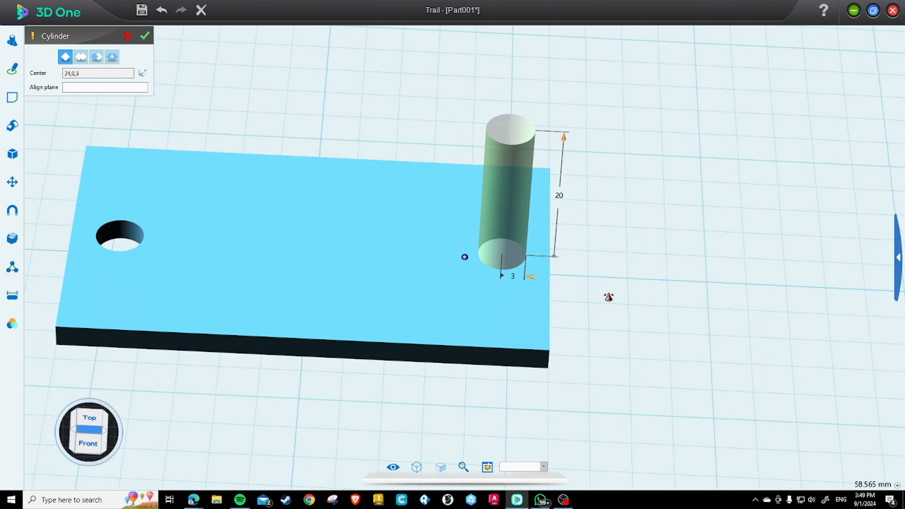
pyautogui.click(558, 195)
pyautogui.write('3')
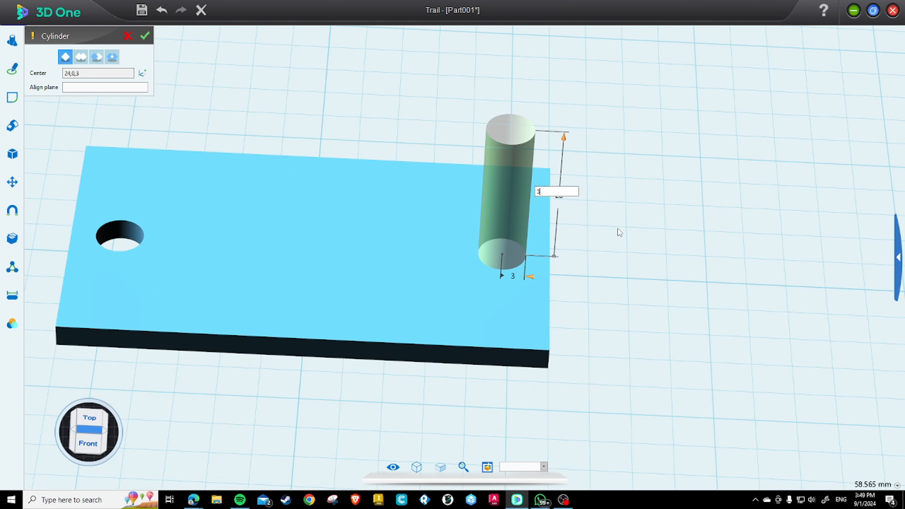
pyautogui.press('Return')
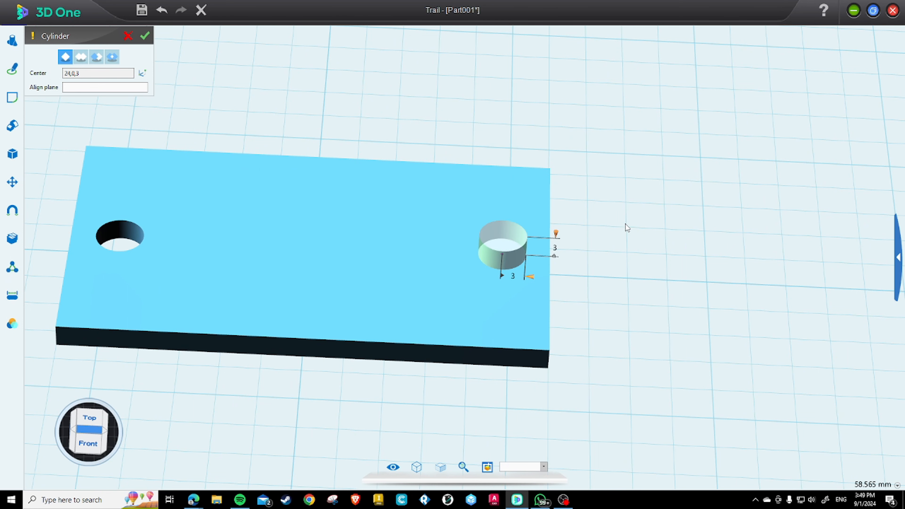
# Set the second cylinder's height to -3 and subtract it from the block as a hole
pyautogui.moveTo(658, 263); pyautogui.dragTo(622, 286, button='middle')
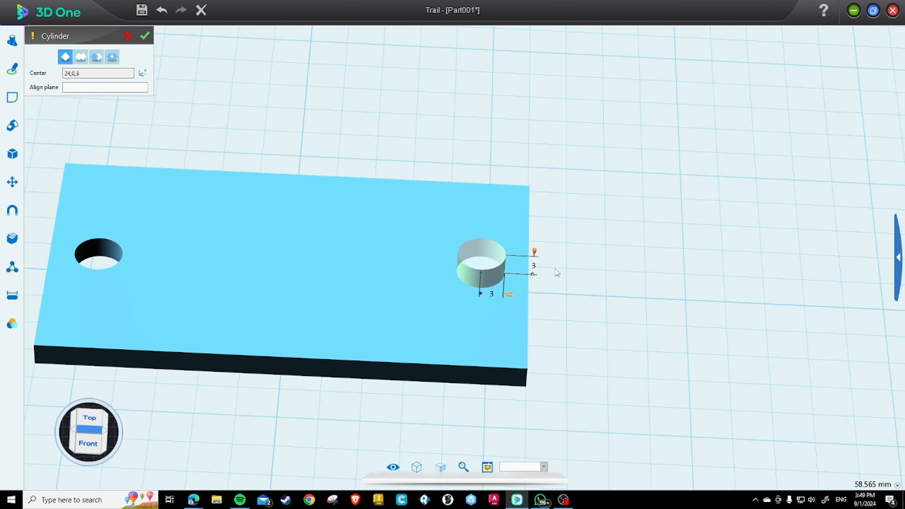
pyautogui.scroll(5, 542, 289)
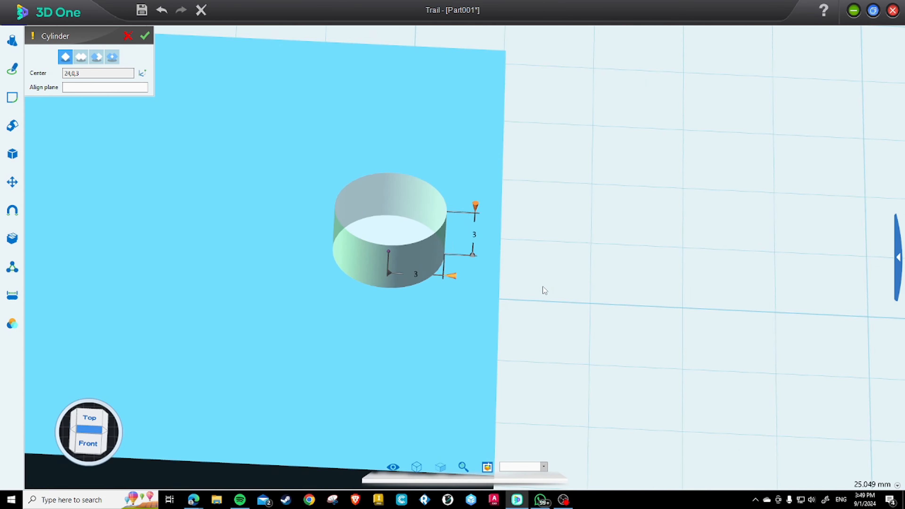
pyautogui.scroll(-3, 529, 283)
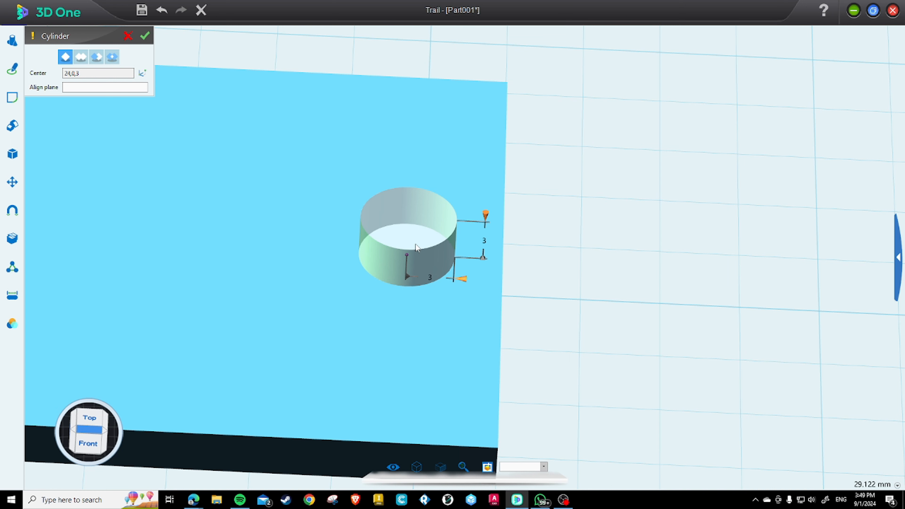
pyautogui.click(485, 244)
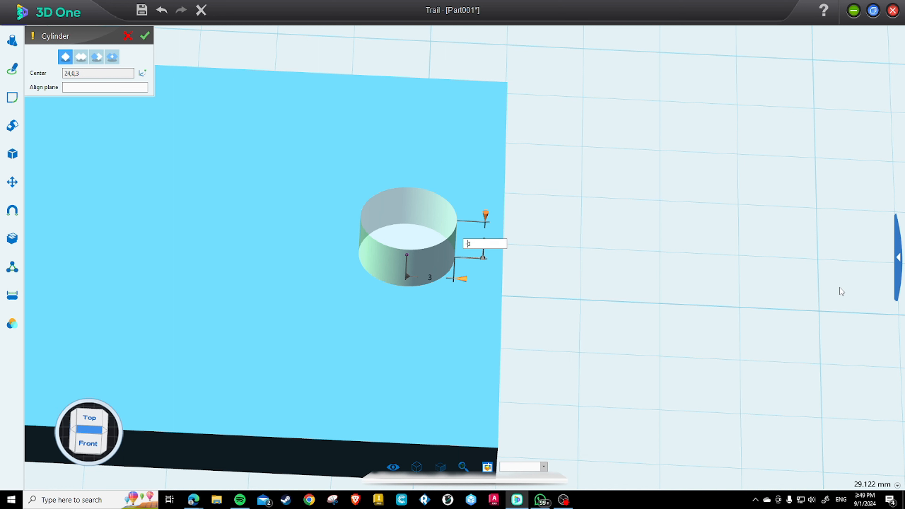
pyautogui.write('-')
pyautogui.press('Return')
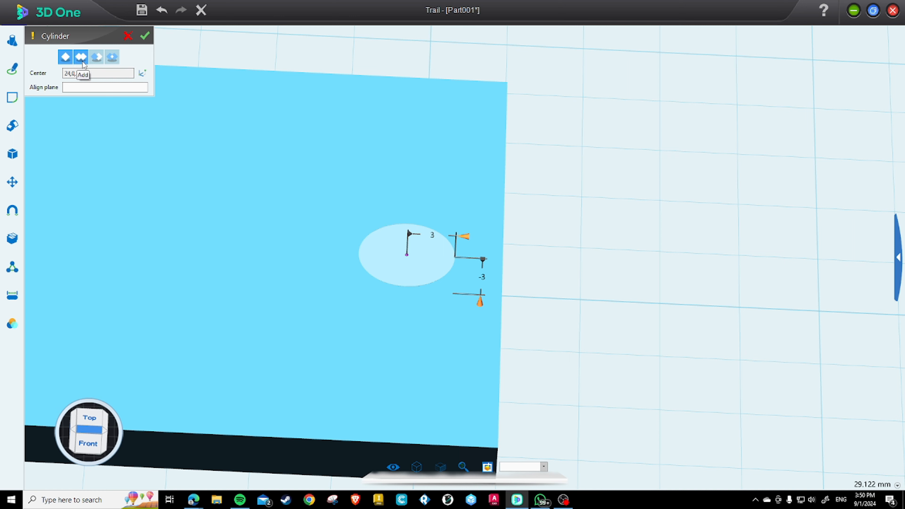
pyautogui.click(92, 62)
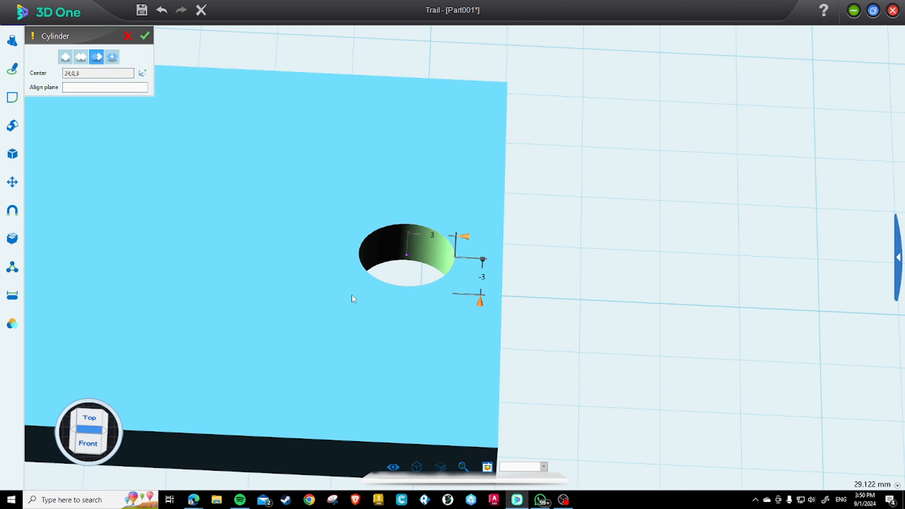
# Confirm the second cylinder's cut through the block and show the block in top view
pyautogui.moveTo(366, 305); pyautogui.dragTo(333, 336, button='right')
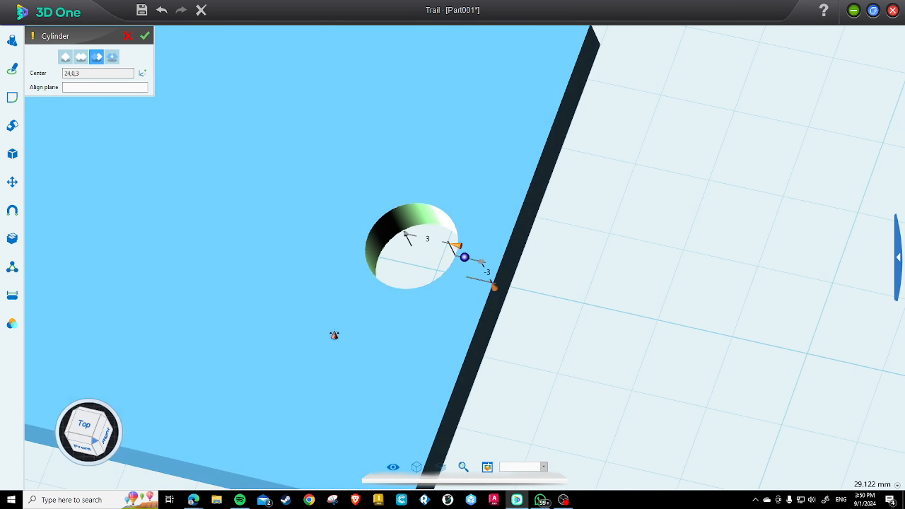
pyautogui.click(140, 40)
pyautogui.scroll(-5, 242, 235)
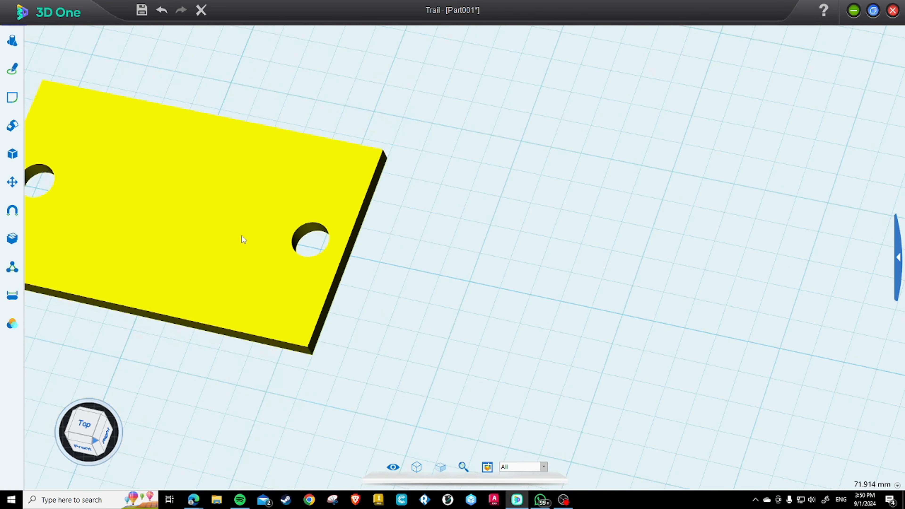
pyautogui.moveTo(243, 236); pyautogui.dragTo(441, 260, button='middle')
pyautogui.click(87, 426)
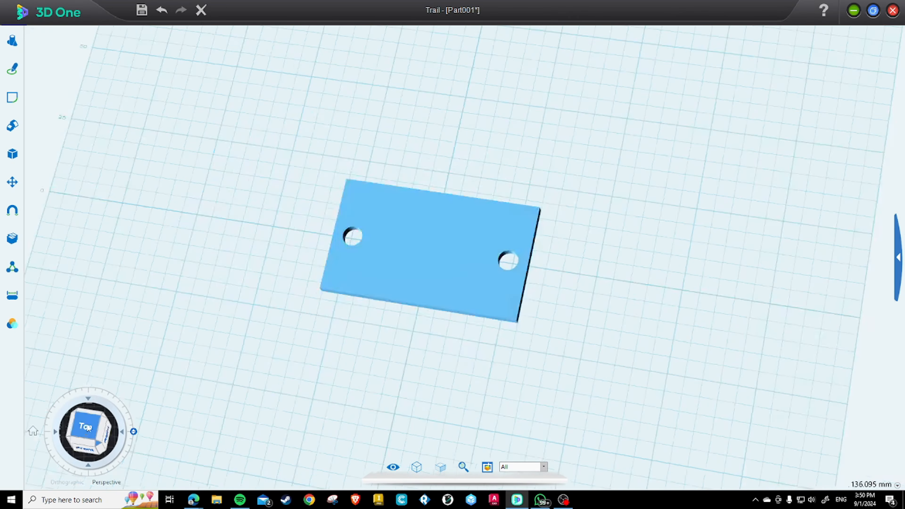
pyautogui.scroll(5, 491, 258)
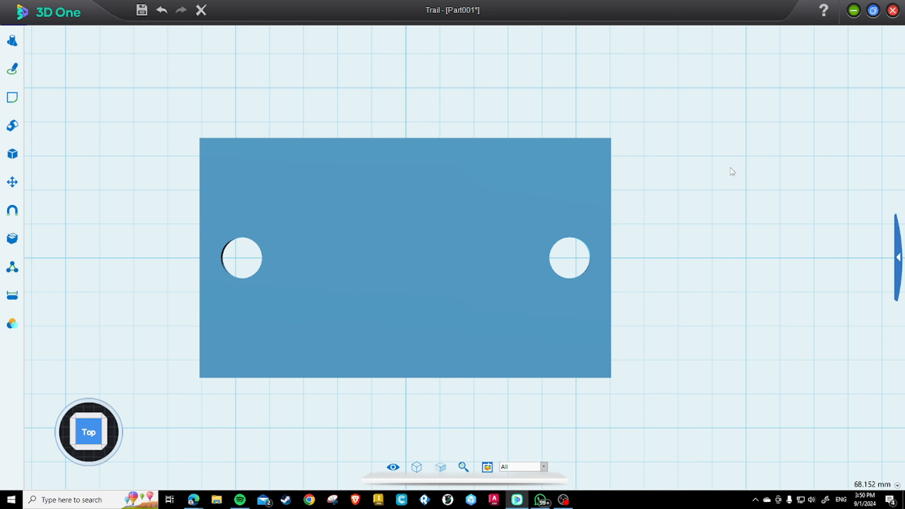
# Undo and redo the second hole, and undo it again to leave only the first hole
pyautogui.hotkey('ctrl', 'z')
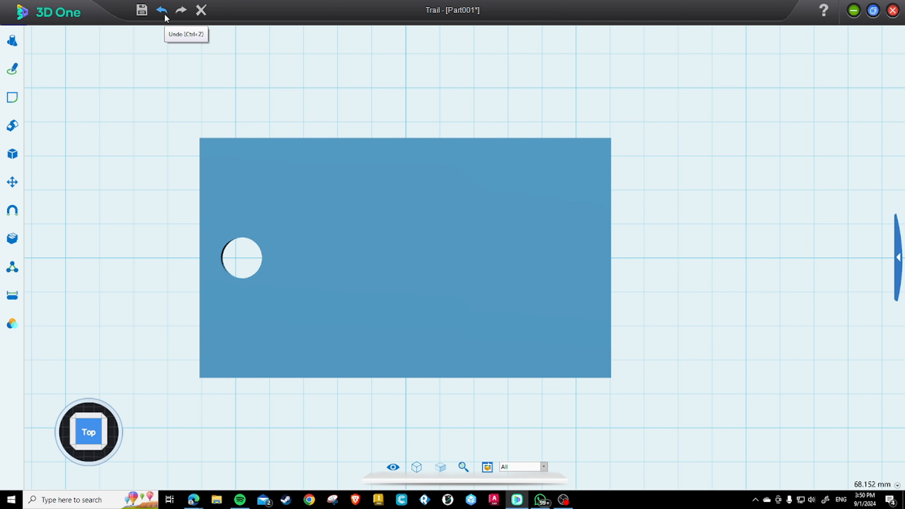
pyautogui.click(180, 10)
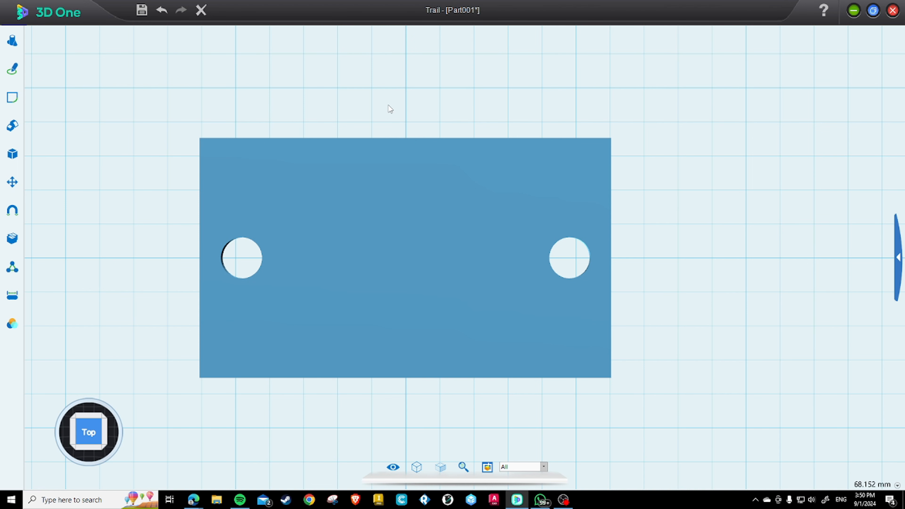
pyautogui.scroll(1, 441, 133)
pyautogui.scroll(-1, 440, 133)
pyautogui.moveTo(504, 118); pyautogui.dragTo(517, 92, button='middle')
pyautogui.hotkey('ctrl', 'z')
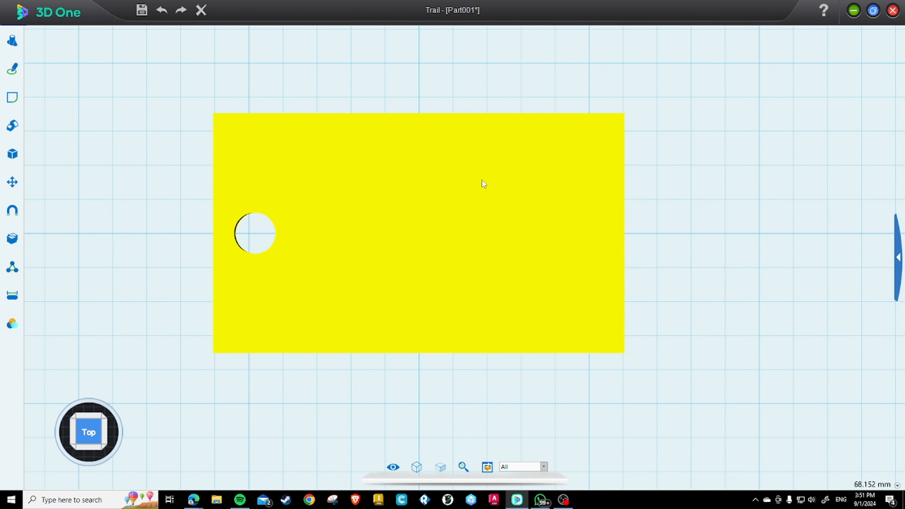
pyautogui.moveTo(511, 268); pyautogui.dragTo(592, 287, button='middle')
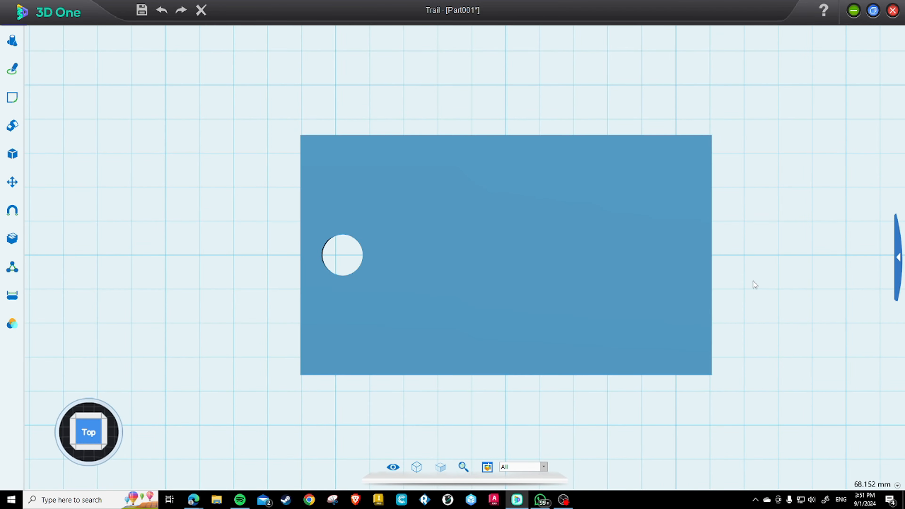
# Measure the distance between the two upper corners of the block's front long edge
pyautogui.moveTo(753, 281); pyautogui.dragTo(757, 248, button='right')
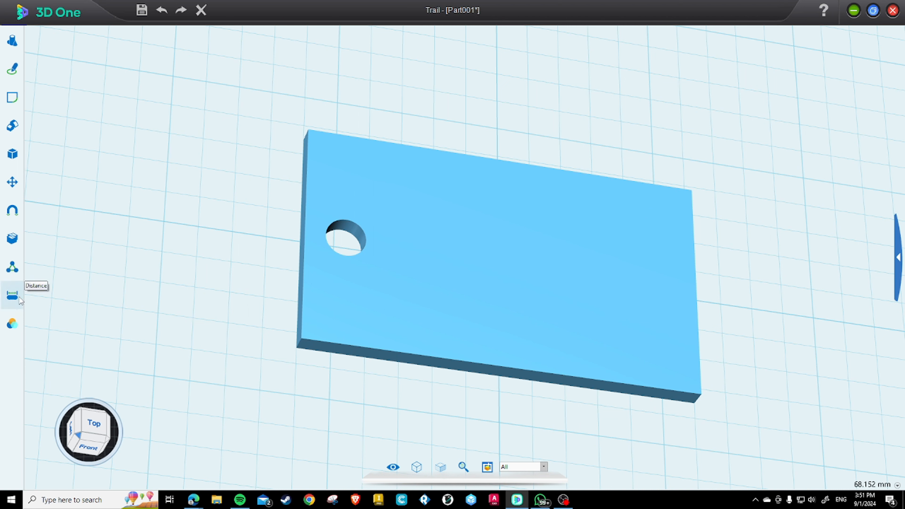
pyautogui.click(13, 296)
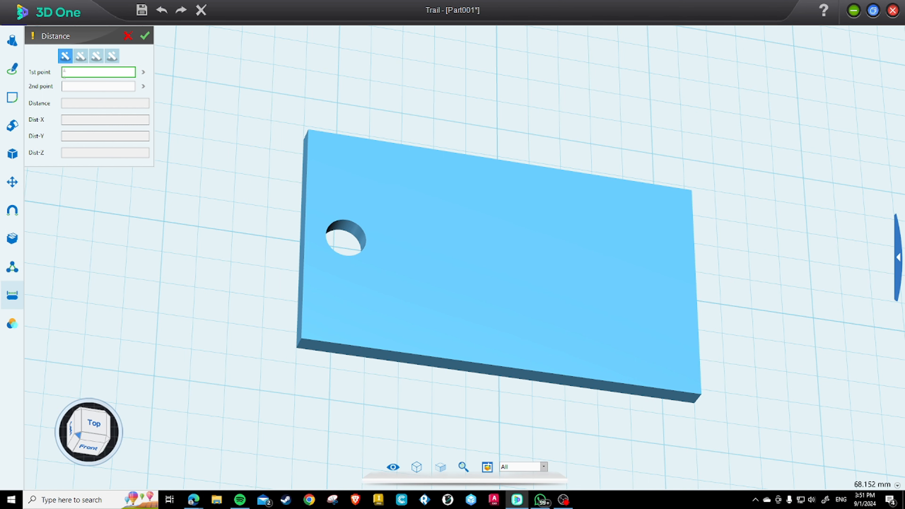
pyautogui.scroll(5, 297, 344)
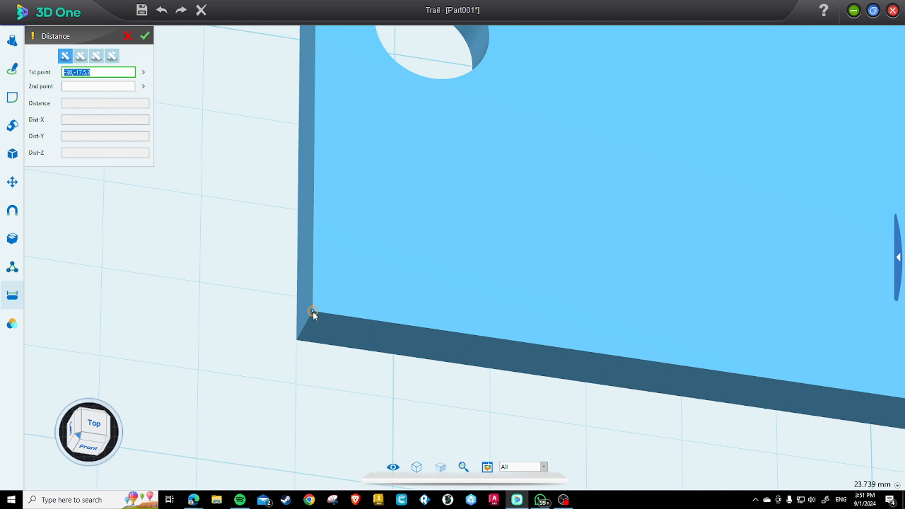
pyautogui.click(312, 311)
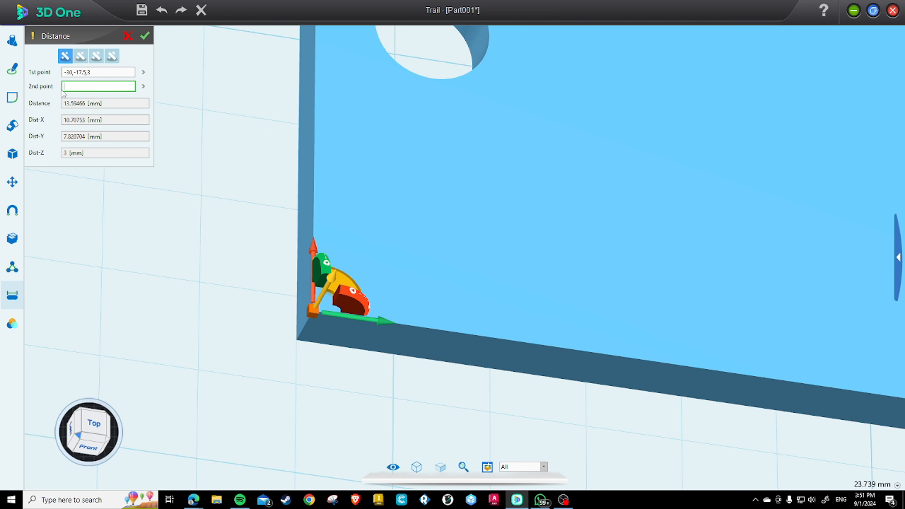
pyautogui.scroll(-6, 279, 263)
pyautogui.scroll(6, 573, 310)
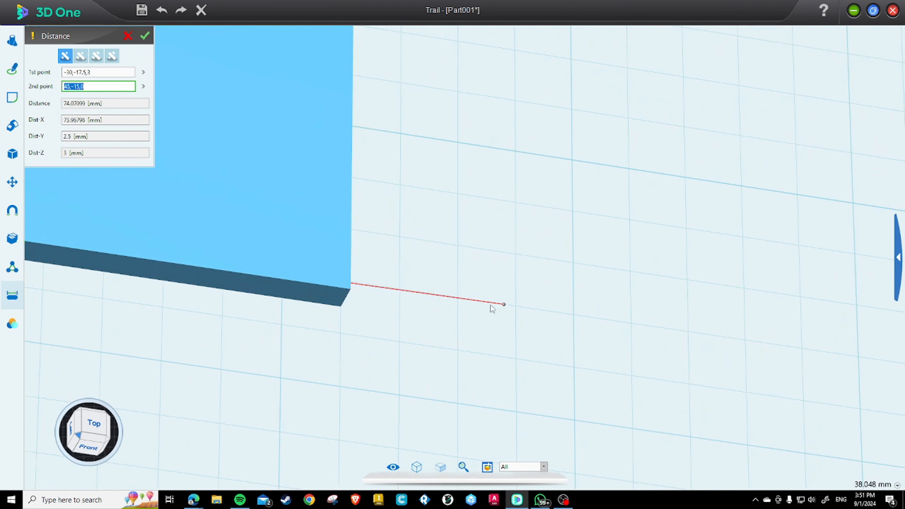
pyautogui.click(350, 289)
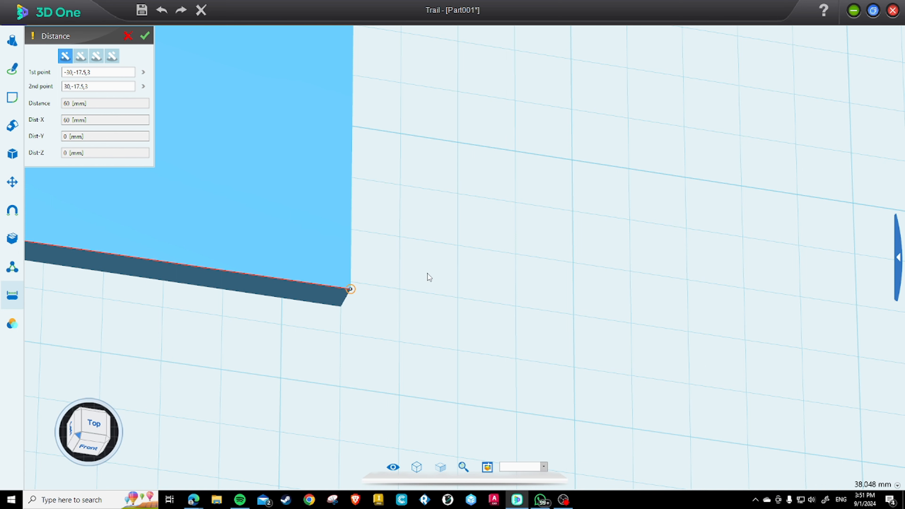
pyautogui.scroll(4, 485, 283)
pyautogui.scroll(-3, 692, 304)
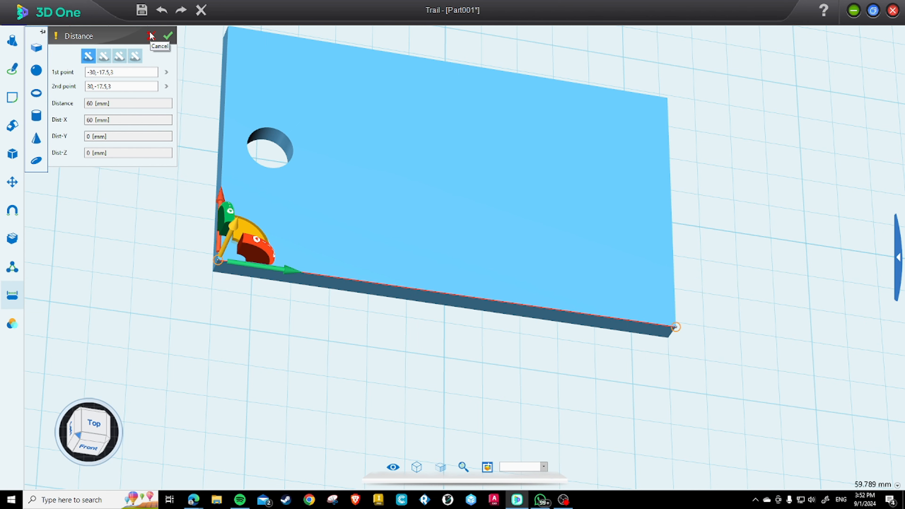
pyautogui.click(151, 36)
pyautogui.moveTo(642, 281); pyautogui.dragTo(543, 306, button='right')
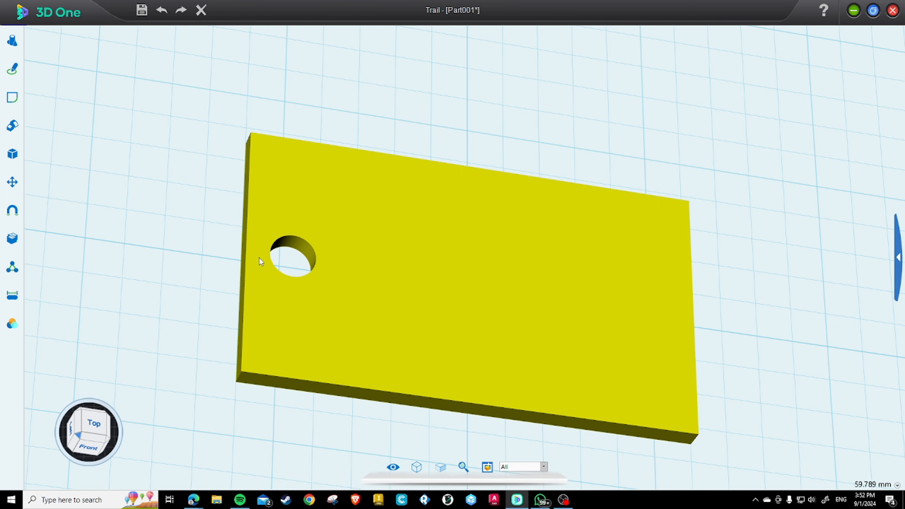
pyautogui.moveTo(632, 292); pyautogui.dragTo(655, 252, button='middle')
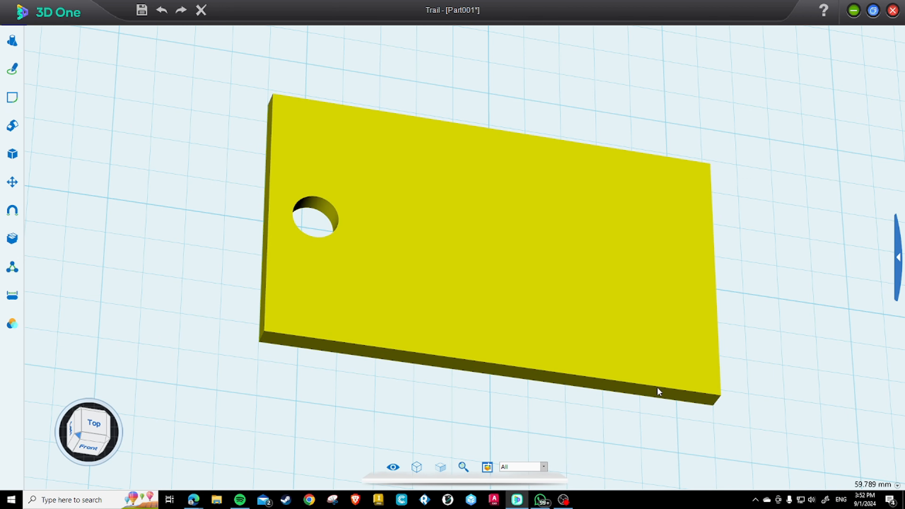
pyautogui.moveTo(641, 324)
pyautogui.mouseDown(button='middle')
pyautogui.moveTo(624, 297)
pyautogui.moveTo(636, 326)
pyautogui.mouseUp(button='middle')
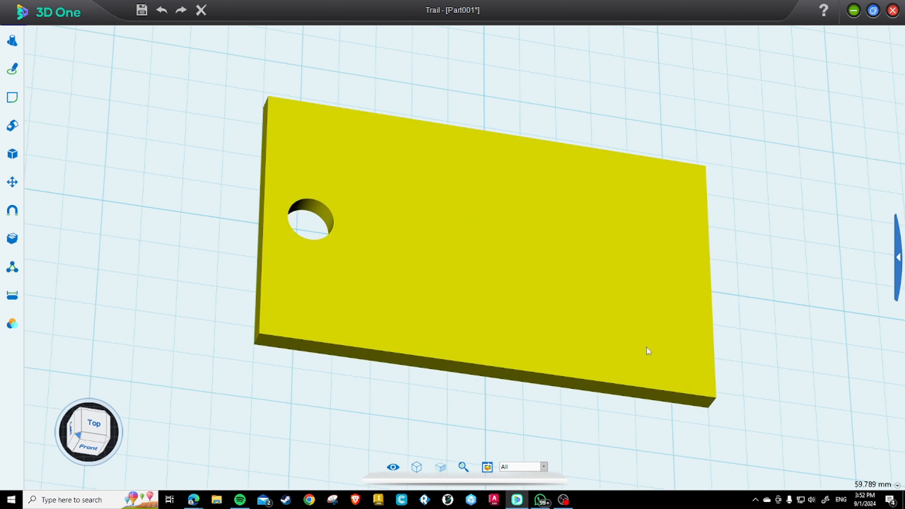
pyautogui.moveTo(646, 346); pyautogui.dragTo(517, 329, button='right')
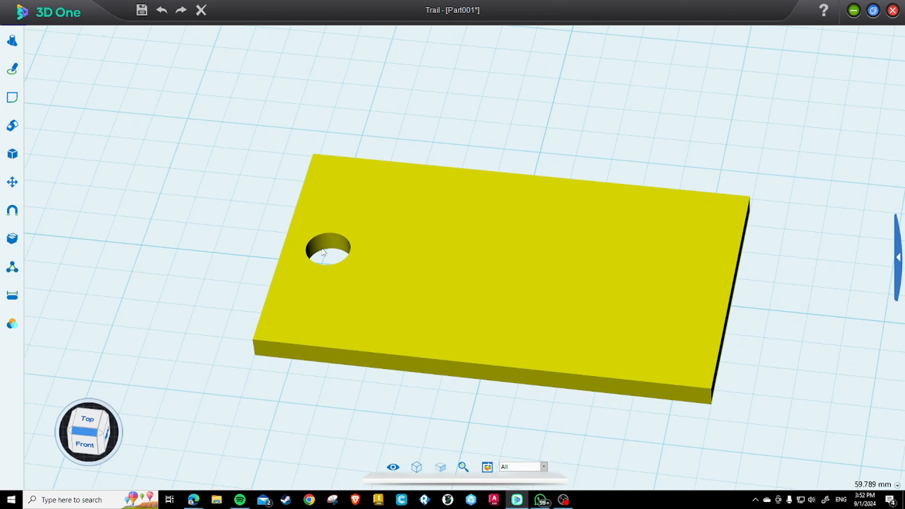
pyautogui.moveTo(311, 261); pyautogui.dragTo(329, 361, button='right')
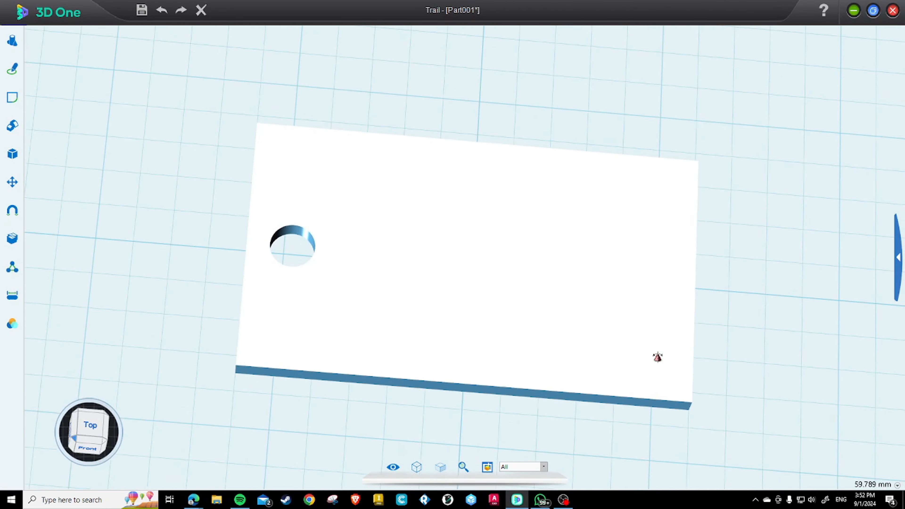
pyautogui.moveTo(668, 395); pyautogui.dragTo(657, 358, button='middle')
pyautogui.moveTo(646, 364); pyautogui.dragTo(597, 351, button='right')
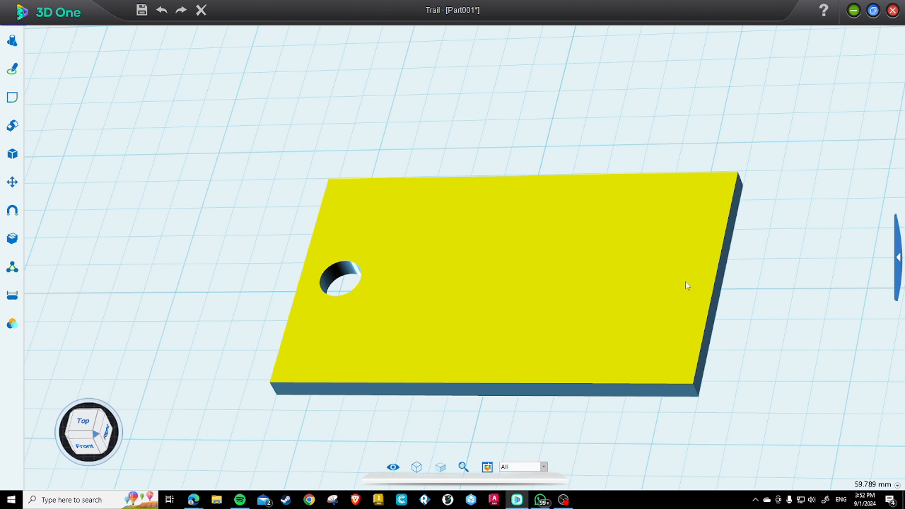
# Place a new cylinder on the block's upper face, near the short edge opposite the existing hole
pyautogui.moveTo(12, 40)
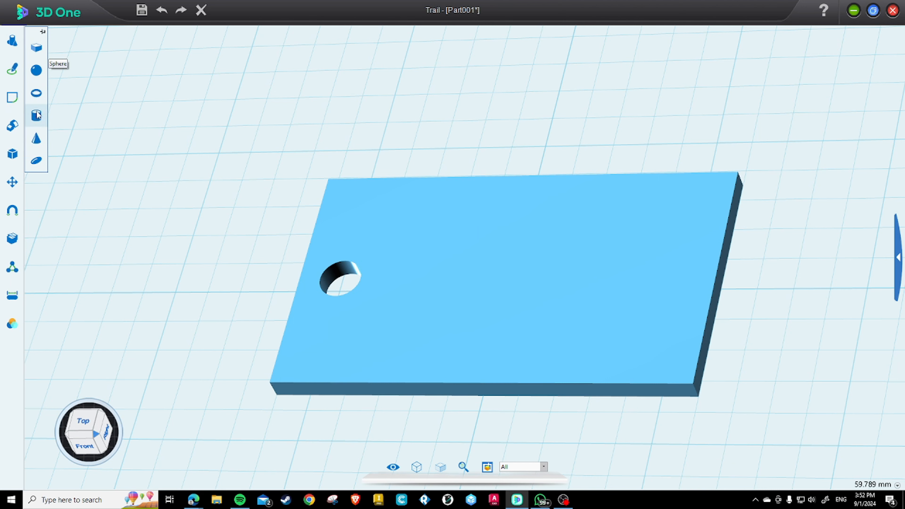
pyautogui.click(37, 115)
pyautogui.scroll(2, 627, 279)
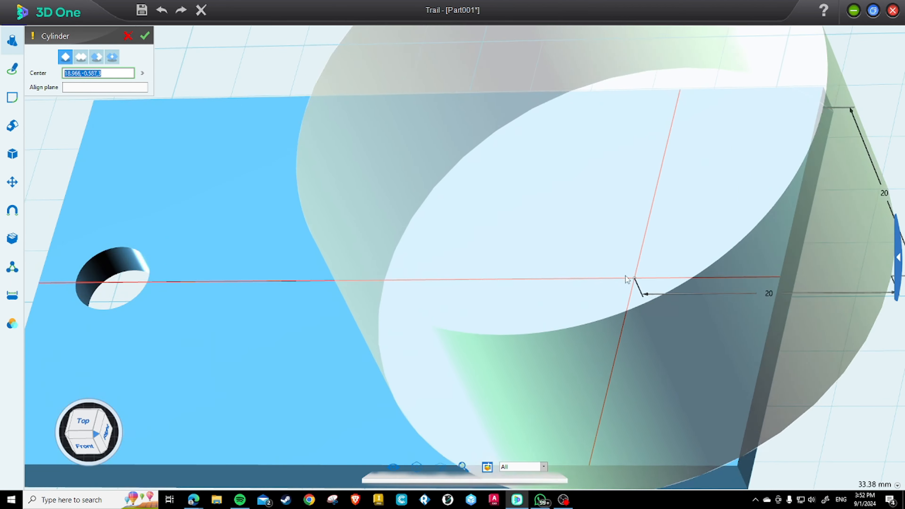
pyautogui.scroll(-4, 626, 279)
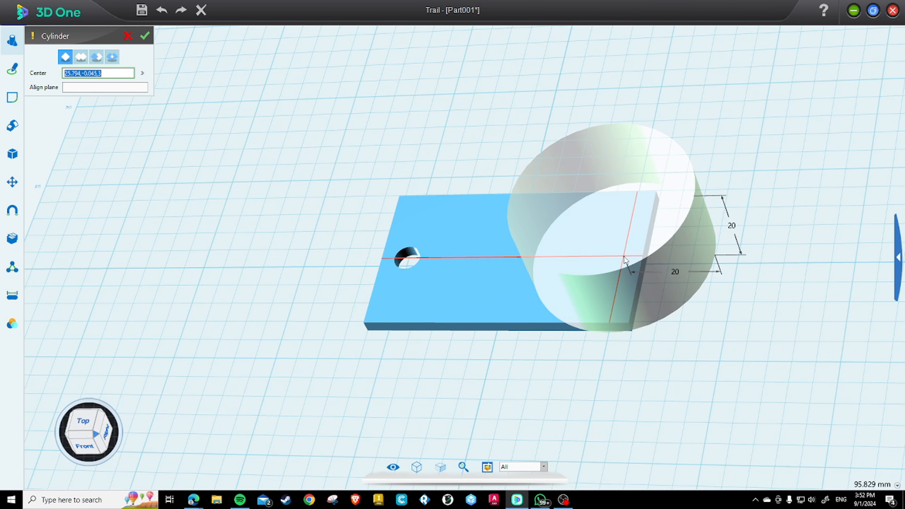
pyautogui.click(624, 257)
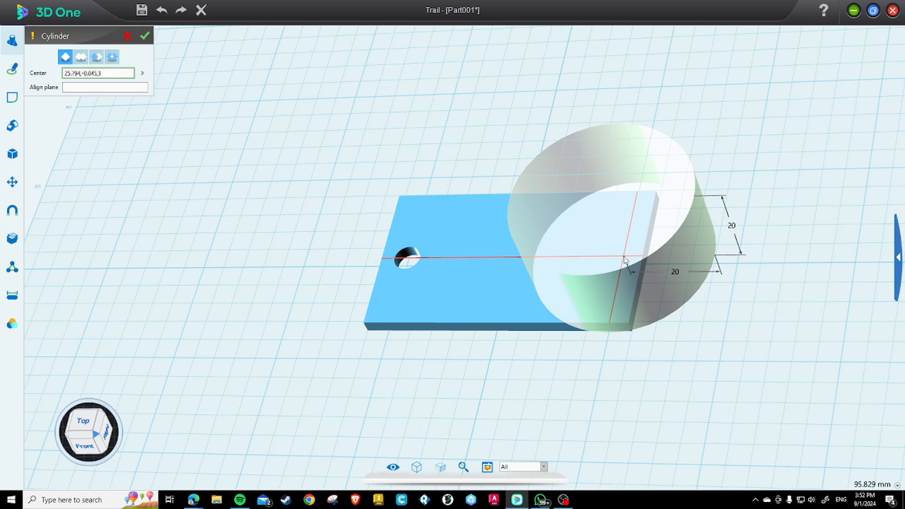
pyautogui.click(143, 74)
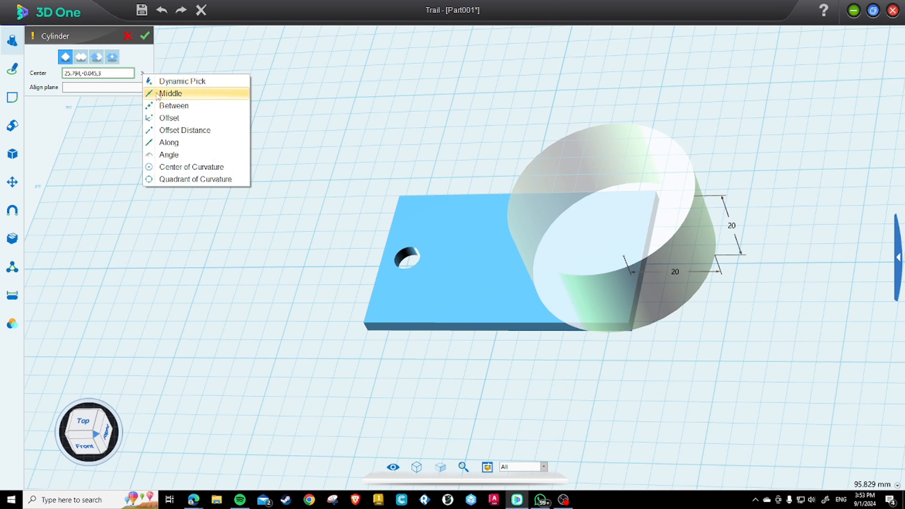
pyautogui.click(166, 131)
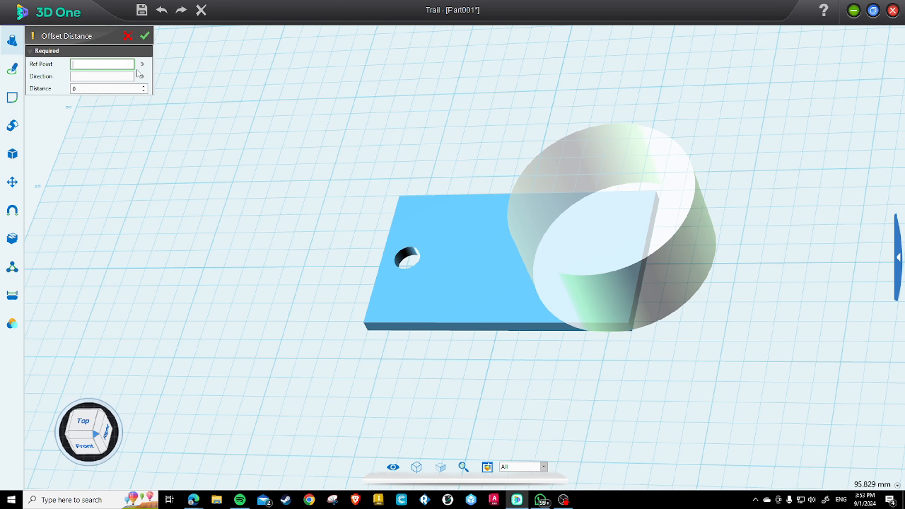
pyautogui.click(142, 64)
pyautogui.click(168, 110)
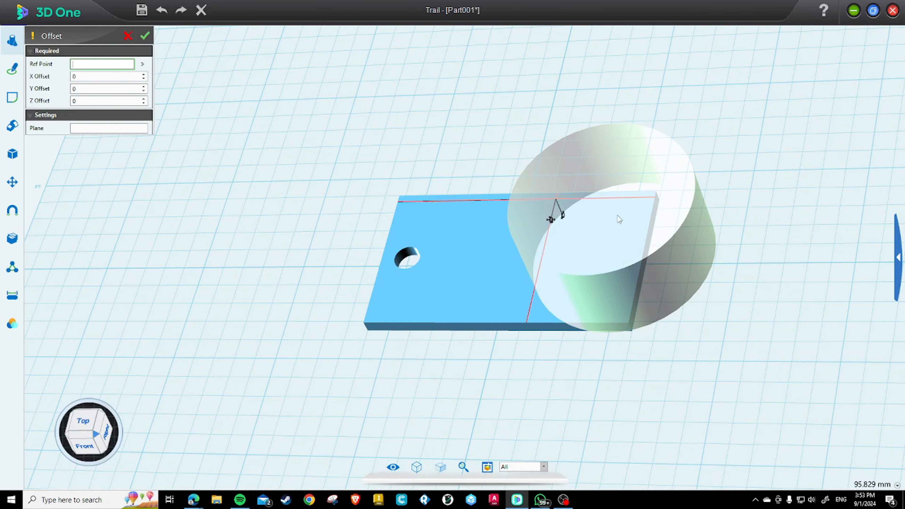
pyautogui.click(642, 253)
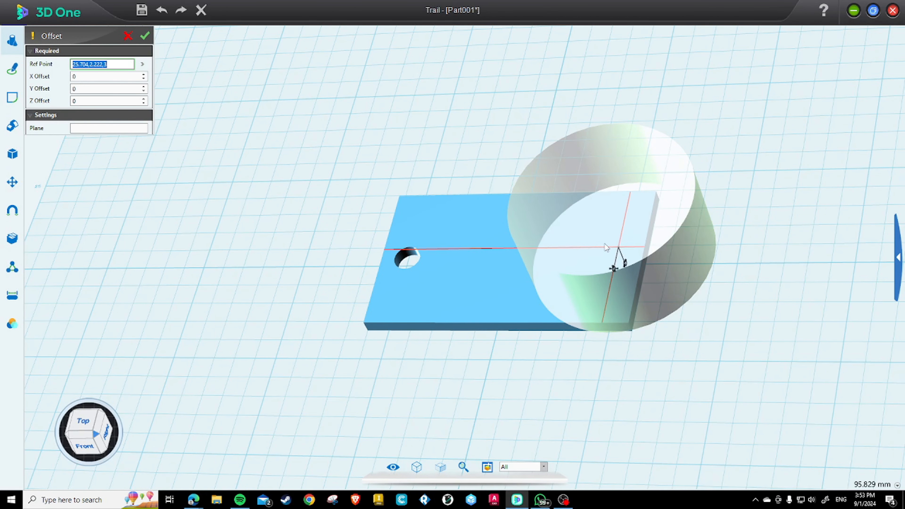
pyautogui.click(128, 36)
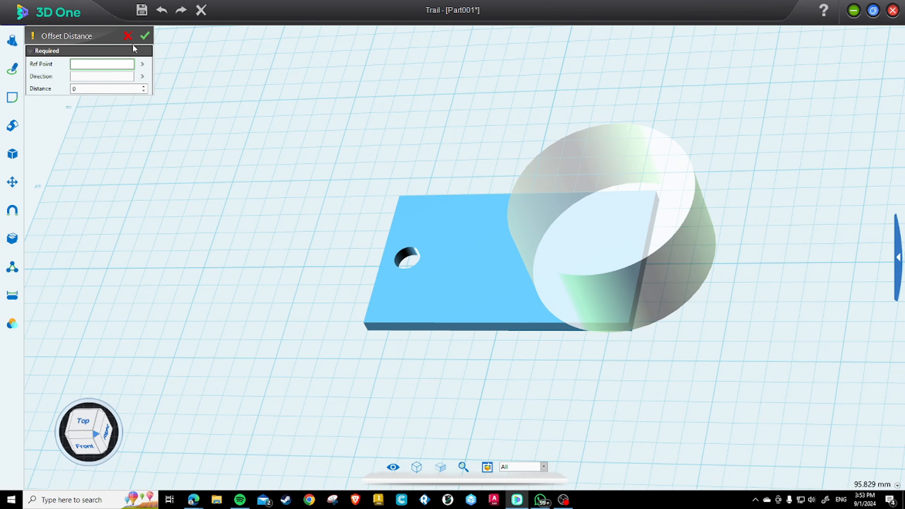
pyautogui.click(127, 35)
pyautogui.click(142, 73)
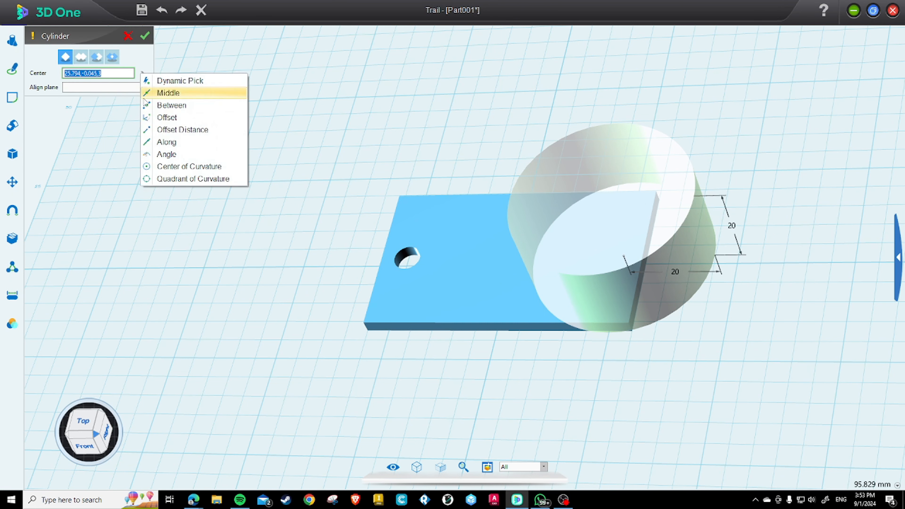
pyautogui.click(162, 114)
pyautogui.click(636, 253)
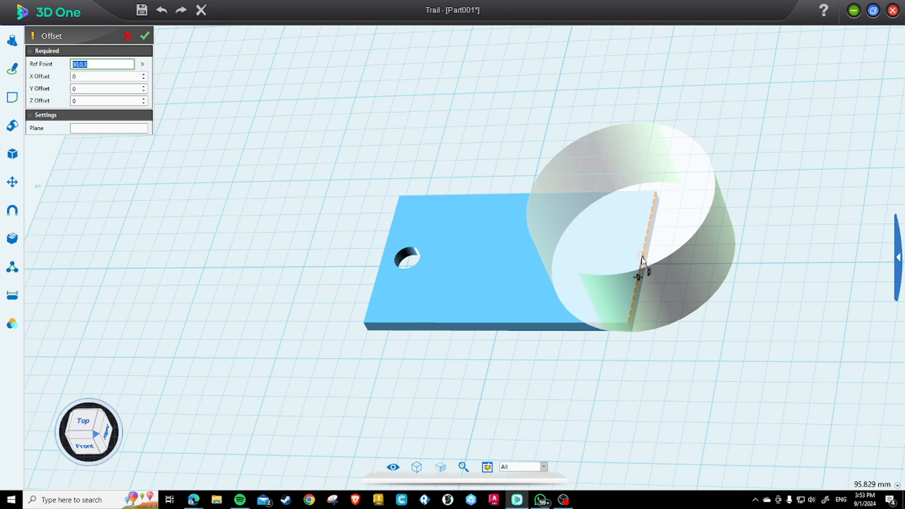
pyautogui.scroll(5, 642, 260)
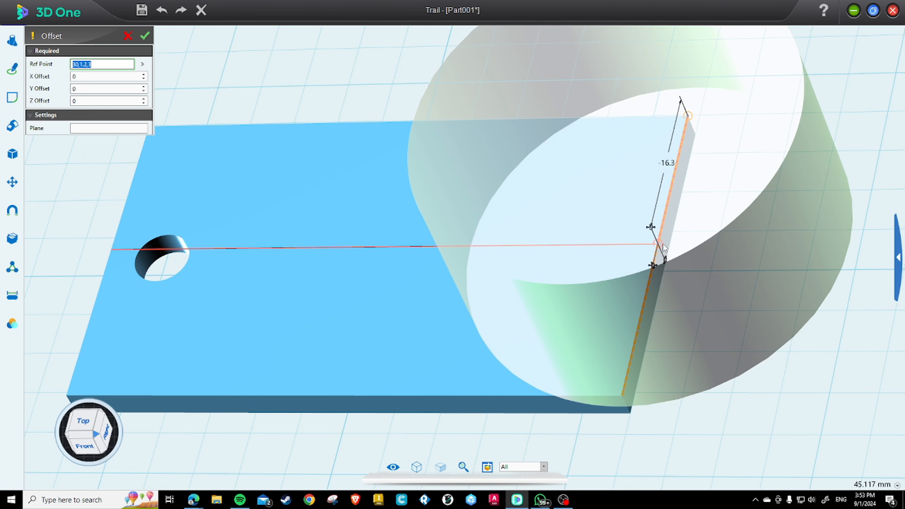
pyautogui.moveTo(661, 248); pyautogui.dragTo(689, 252, button='right')
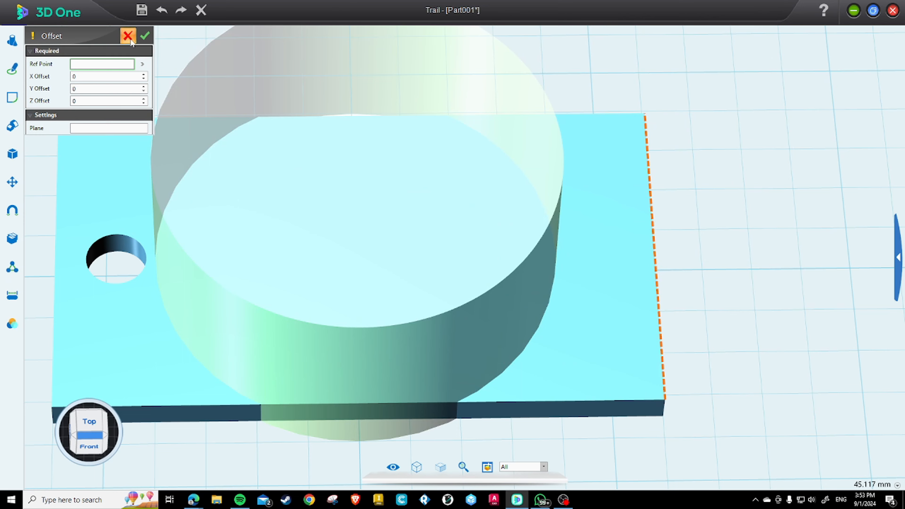
pyautogui.click(128, 35)
# Position the cylinder's centre by offset from a point near the middle of the block's short edge, with X offset -4 and Y offset 0
pyautogui.click(142, 72)
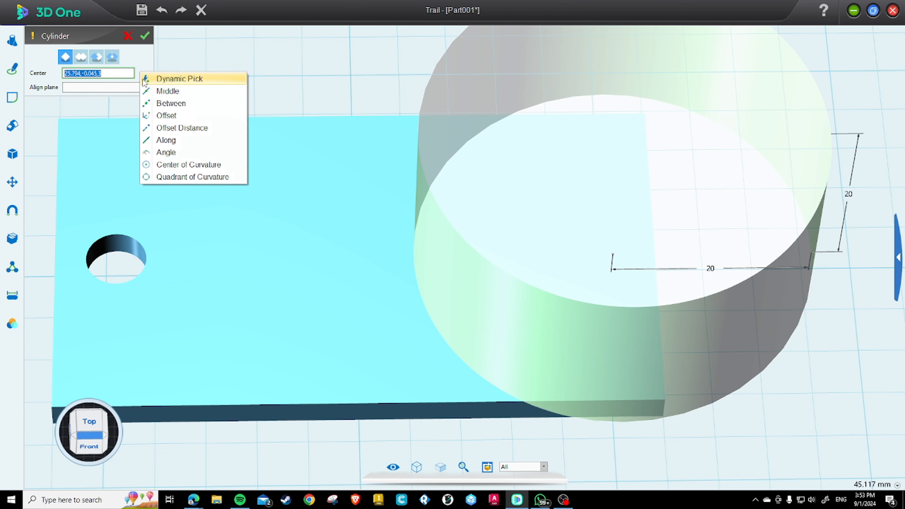
pyautogui.click(174, 116)
pyautogui.click(652, 248)
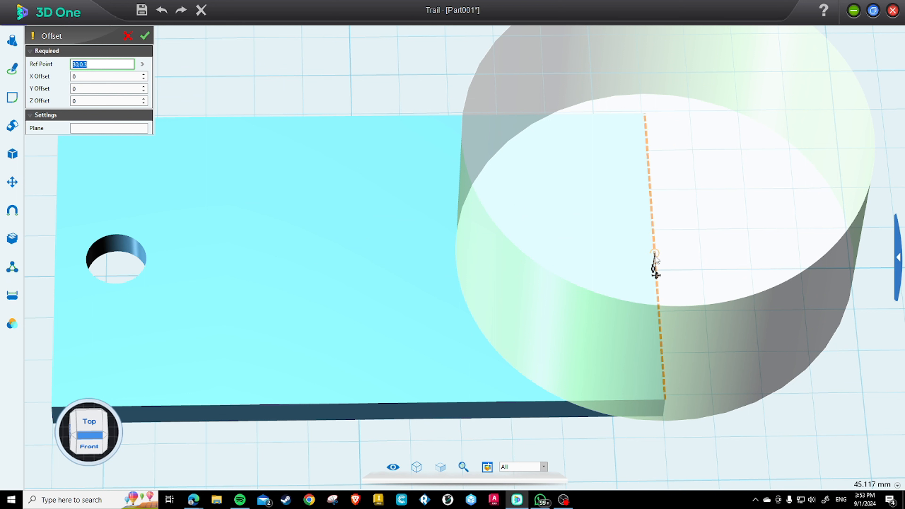
pyautogui.click(656, 259)
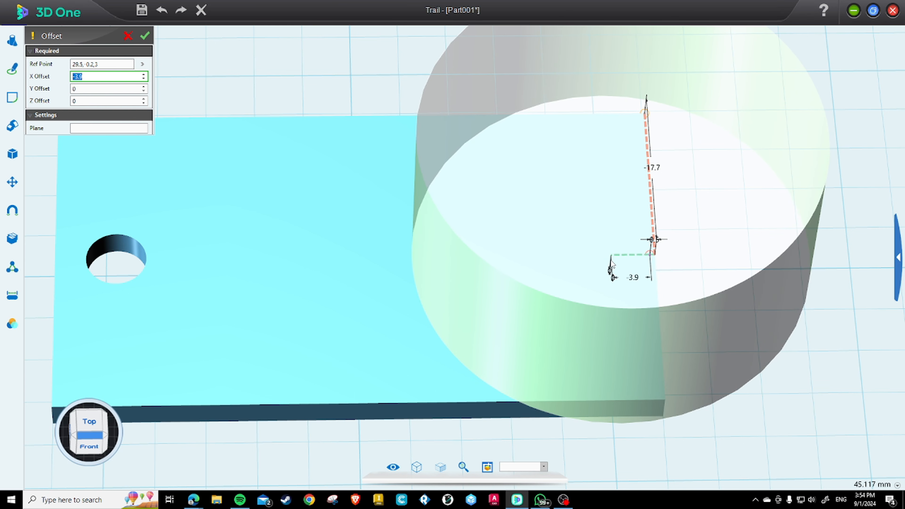
pyautogui.press('Tab')
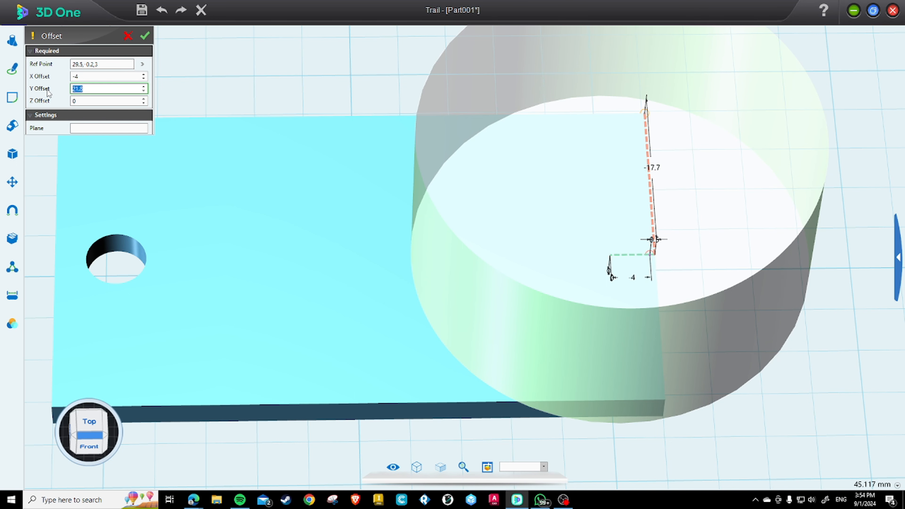
pyautogui.write('0')
pyautogui.click(146, 36)
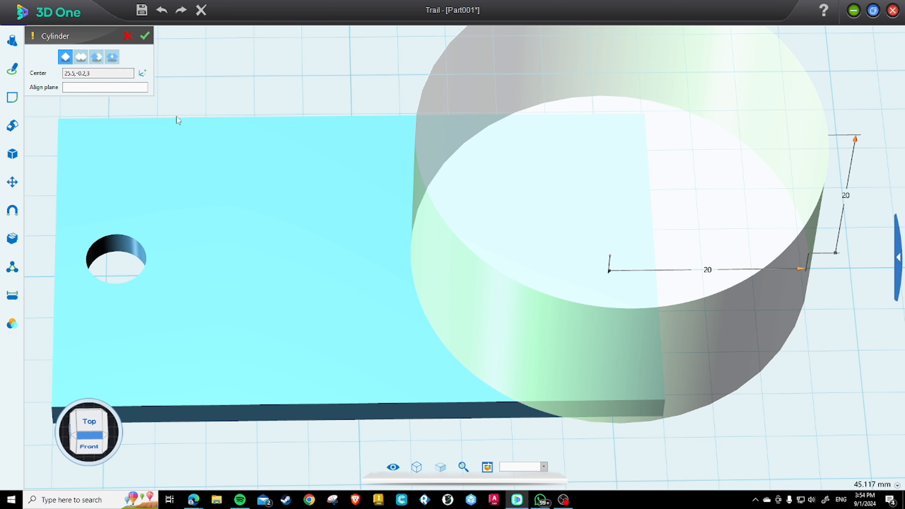
# Set the cylinder's radius to 3 and subtract it 3 deep into the block with the Remove option
pyautogui.click(707, 270)
pyautogui.write('3')
pyautogui.press('Return')
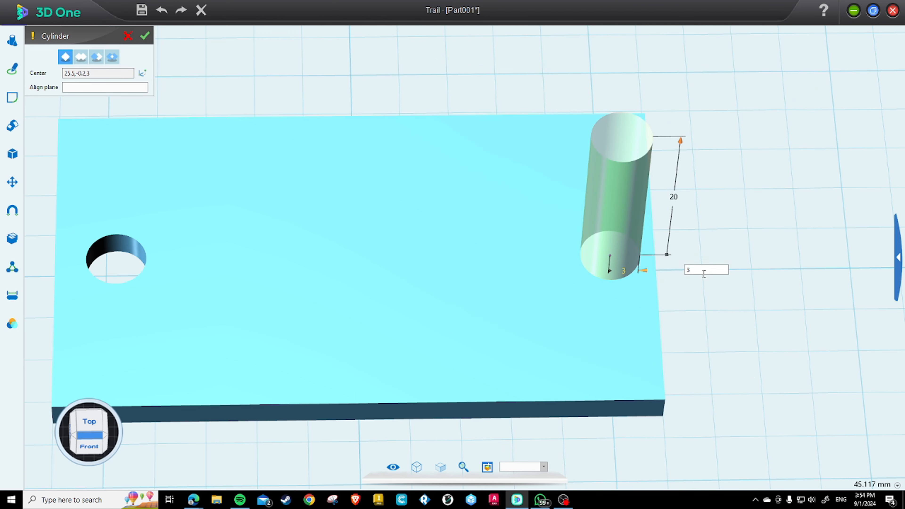
pyautogui.click(96, 57)
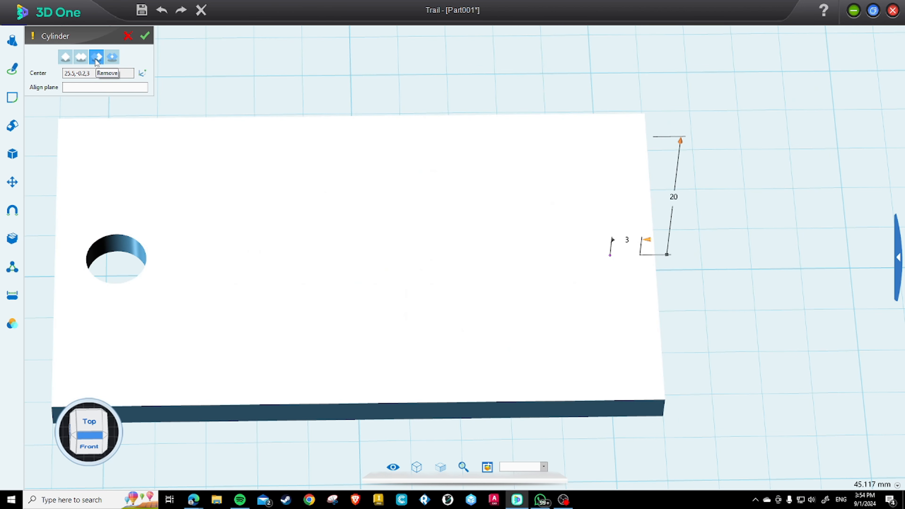
pyautogui.click(674, 198)
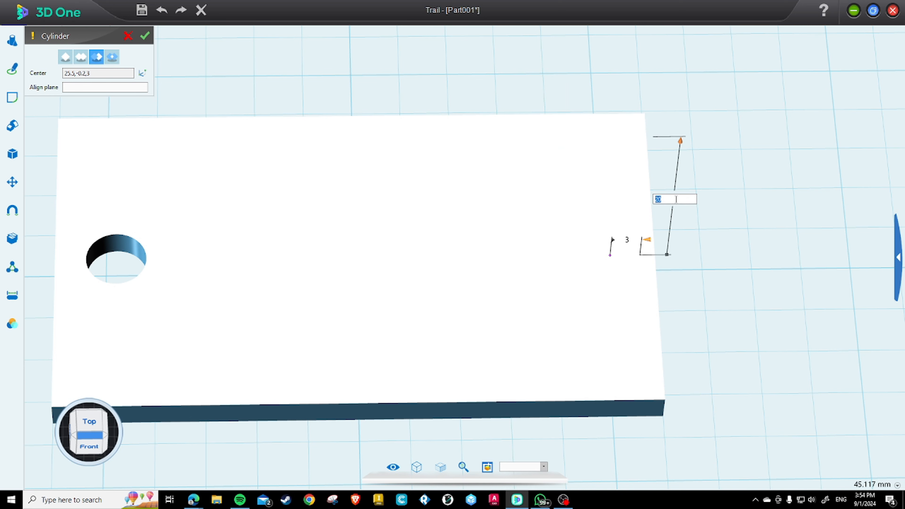
pyautogui.press('BackSpace')
pyautogui.write('3')
pyautogui.press('Return')
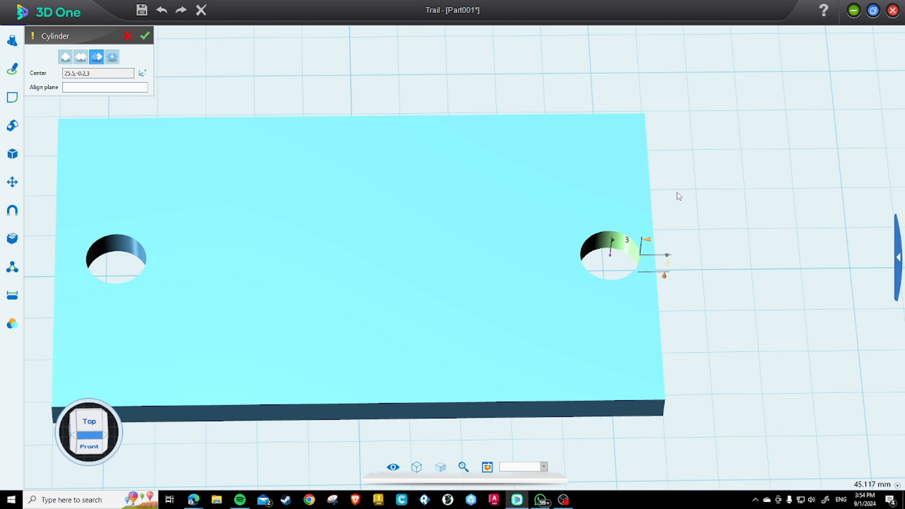
# Inspect the second hole from above and cancel the cylinder, leaving only the first hole in the block
pyautogui.moveTo(679, 257); pyautogui.dragTo(685, 302, button='right')
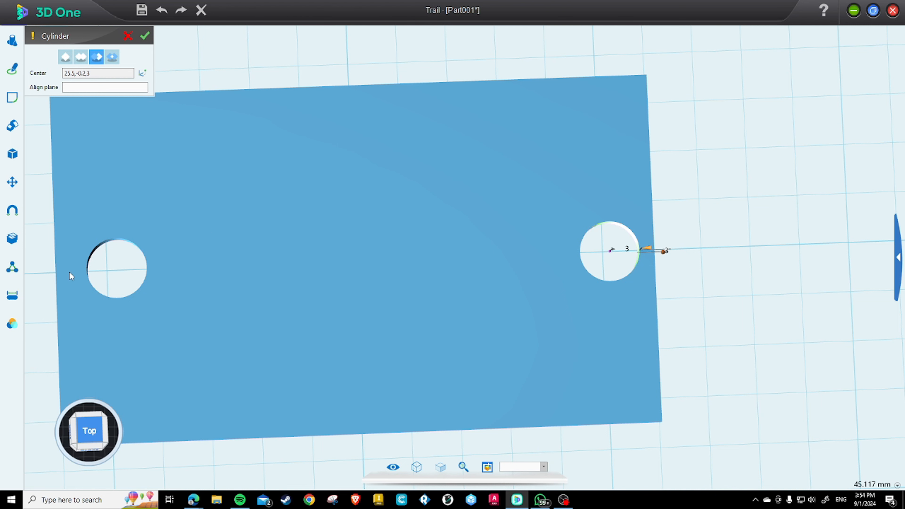
pyautogui.scroll(3, 649, 258)
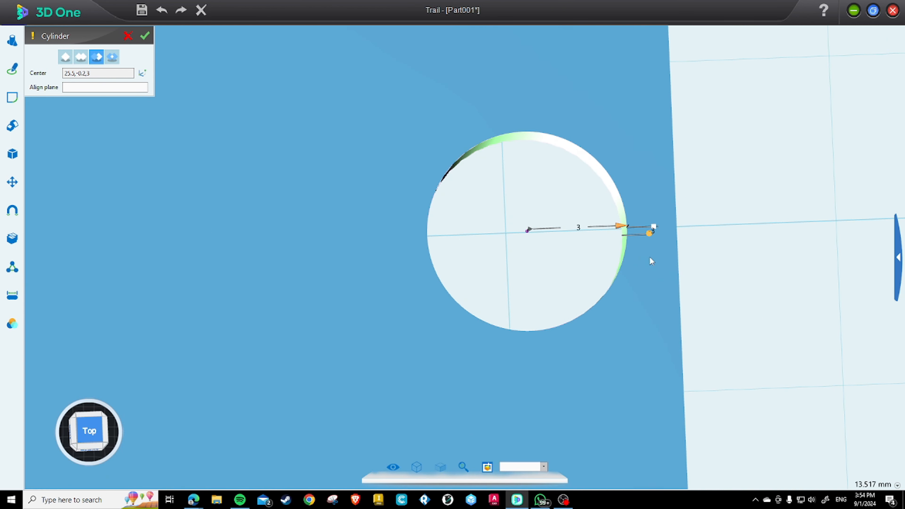
pyautogui.click(128, 35)
pyautogui.scroll(-2, 354, 204)
pyautogui.moveTo(354, 204); pyautogui.dragTo(506, 236, button='middle')
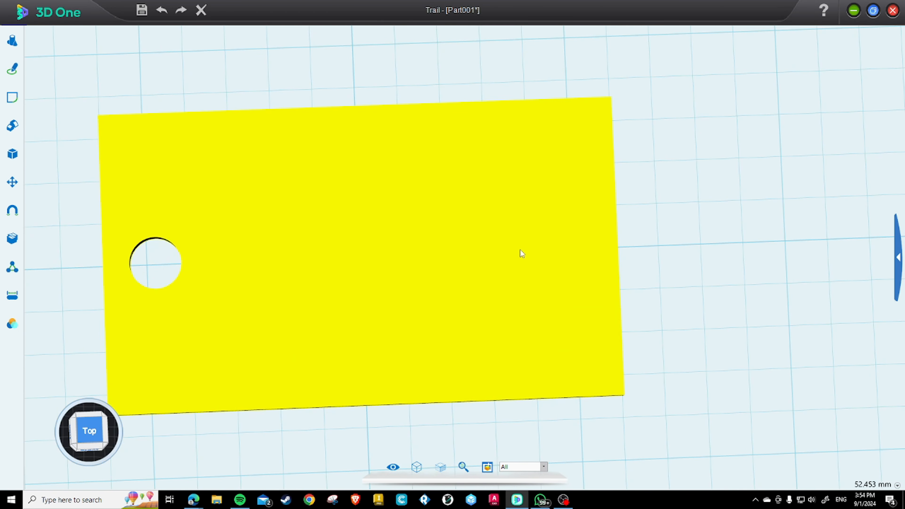
pyautogui.moveTo(520, 250); pyautogui.dragTo(524, 214, button='right')
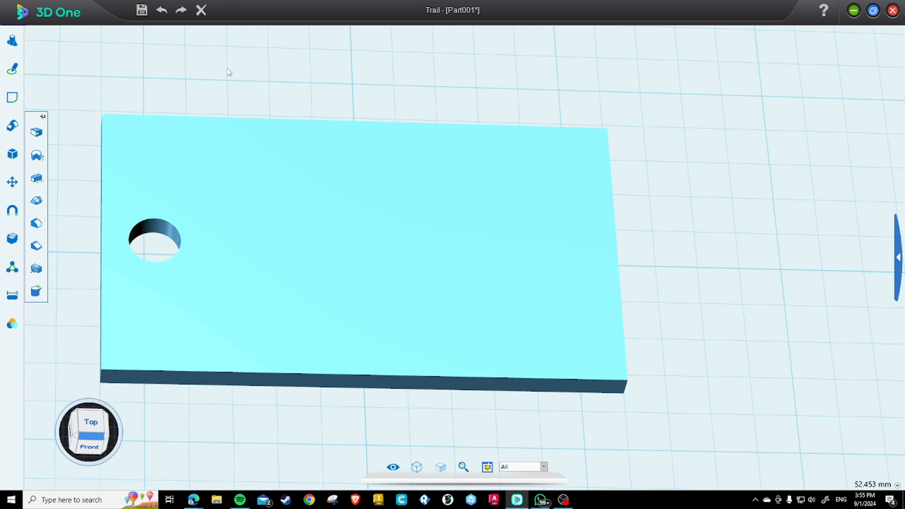
pyautogui.moveTo(269, 207); pyautogui.dragTo(330, 221, button='middle')
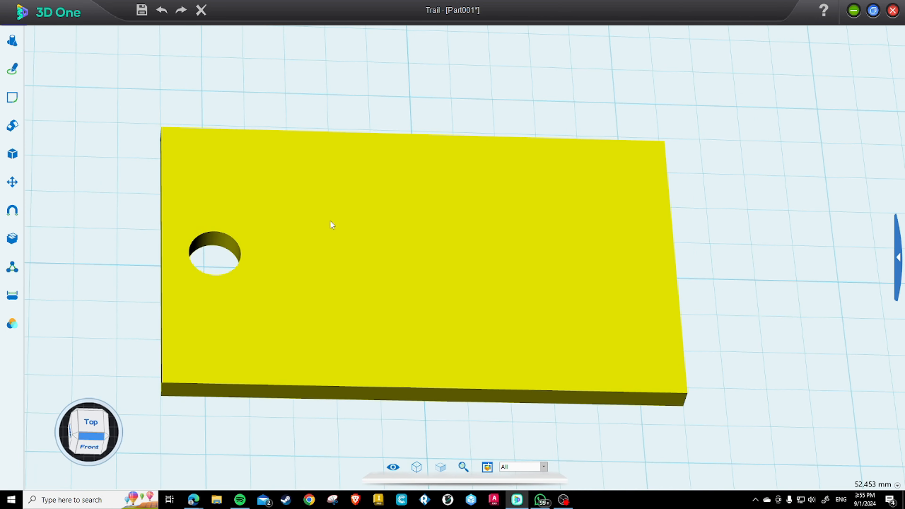
pyautogui.moveTo(484, 306); pyautogui.dragTo(458, 300, button='middle')
pyautogui.moveTo(530, 399); pyautogui.dragTo(491, 334, button='right')
pyautogui.moveTo(530, 362); pyautogui.dragTo(556, 374, button='right')
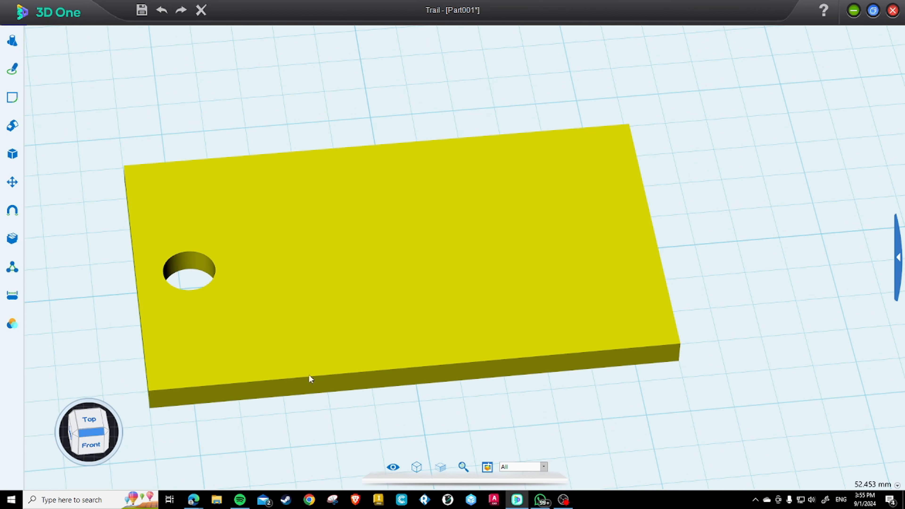
# Fillet the block's front vertical corner edge nearest the hole with a radius of 5
pyautogui.moveTo(308, 375); pyautogui.dragTo(401, 354, button='right')
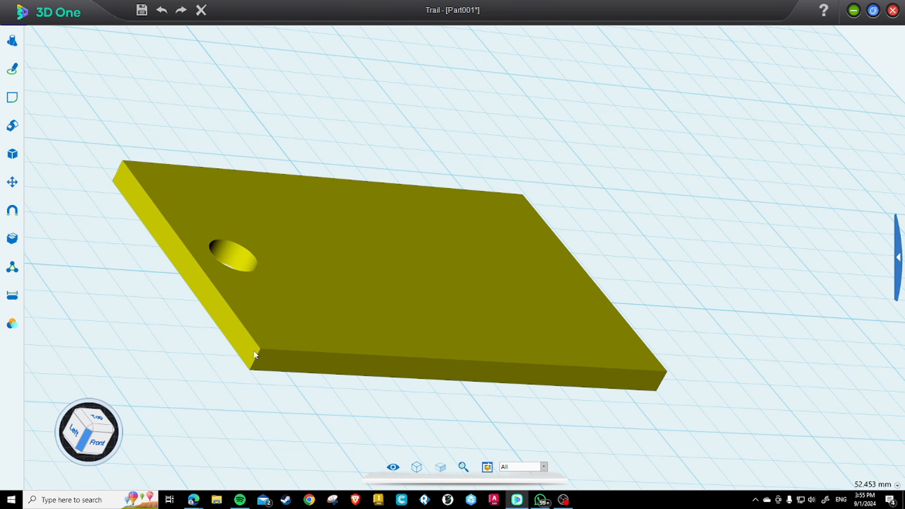
pyautogui.moveTo(25, 61)
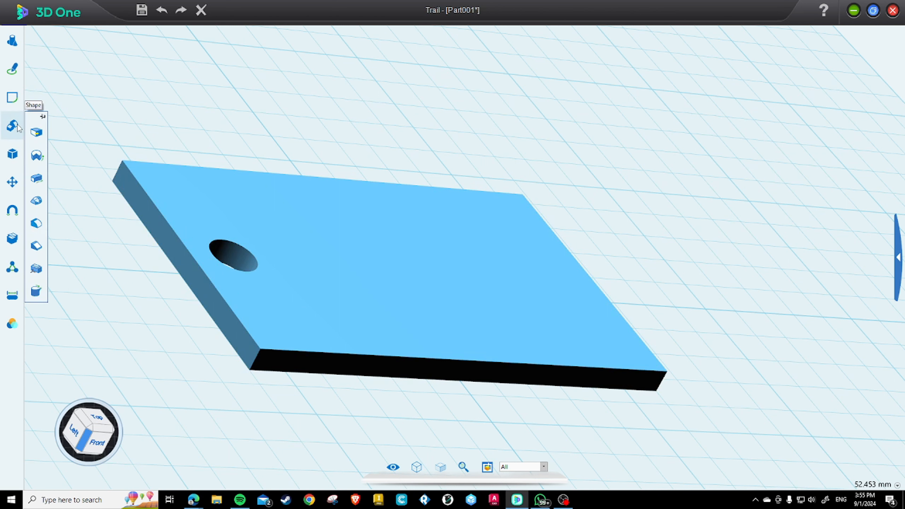
pyautogui.moveTo(13, 115)
pyautogui.moveTo(12, 97)
pyautogui.click(36, 223)
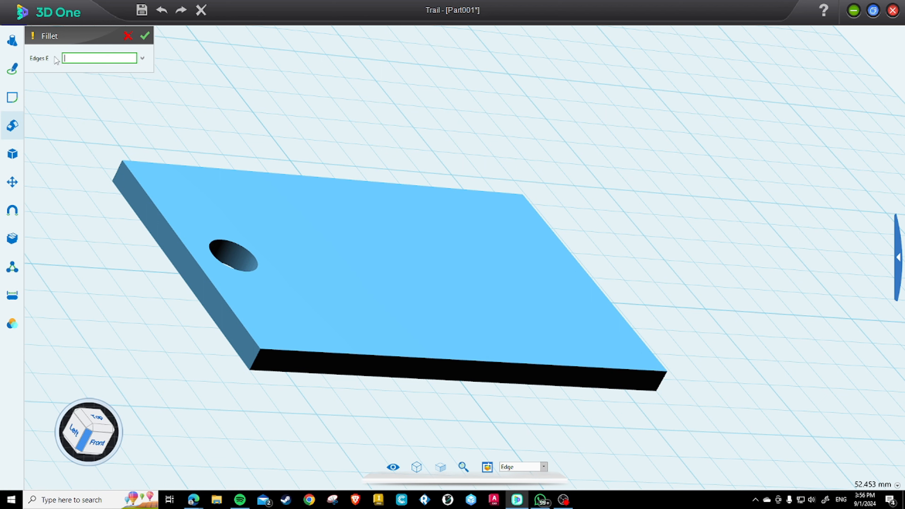
pyautogui.click(258, 359)
pyautogui.click(257, 359)
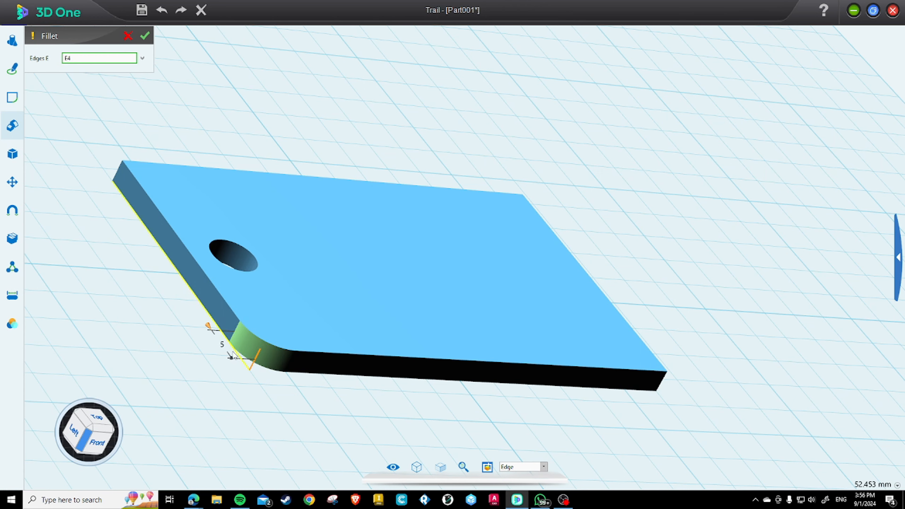
# Add the block's three remaining vertical corner edges to the same fillet
pyautogui.moveTo(344, 359); pyautogui.dragTo(256, 323, button='middle')
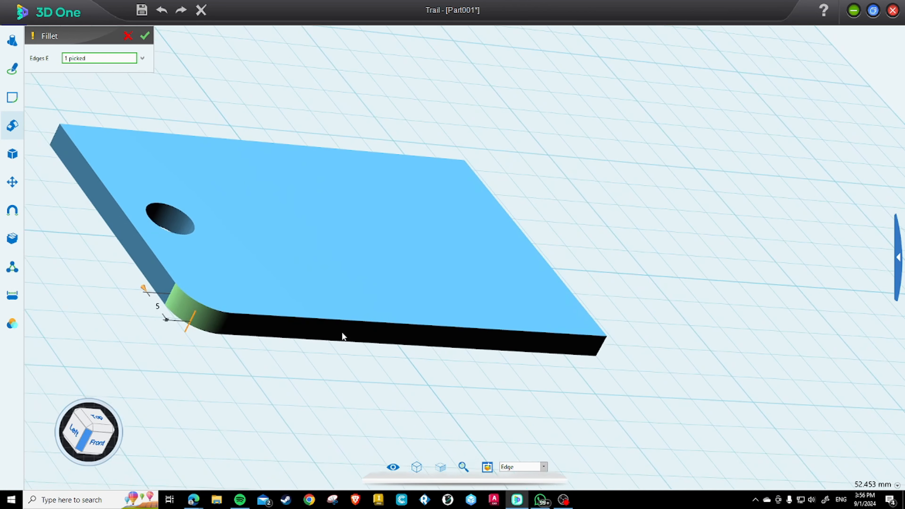
pyautogui.moveTo(374, 343); pyautogui.dragTo(248, 347, button='right')
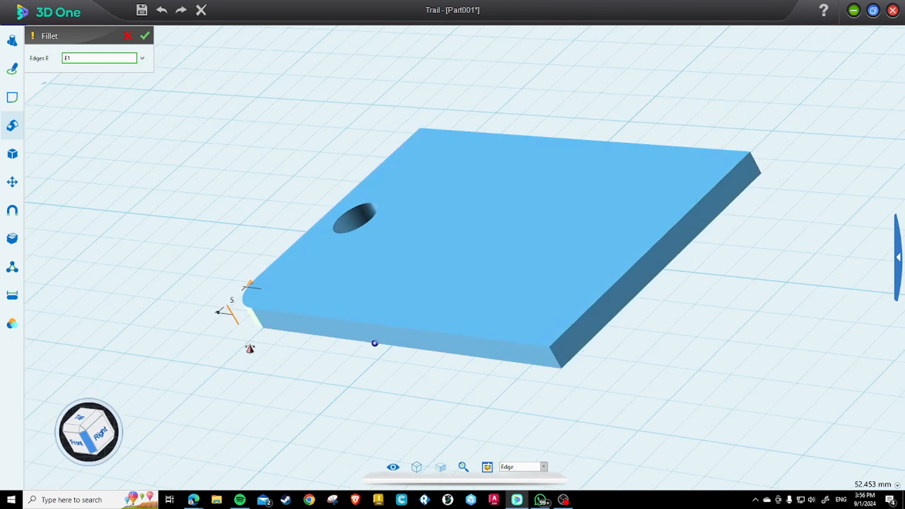
pyautogui.click(560, 363)
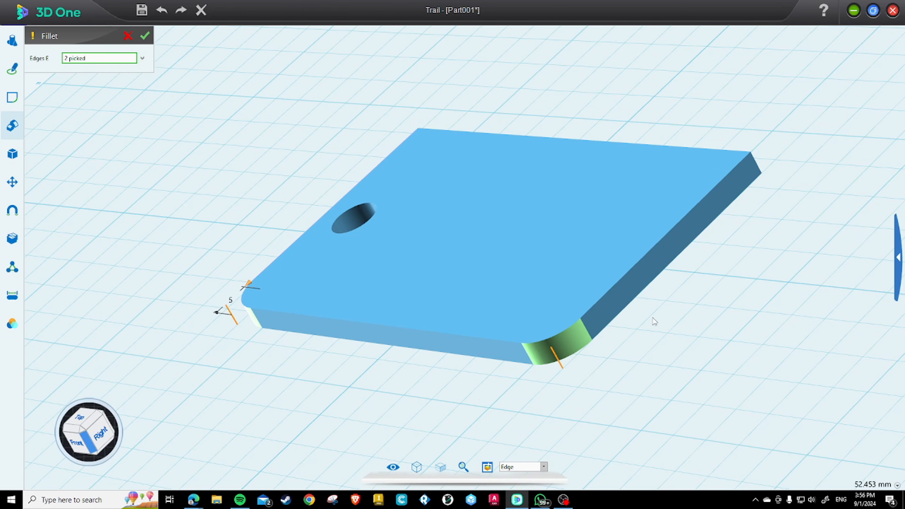
pyautogui.moveTo(655, 321); pyautogui.dragTo(442, 367, button='right')
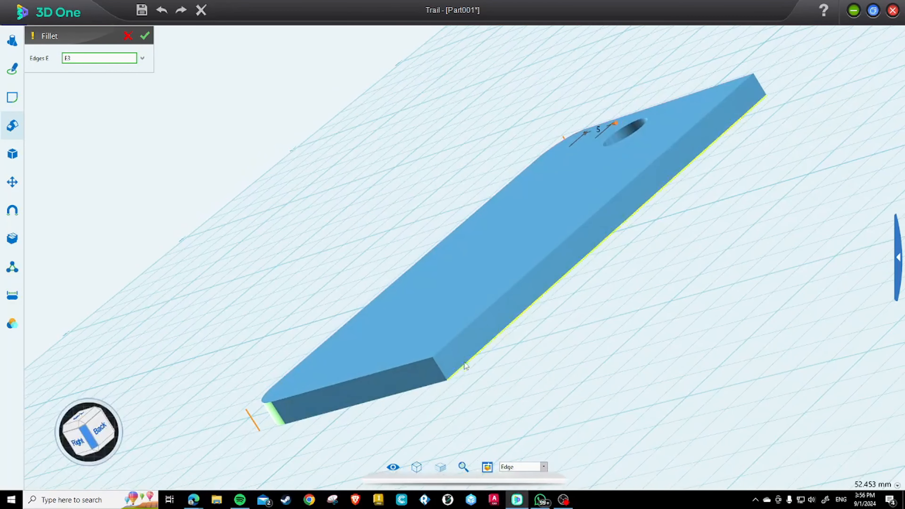
pyautogui.click(440, 369)
pyautogui.moveTo(691, 249); pyautogui.dragTo(601, 359, button='right')
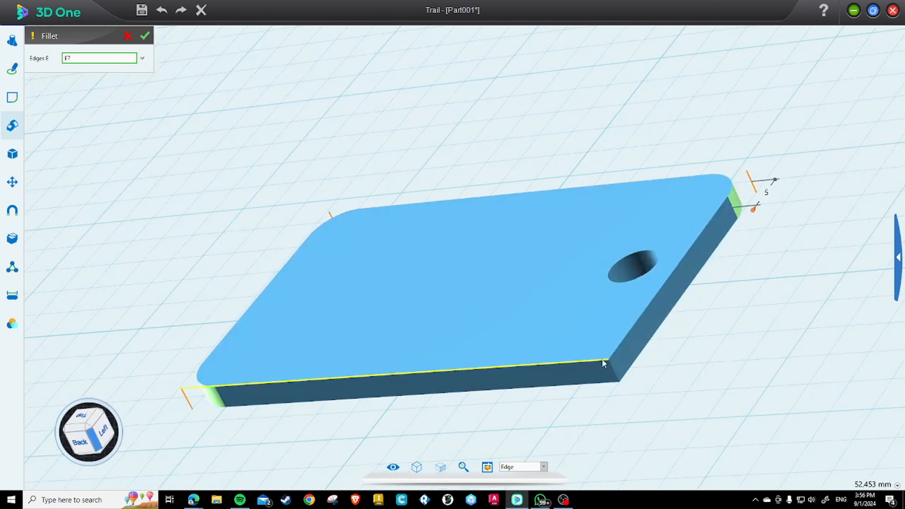
pyautogui.click(611, 370)
# Try a fillet radius of 2 on the block's four corners
pyautogui.moveTo(449, 382); pyautogui.dragTo(630, 434, button='right')
pyautogui.moveTo(506, 290); pyautogui.dragTo(449, 388, button='right')
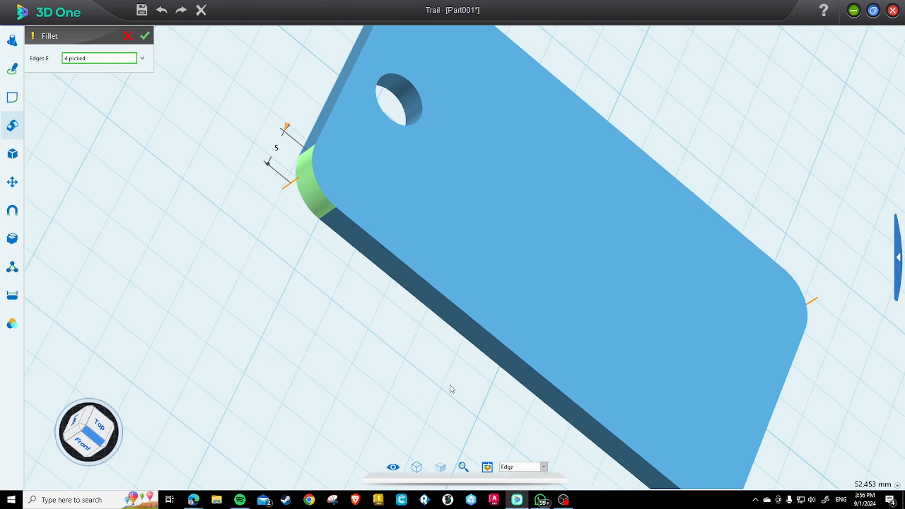
pyautogui.click(88, 445)
pyautogui.click(87, 415)
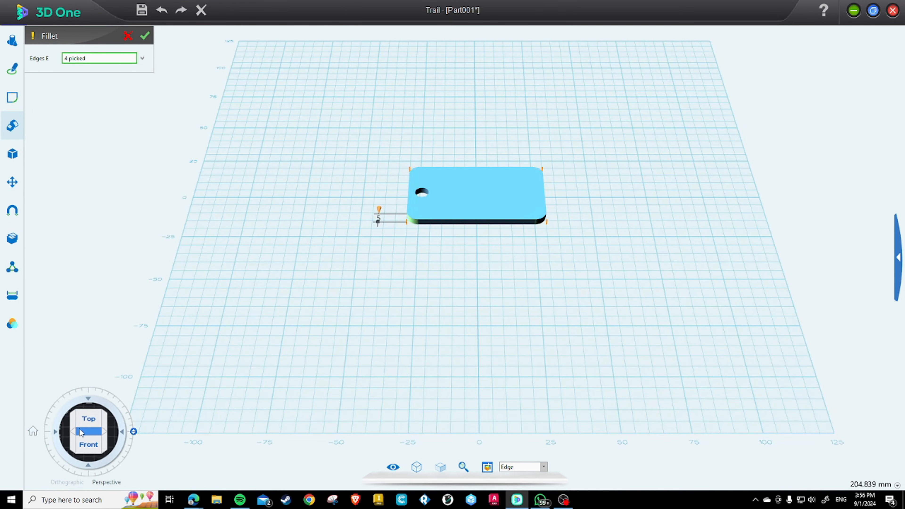
pyautogui.click(73, 431)
pyautogui.scroll(10, 471, 231)
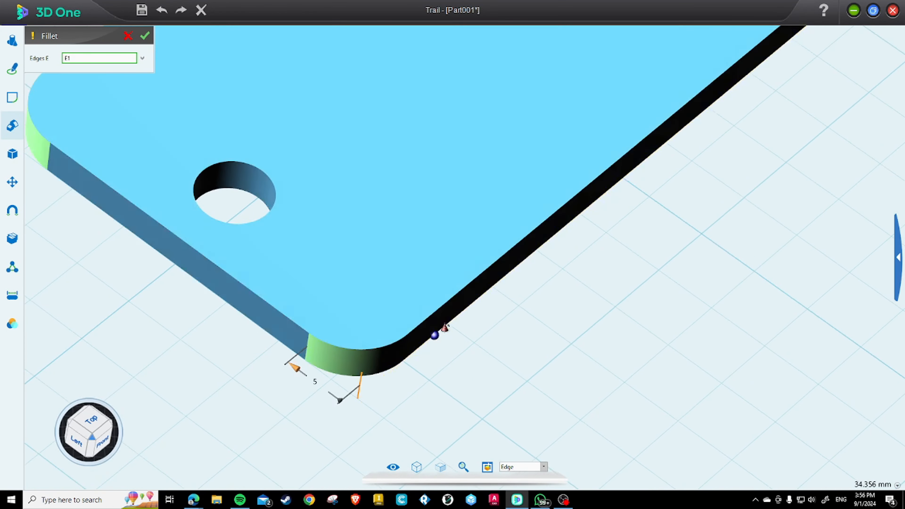
pyautogui.moveTo(445, 328); pyautogui.dragTo(439, 351, button='right')
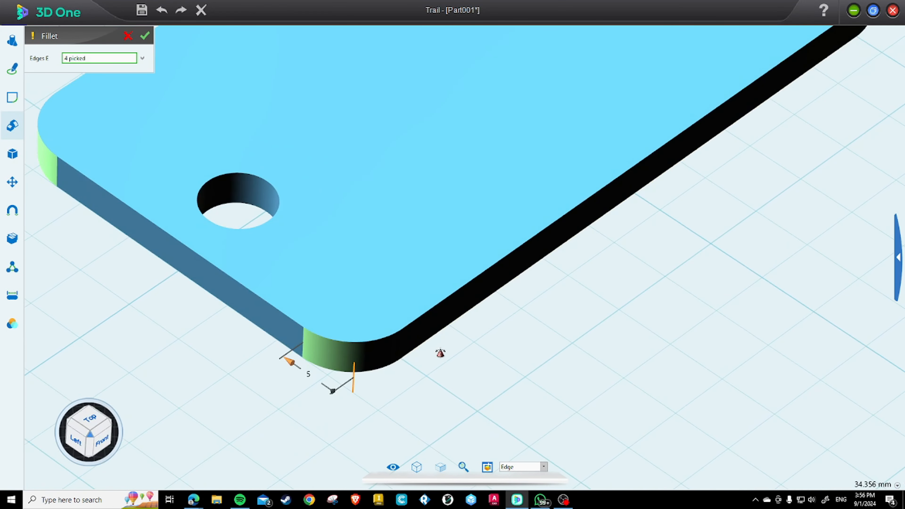
pyautogui.moveTo(441, 355); pyautogui.dragTo(499, 319, button='middle')
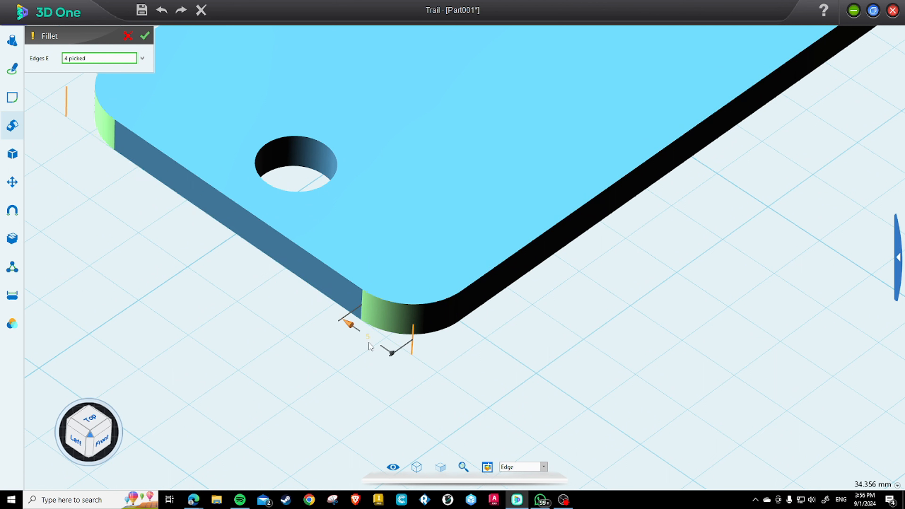
pyautogui.click(368, 338)
pyautogui.press('Return')
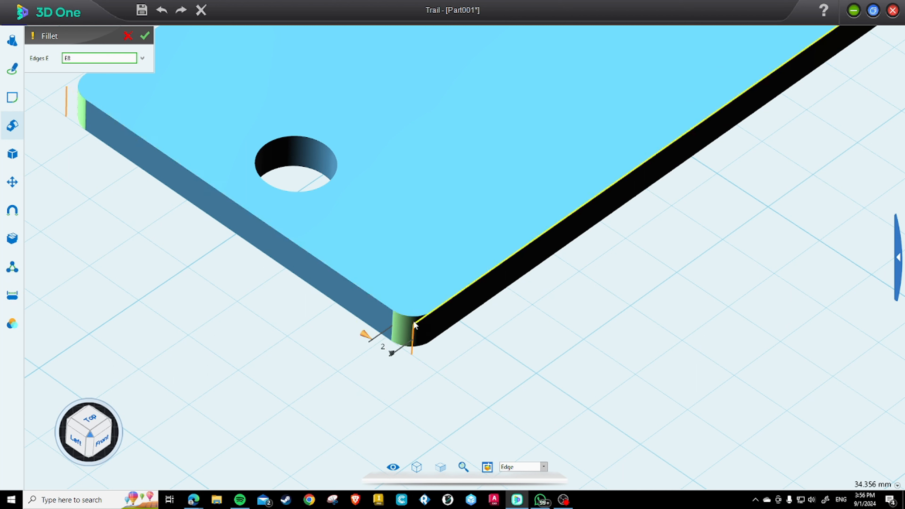
# Try a fillet radius of 10 on the four corners and look over the whole block
pyautogui.click(389, 348)
pyautogui.press('Return')
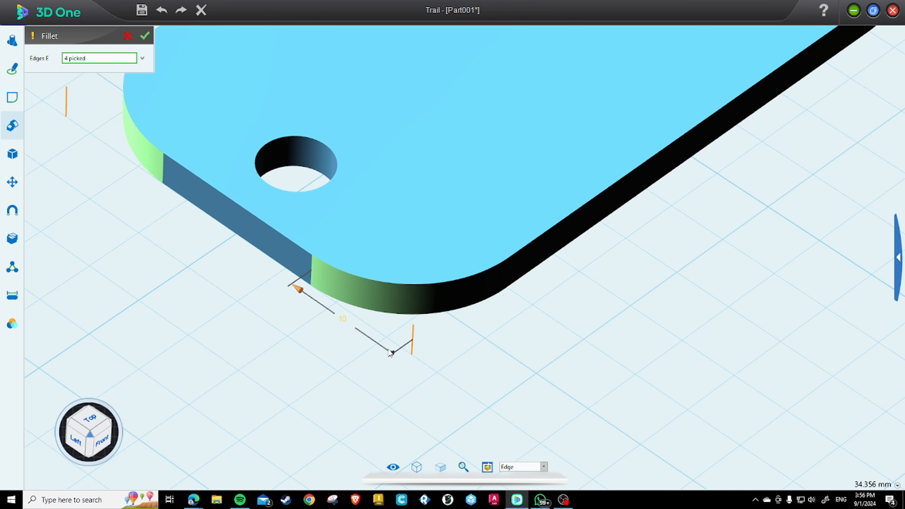
pyautogui.scroll(-5, 490, 288)
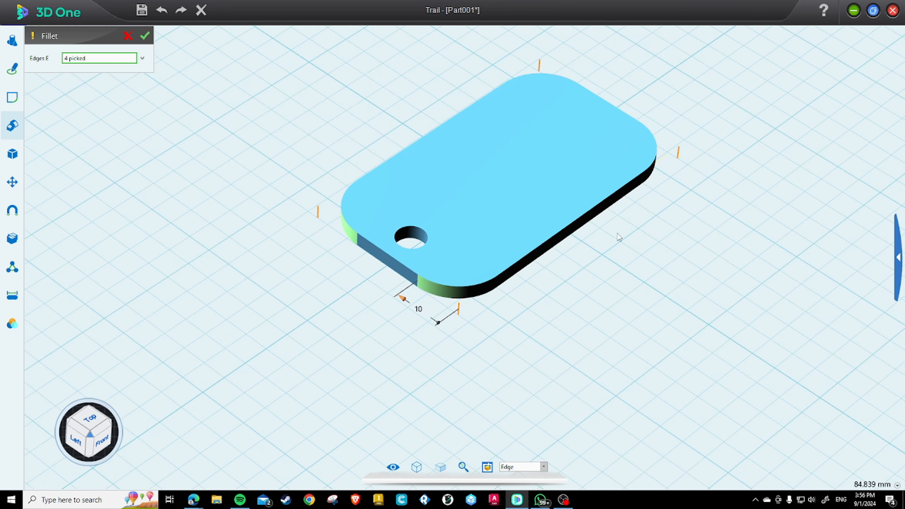
pyautogui.moveTo(556, 305); pyautogui.dragTo(550, 310, button='middle')
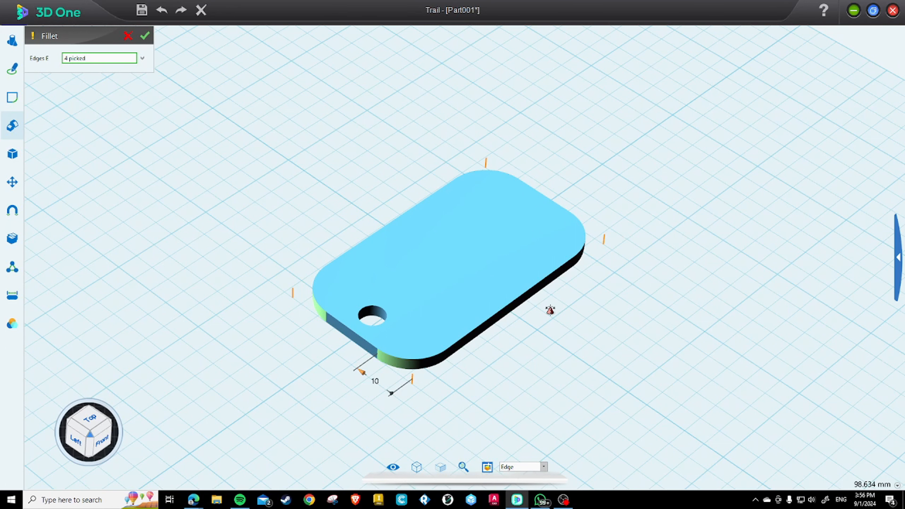
pyautogui.scroll(3, 408, 353)
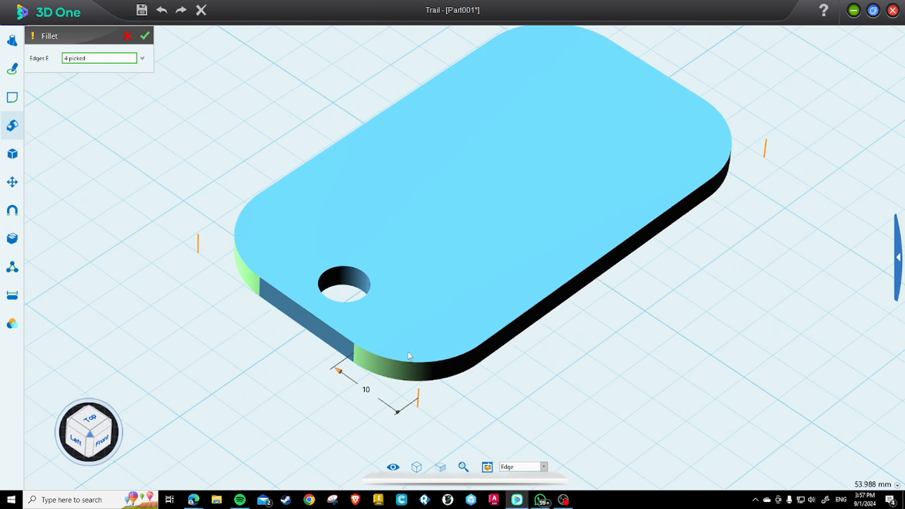
# Set the fillet radius of the four corners to 5
pyautogui.click(368, 391)
pyautogui.write('5')
pyautogui.press('Return')
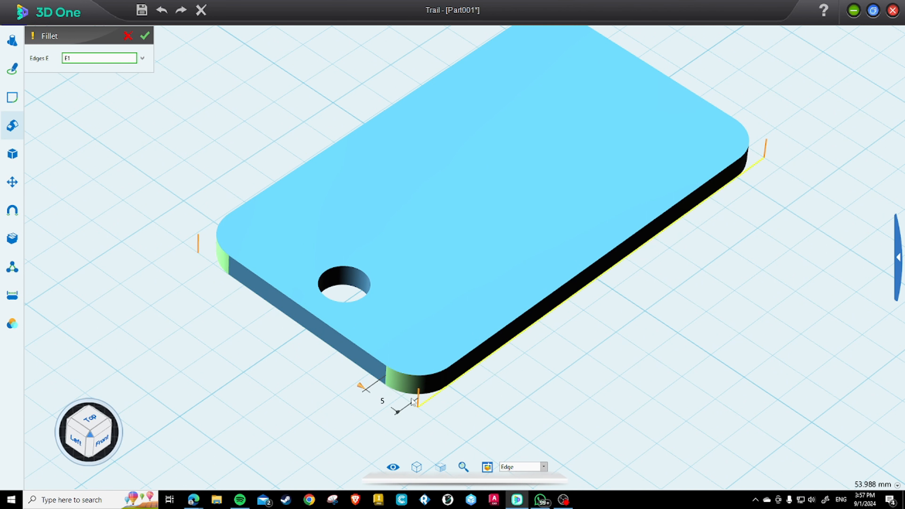
# Apply the radius 5 fillet to the block's four corners and view the result from the top
pyautogui.click(146, 37)
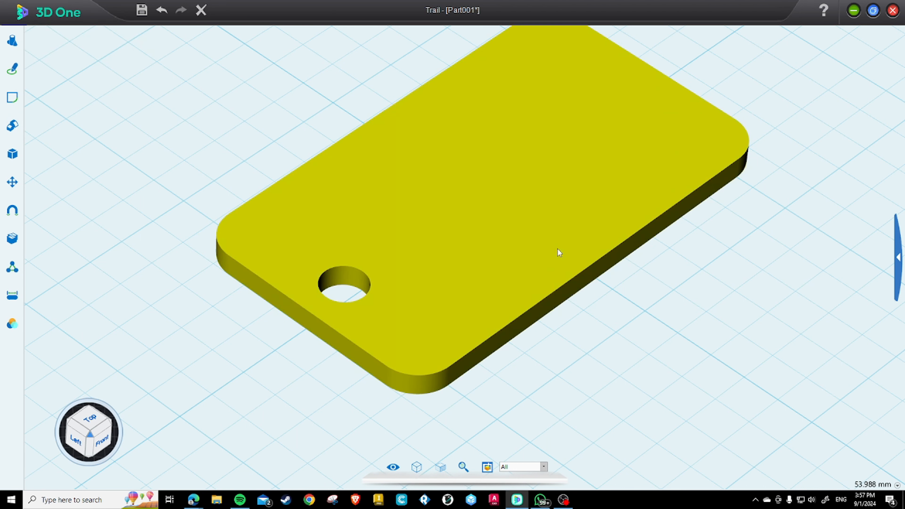
pyautogui.click(91, 421)
pyautogui.scroll(5, 495, 225)
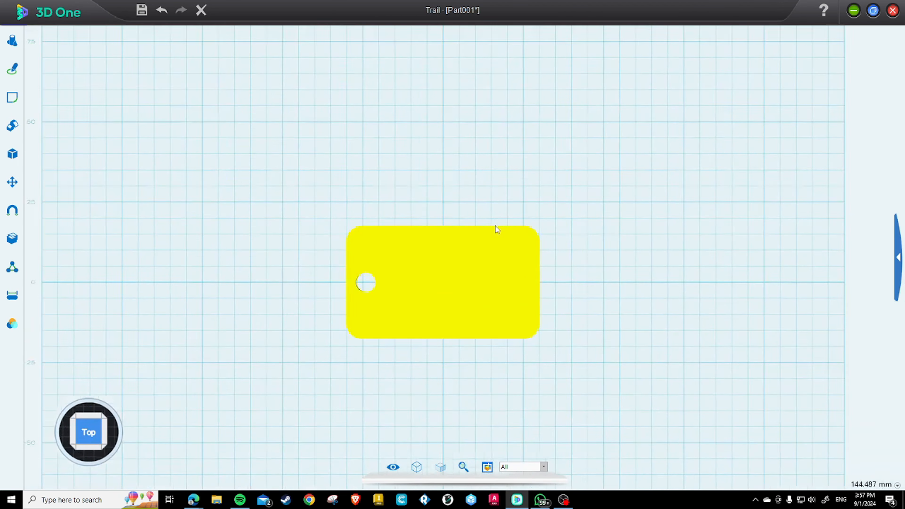
pyautogui.scroll(2, 492, 336)
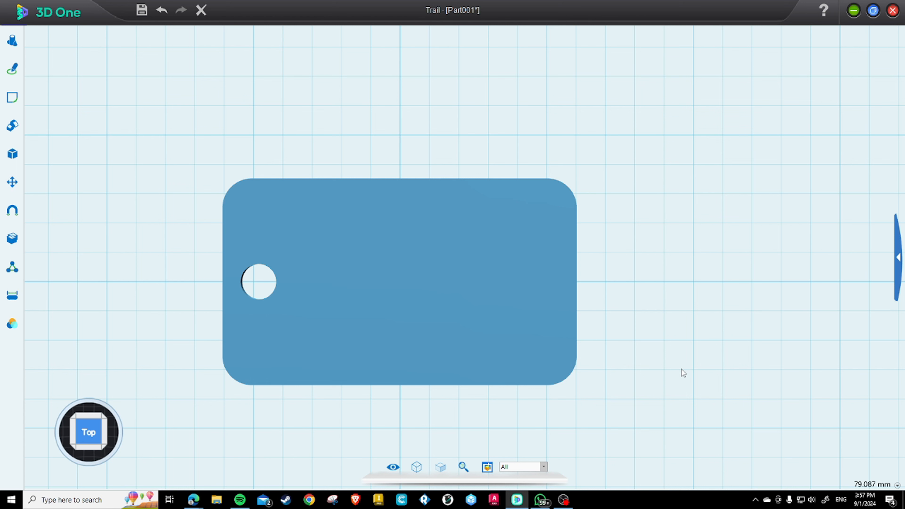
# Undo the fillet that rounded all four corners of the block at once
pyautogui.click(264, 339)
pyautogui.moveTo(508, 420); pyautogui.dragTo(497, 378, button='right')
pyautogui.hotkey('ctrl', 'z')
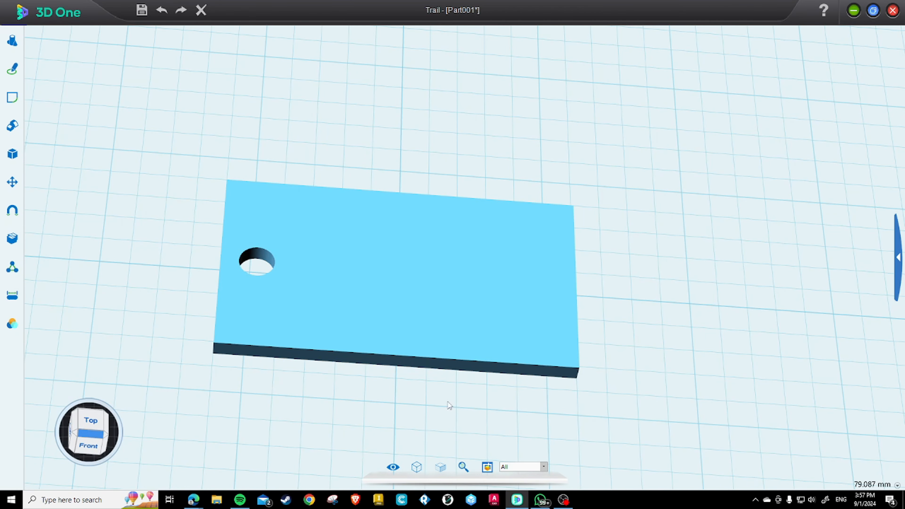
pyautogui.click(440, 465)
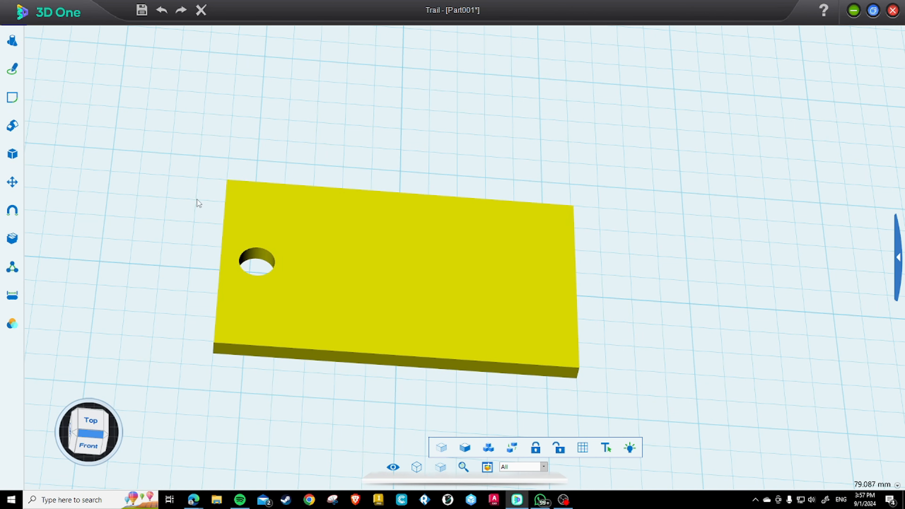
# Fillet only the front-left vertical corner edge, near the hole, with radius 5
pyautogui.moveTo(19, 134)
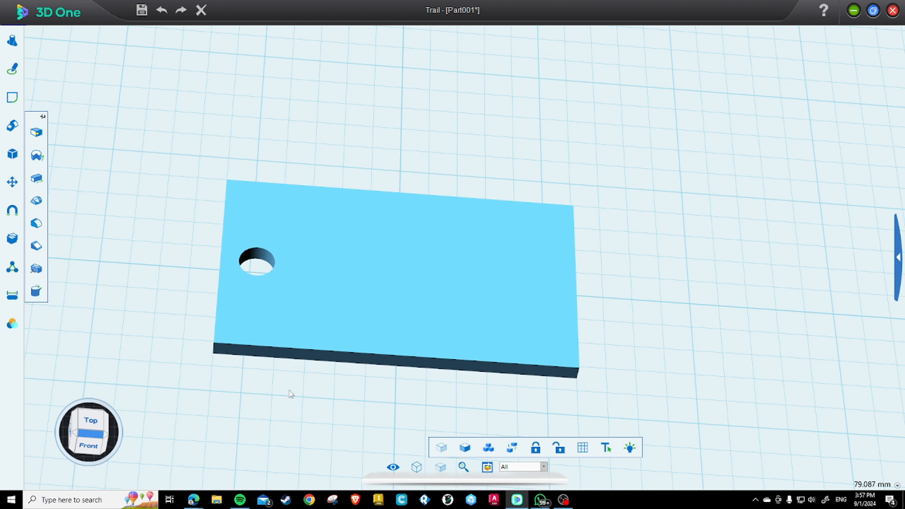
pyautogui.moveTo(8, 151)
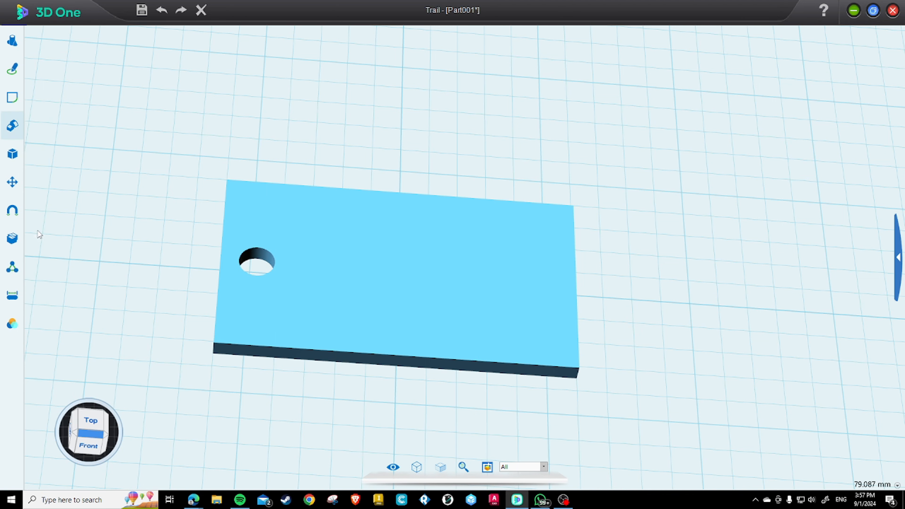
pyautogui.moveTo(323, 380); pyautogui.dragTo(416, 378, button='right')
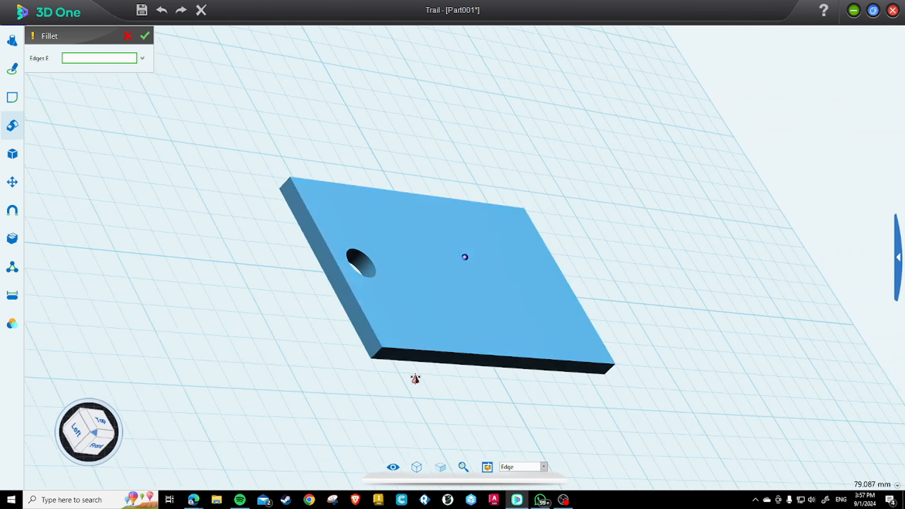
pyautogui.scroll(5, 389, 376)
pyautogui.click(357, 330)
pyautogui.moveTo(358, 329); pyautogui.dragTo(509, 341, button='right')
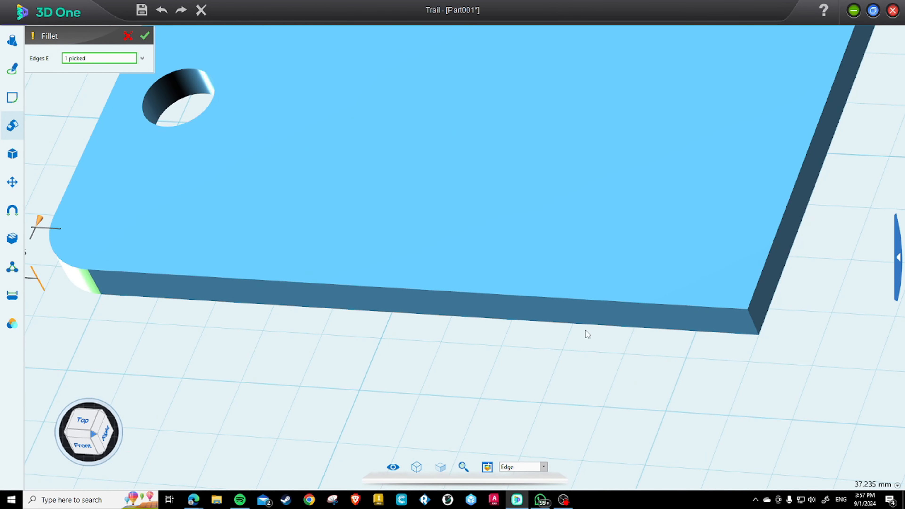
pyautogui.moveTo(415, 343); pyautogui.dragTo(536, 334, button='right')
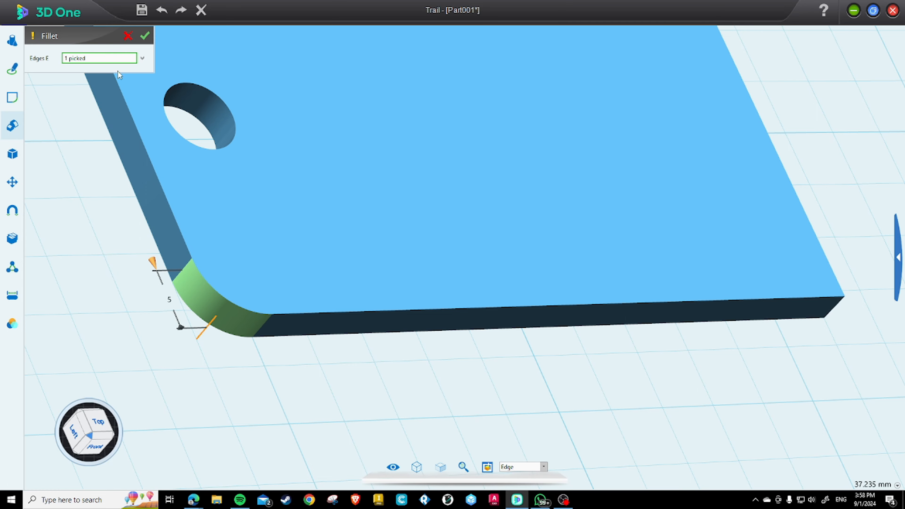
pyautogui.click(144, 36)
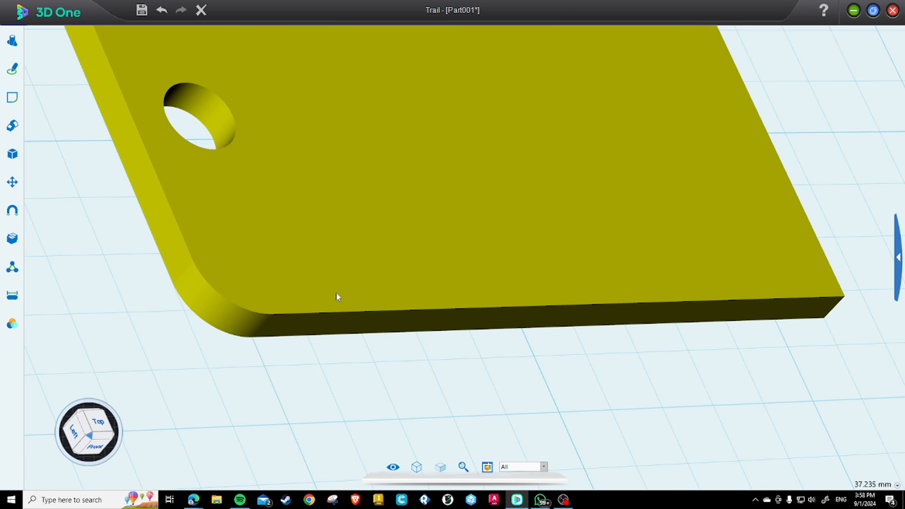
# Fillet the block's front-right vertical corner edge with radius 5 as a separate operation
pyautogui.moveTo(336, 296); pyautogui.dragTo(506, 360, button='right')
pyautogui.moveTo(12, 125)
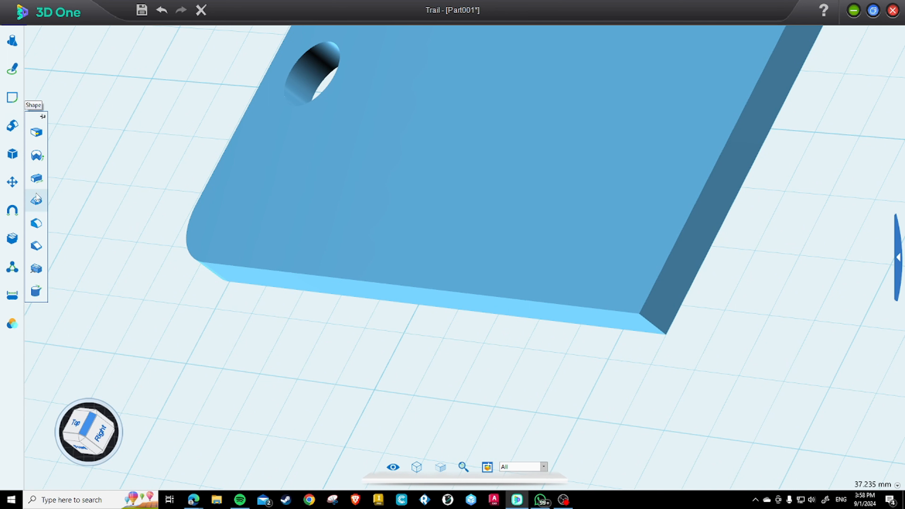
pyautogui.click(36, 198)
pyautogui.click(649, 322)
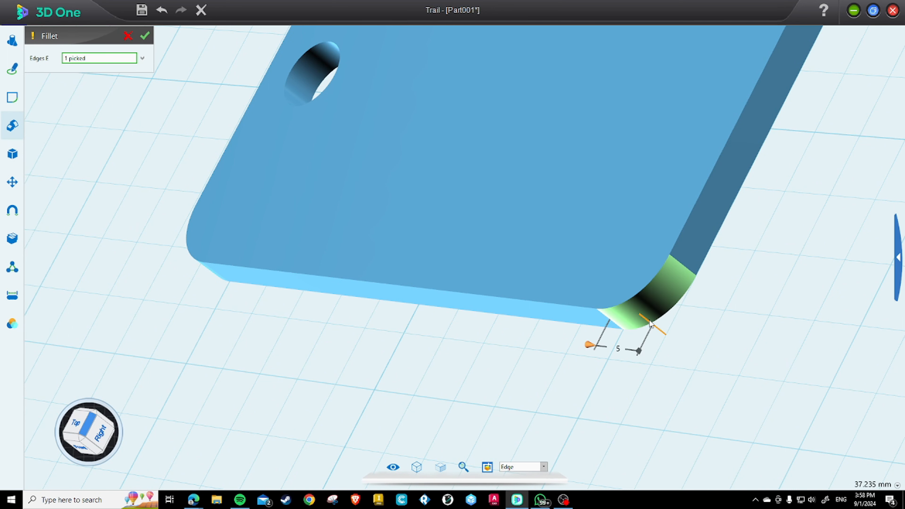
pyautogui.click(145, 35)
pyautogui.scroll(-3, 491, 253)
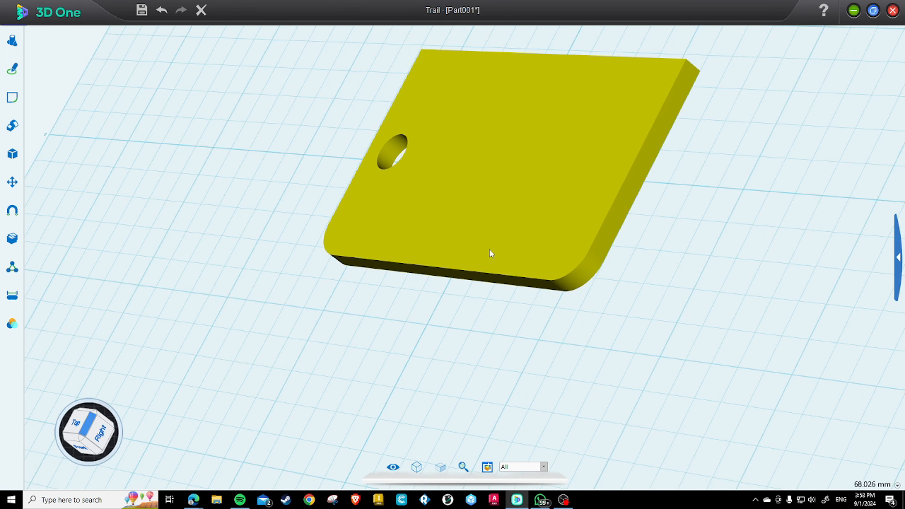
# Fillet the back-right vertical corner edge, at the end away from the hole, with radius 5
pyautogui.moveTo(490, 253); pyautogui.dragTo(626, 249, button='right')
pyautogui.scroll(5, 680, 250)
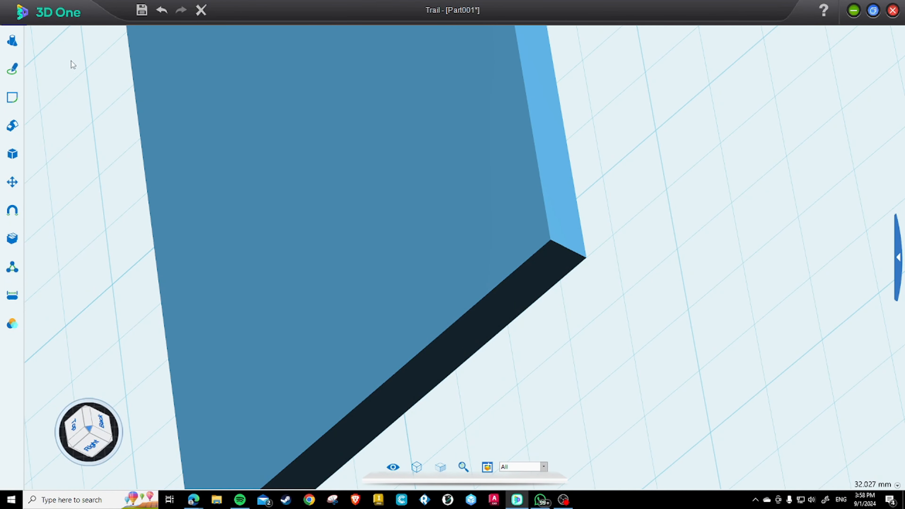
pyautogui.moveTo(12, 125)
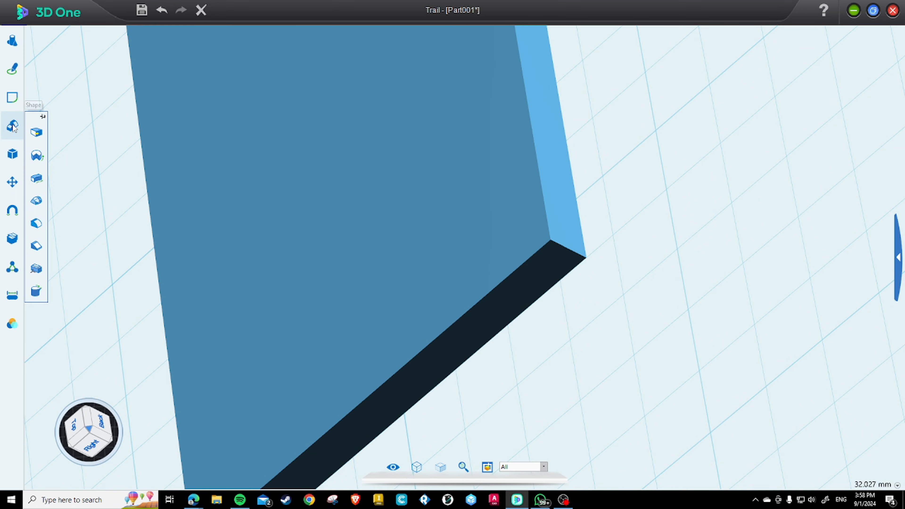
pyautogui.click(36, 222)
pyautogui.click(564, 248)
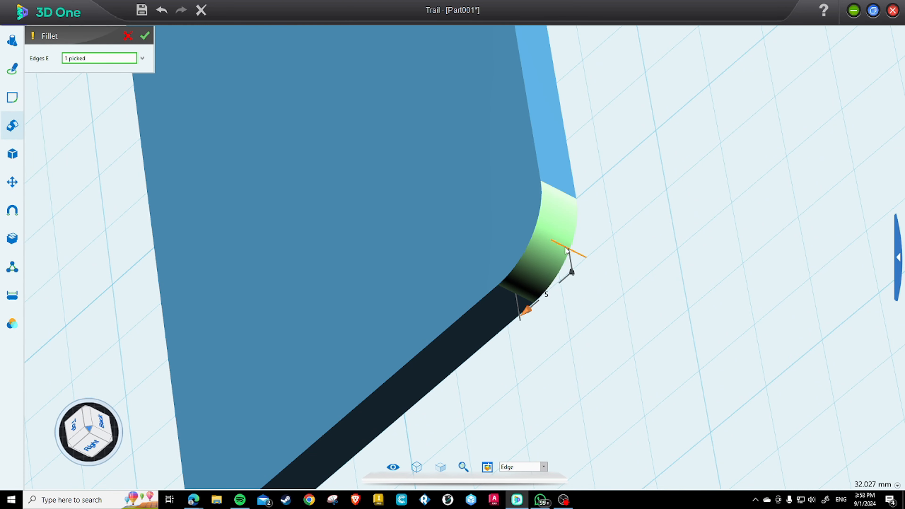
pyautogui.click(145, 35)
pyautogui.scroll(-4, 219, 207)
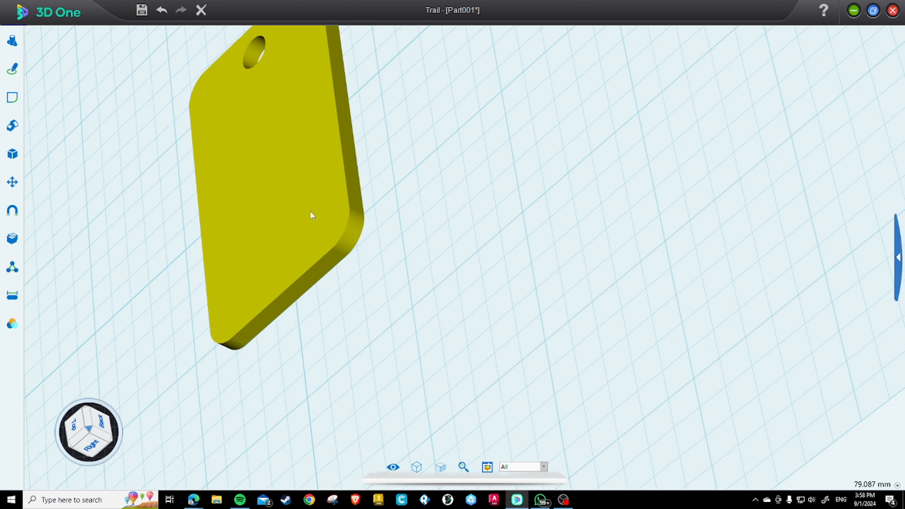
# Fillet the last sharp vertical corner edge, at the back beside the hole, with radius 5
pyautogui.moveTo(311, 215); pyautogui.dragTo(256, 250, button='right')
pyautogui.moveTo(256, 249); pyautogui.dragTo(472, 360, button='middle')
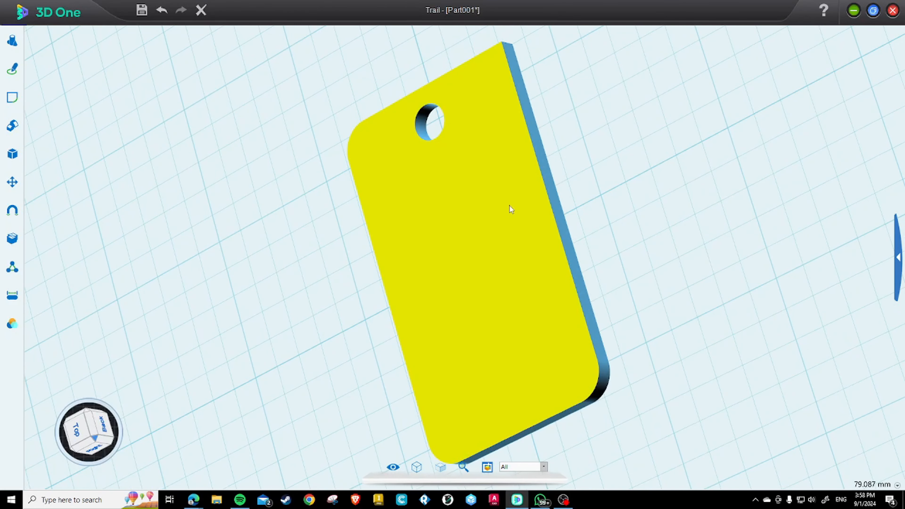
pyautogui.moveTo(512, 210); pyautogui.dragTo(547, 258, button='right')
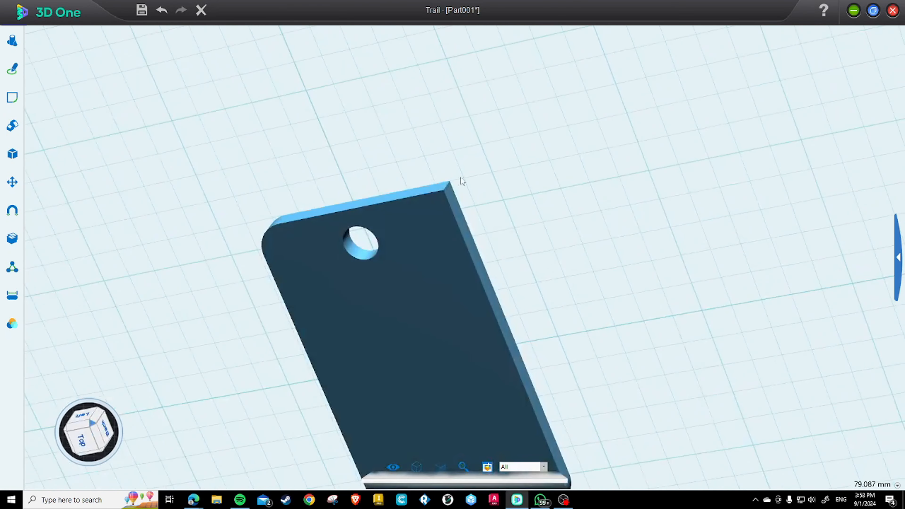
pyautogui.scroll(5, 460, 179)
pyautogui.moveTo(12, 98)
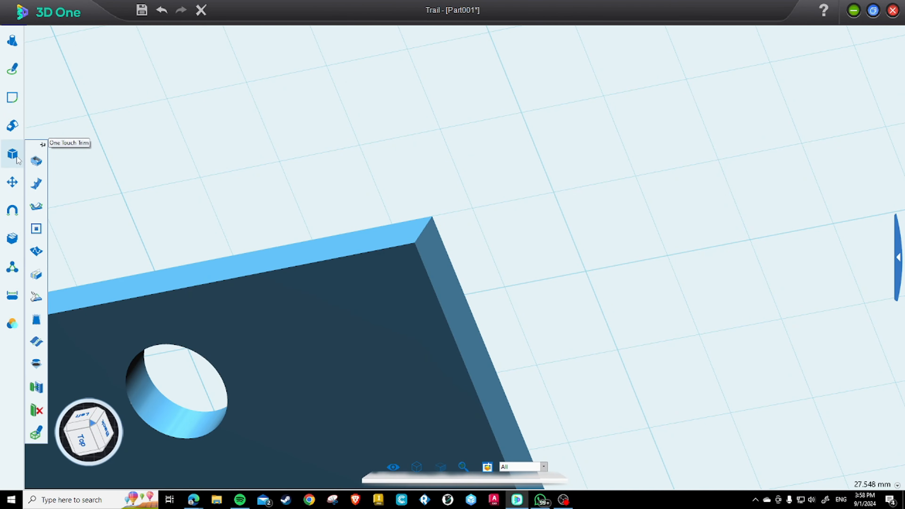
pyautogui.moveTo(13, 125)
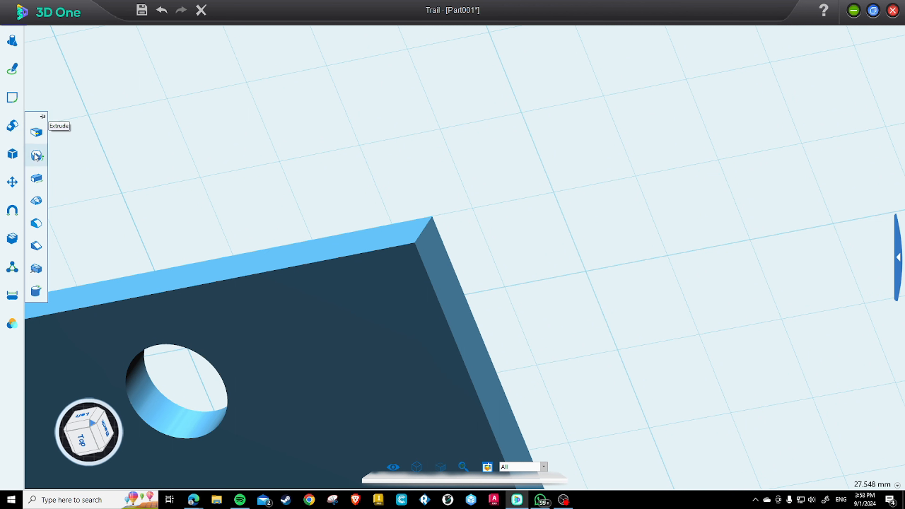
pyautogui.click(37, 222)
pyautogui.click(421, 233)
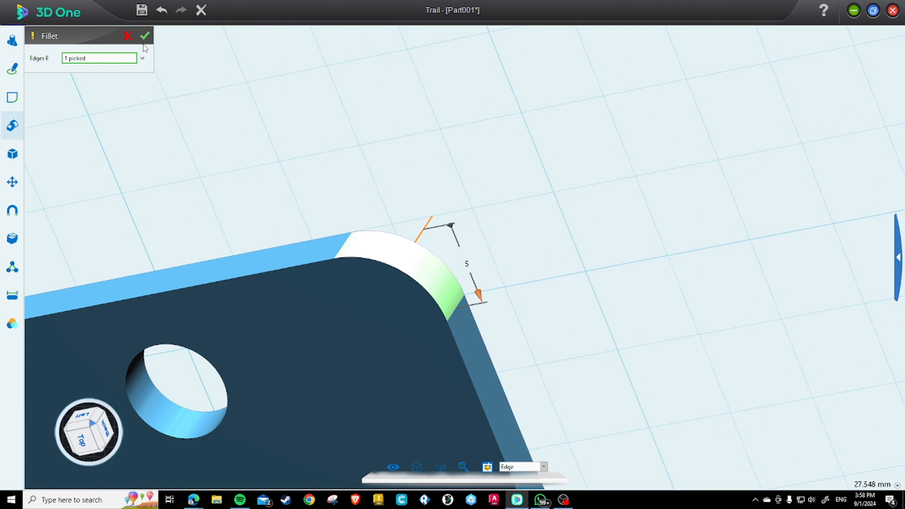
pyautogui.click(150, 36)
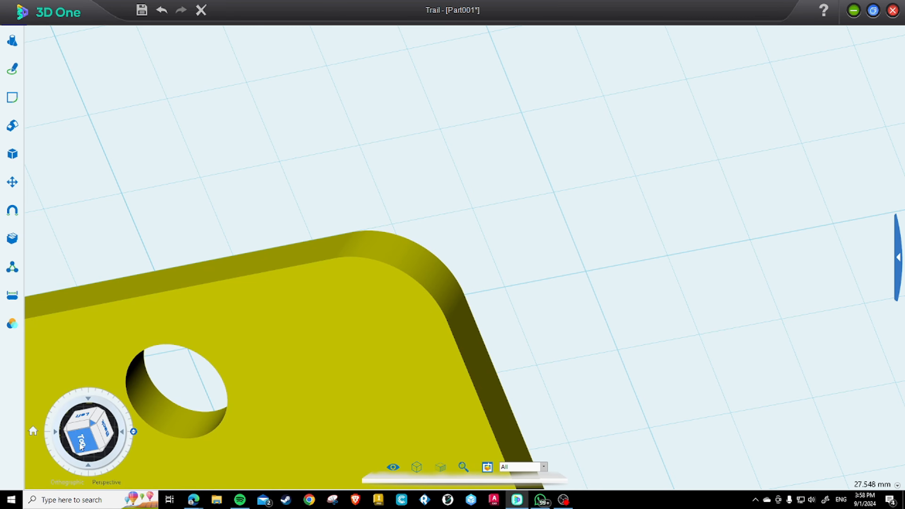
# From the top view, undo the four separate corner fillets one by one and redo all of them
pyautogui.click(85, 436)
pyautogui.scroll(6, 531, 238)
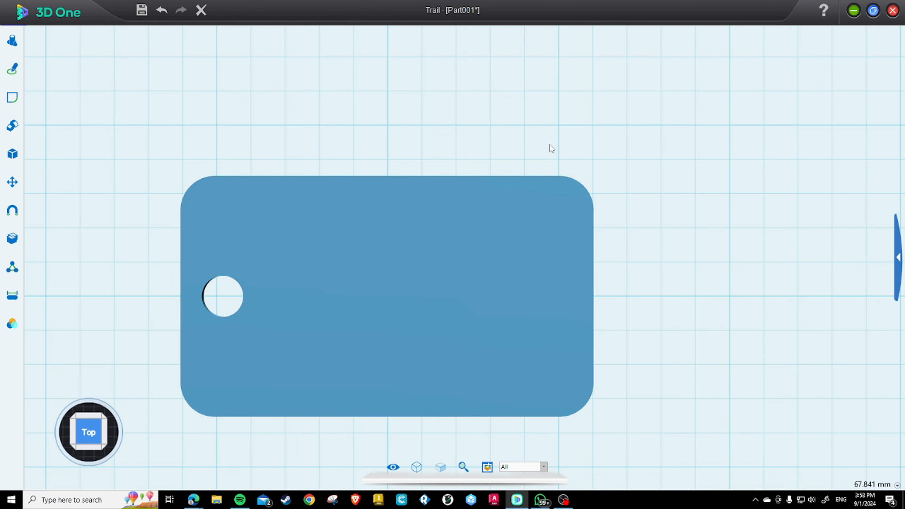
pyautogui.hotkey('ctrl', 'z')
pyautogui.hotkey('ctrl', 'z')
pyautogui.hotkey('ctrl', 'z')
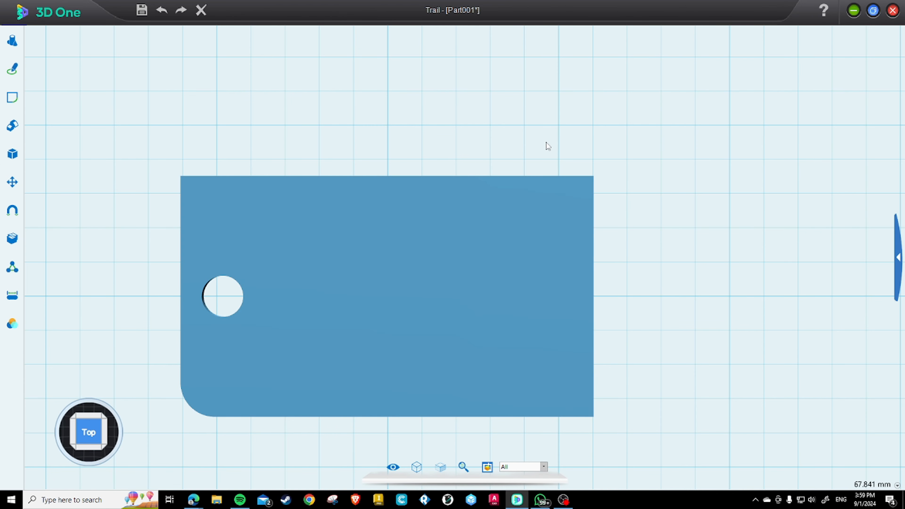
pyautogui.hotkey('ctrl', 'z')
pyautogui.click(182, 11)
pyautogui.click(182, 10)
pyautogui.click(182, 10)
pyautogui.click(181, 11)
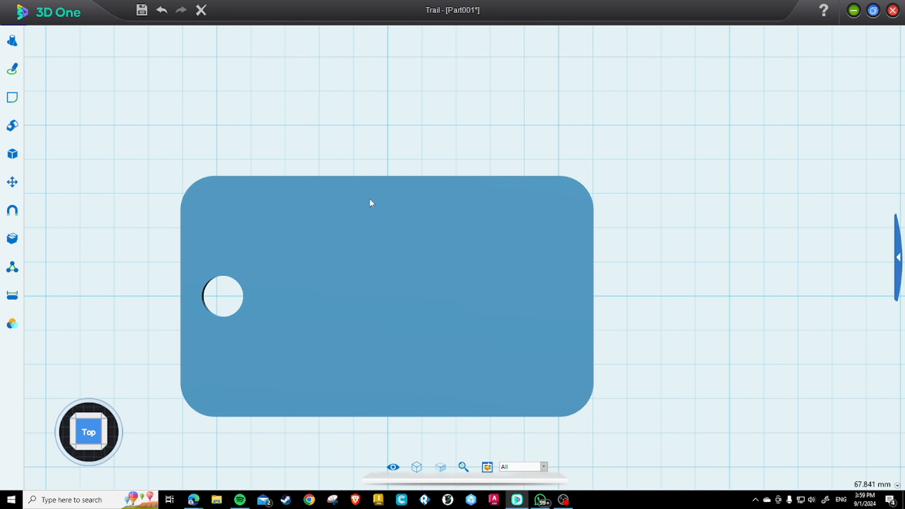
# Select the whole block for recolouring and preview it in yellow, white and green
pyautogui.moveTo(485, 337); pyautogui.dragTo(552, 291, button='middle')
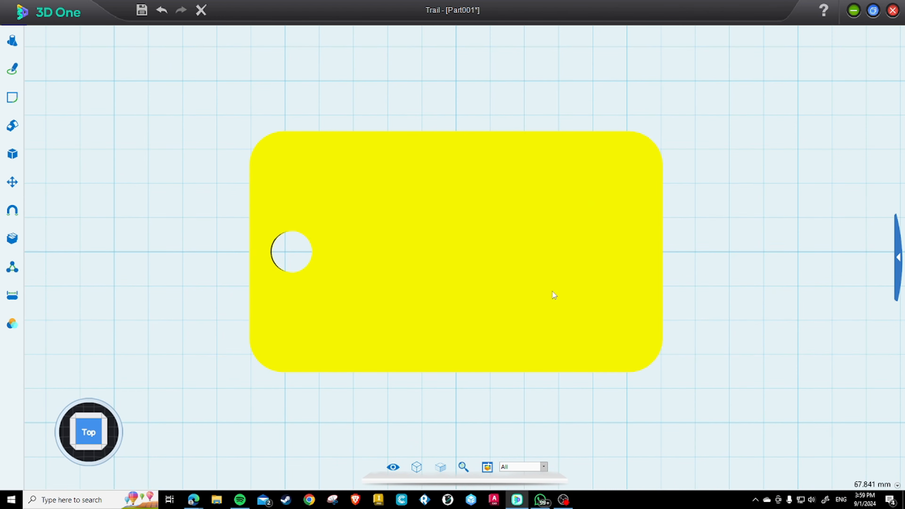
pyautogui.moveTo(510, 323); pyautogui.dragTo(434, 339, button='middle')
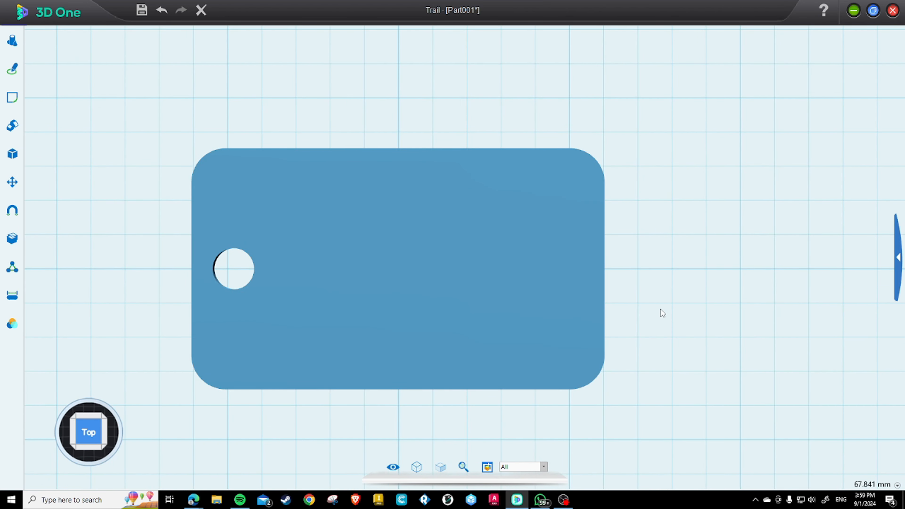
pyautogui.moveTo(460, 293); pyautogui.dragTo(512, 287, button='middle')
pyautogui.moveTo(513, 294); pyautogui.dragTo(504, 243, button='right')
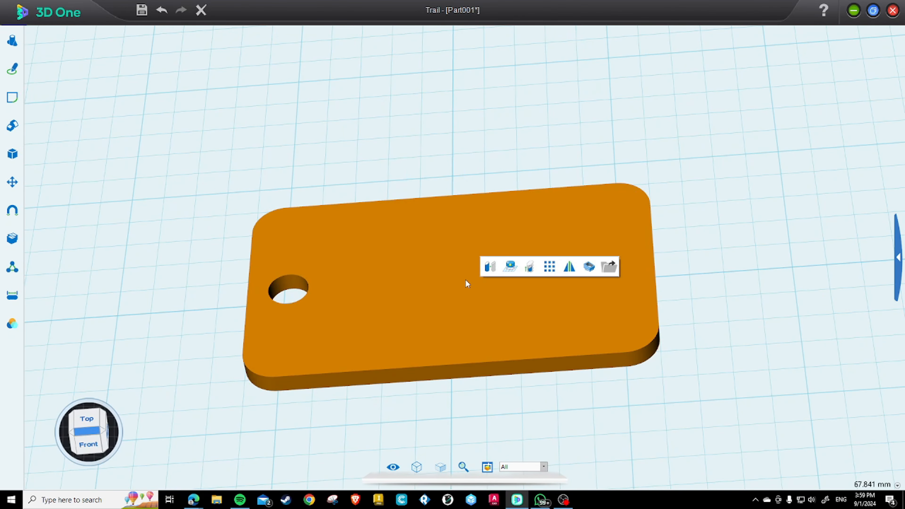
pyautogui.click(752, 277)
pyautogui.click(566, 293)
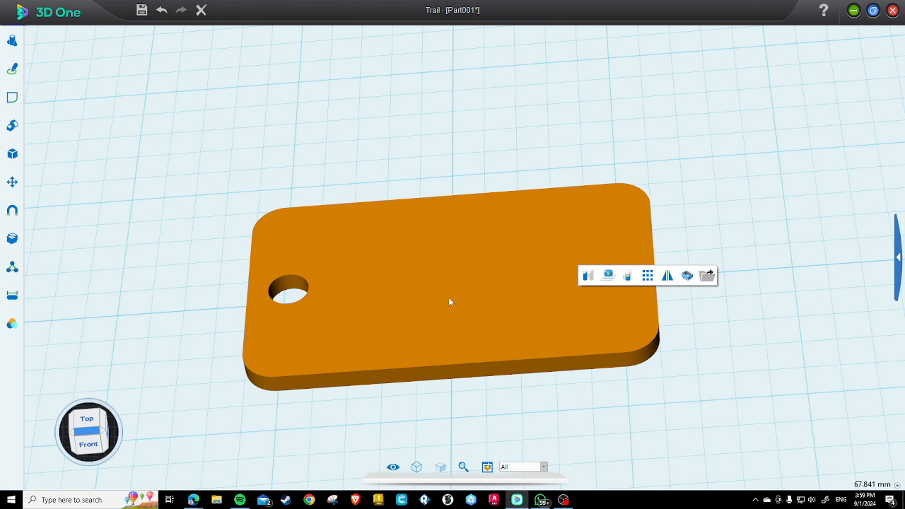
pyautogui.click(12, 325)
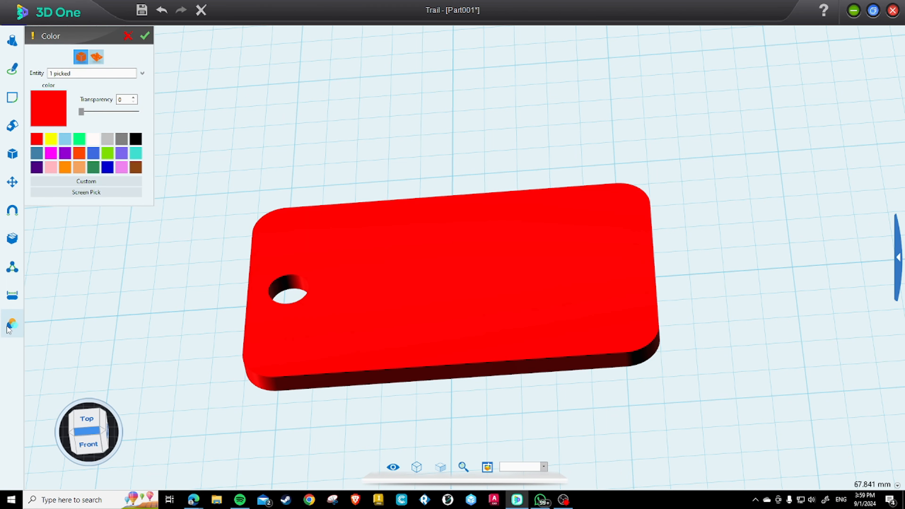
pyautogui.click(51, 141)
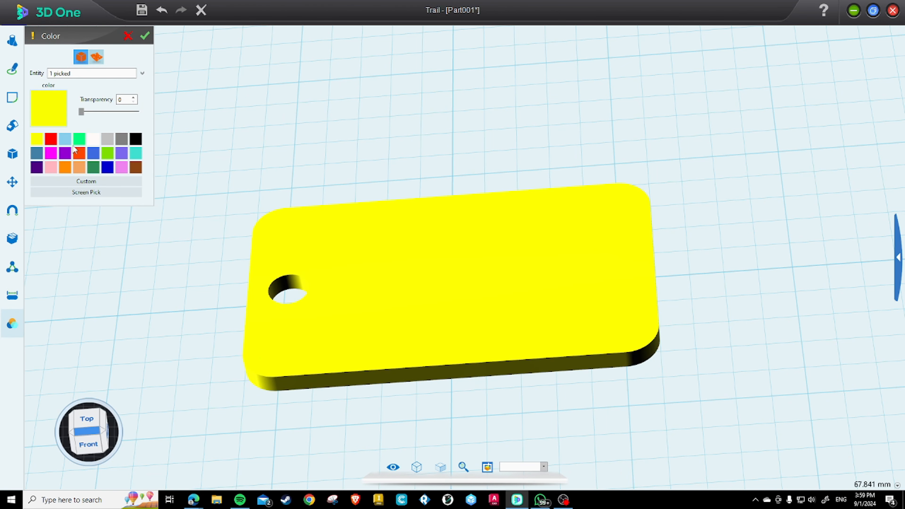
pyautogui.click(92, 142)
pyautogui.click(80, 140)
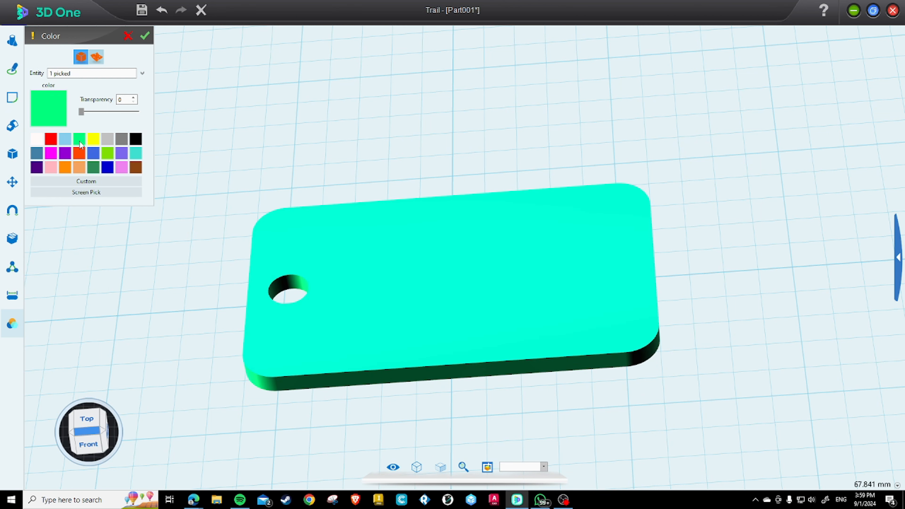
# Test the colour transparency at 100, reset it to 0 and apply dark purple to the whole block
pyautogui.click(130, 112)
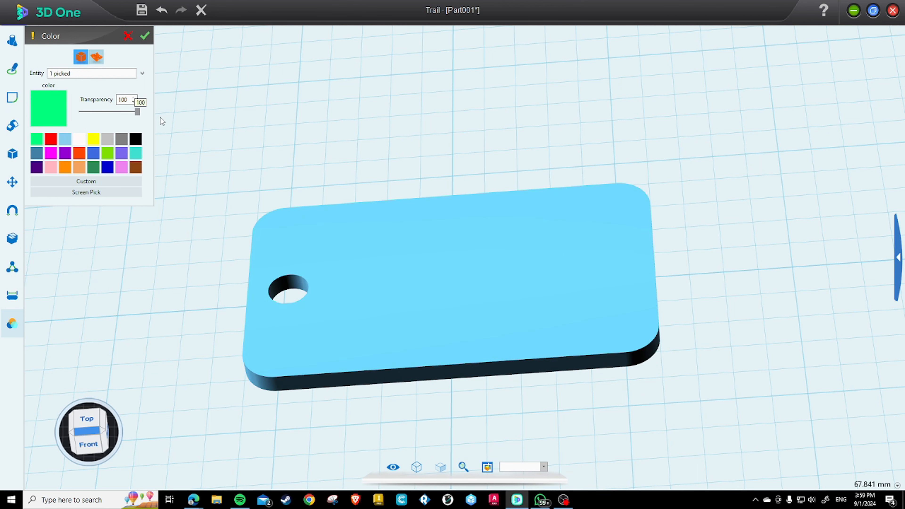
pyautogui.click(133, 102)
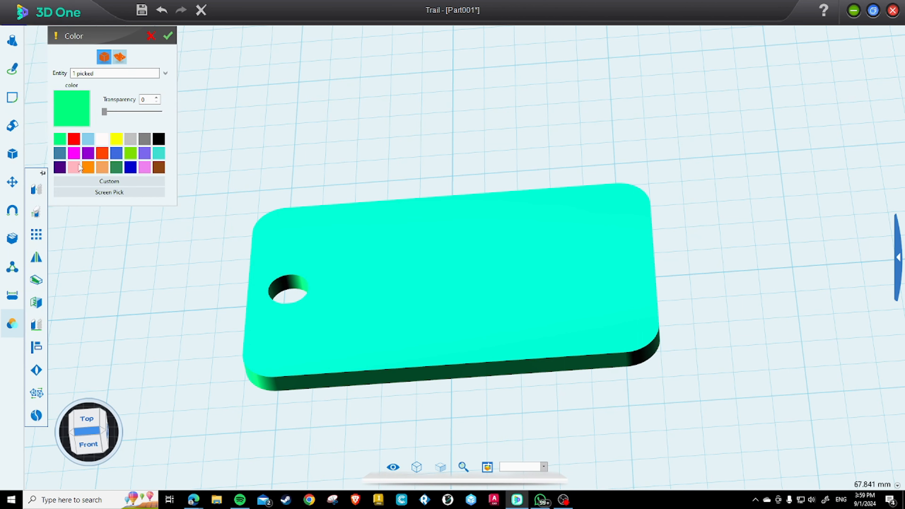
pyautogui.click(60, 167)
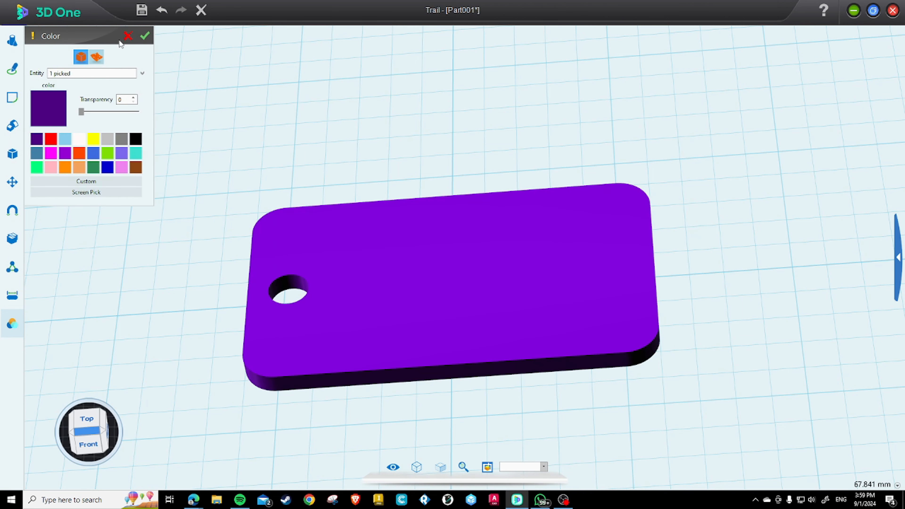
pyautogui.click(145, 36)
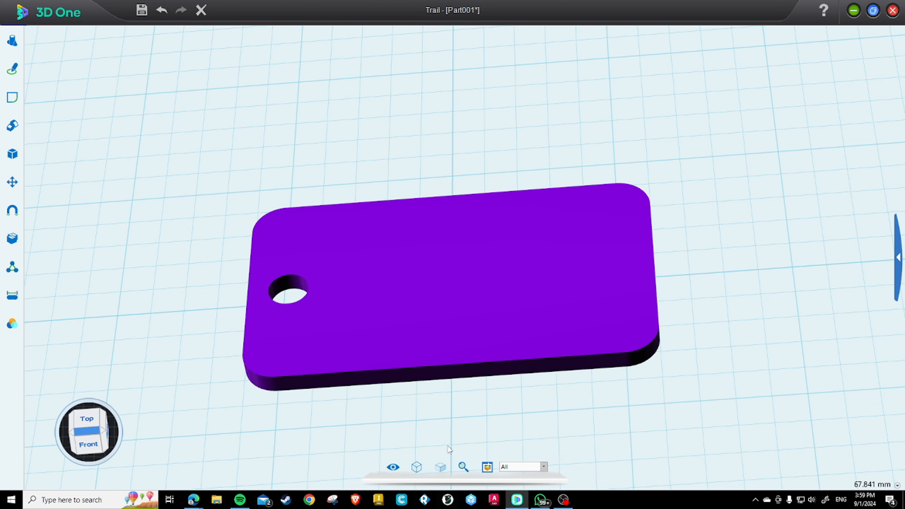
# Start a ready-sketch text on the block's top face from the top view
pyautogui.moveTo(242, 401); pyautogui.dragTo(344, 369, button='middle')
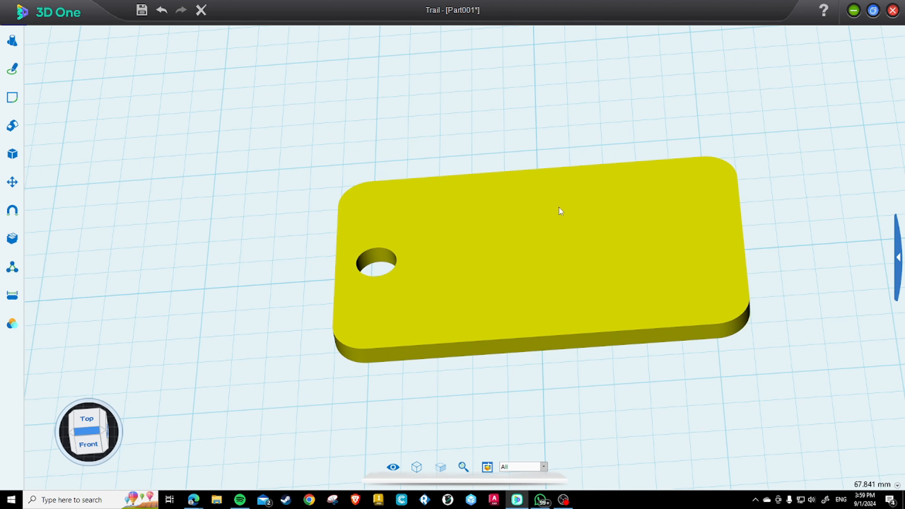
pyautogui.scroll(-3, 584, 272)
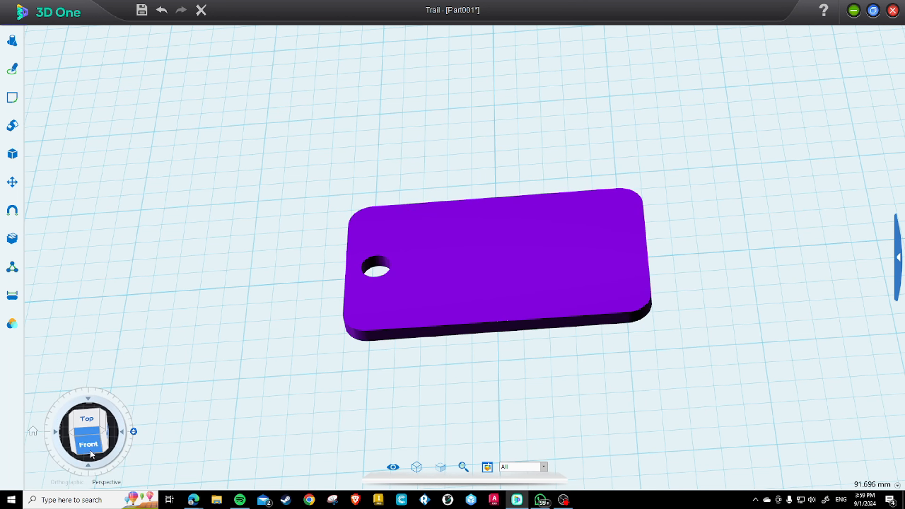
pyautogui.click(93, 418)
pyautogui.scroll(5, 496, 277)
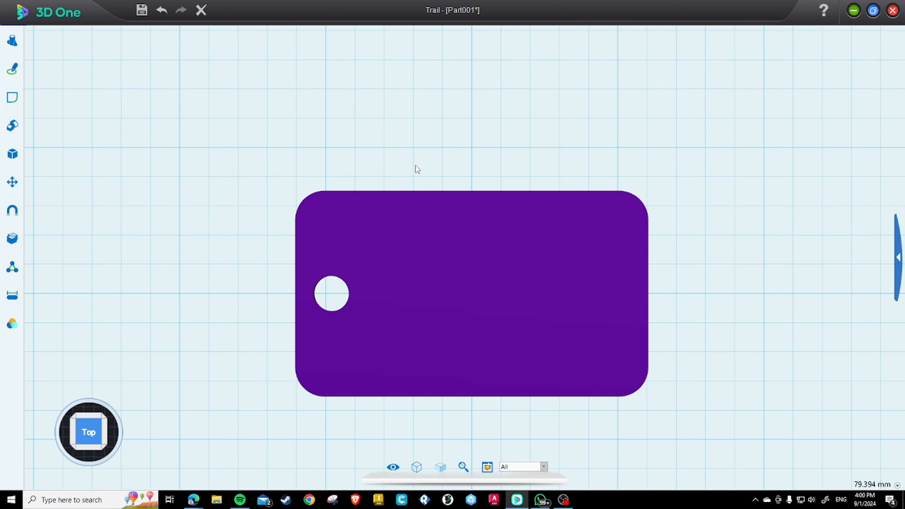
pyautogui.moveTo(19, 65)
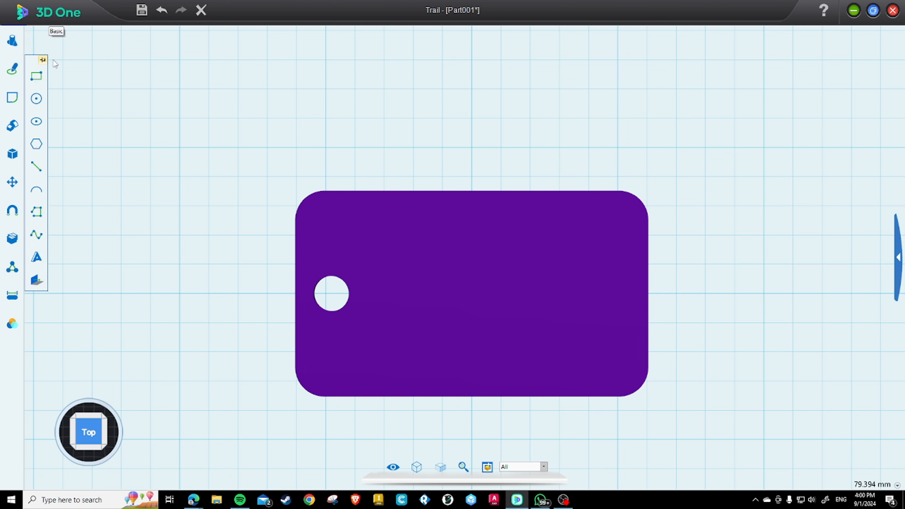
pyautogui.click(41, 260)
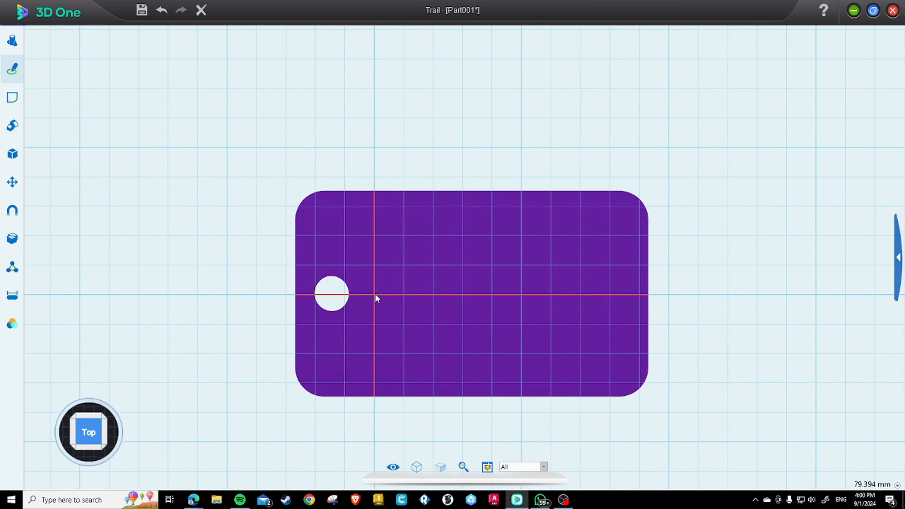
pyautogui.click(382, 290)
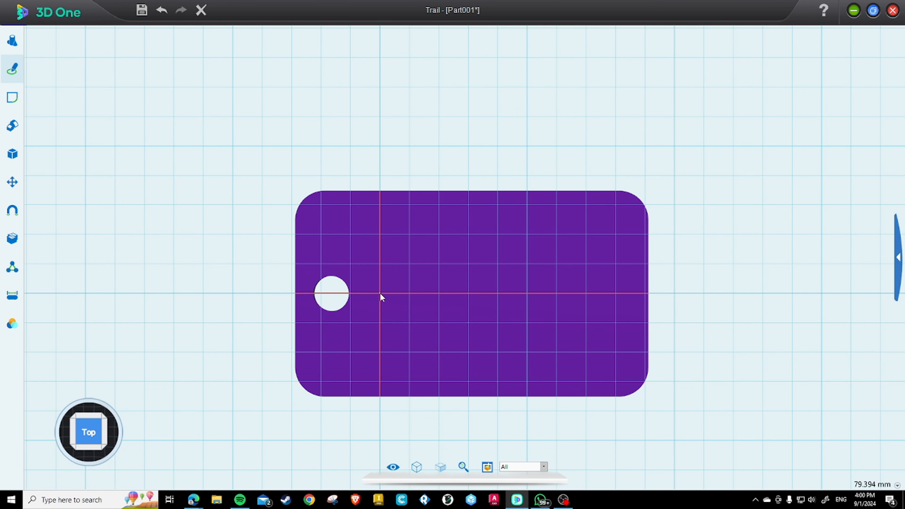
pyautogui.press('BackSpace')
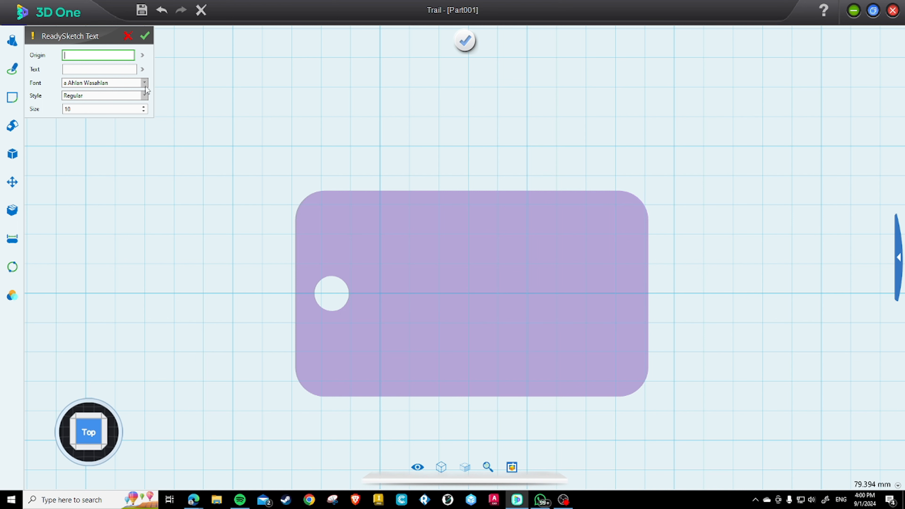
# Enter Keychain as the sketch text and choose to define its origin by an offset from a reference point
pyautogui.click(118, 68)
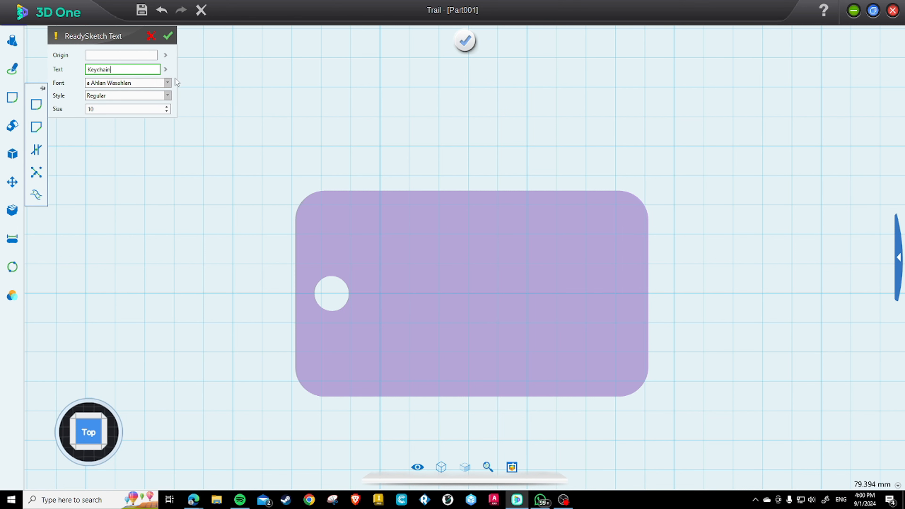
pyautogui.click(143, 56)
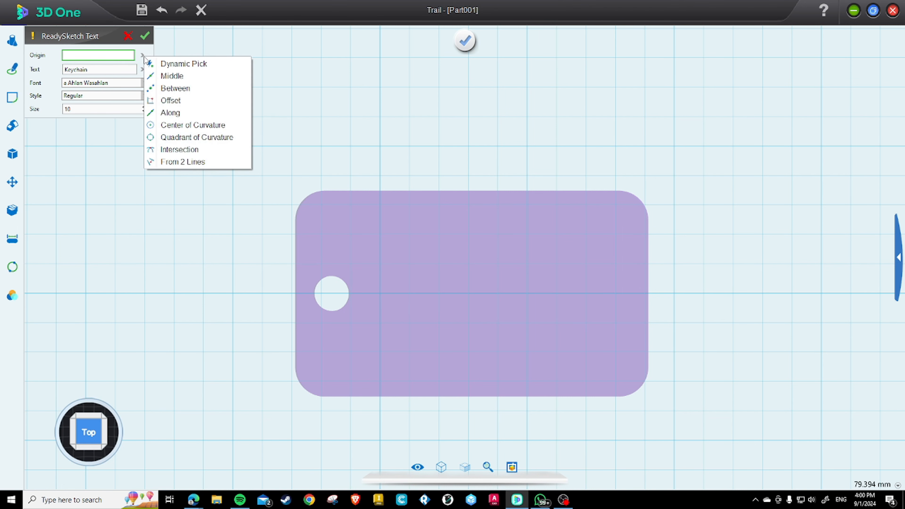
pyautogui.click(175, 101)
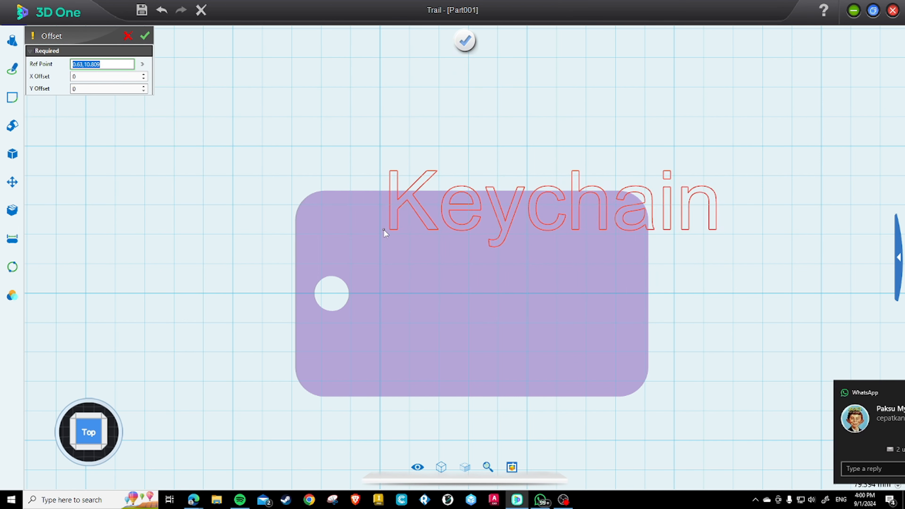
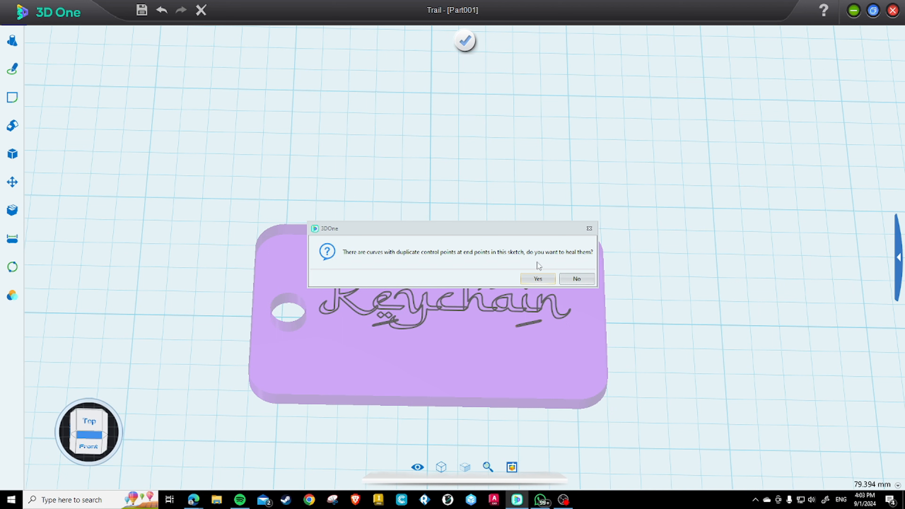
# Try healing the duplicate control points of the Keychain sketch, and finish the sketch without healing them
pyautogui.click(544, 280)
pyautogui.click(465, 41)
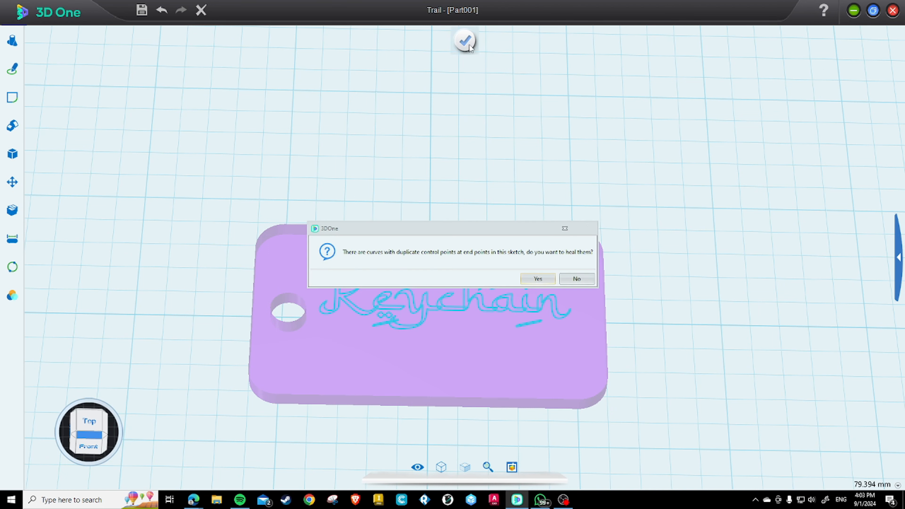
pyautogui.click(538, 278)
pyautogui.click(464, 41)
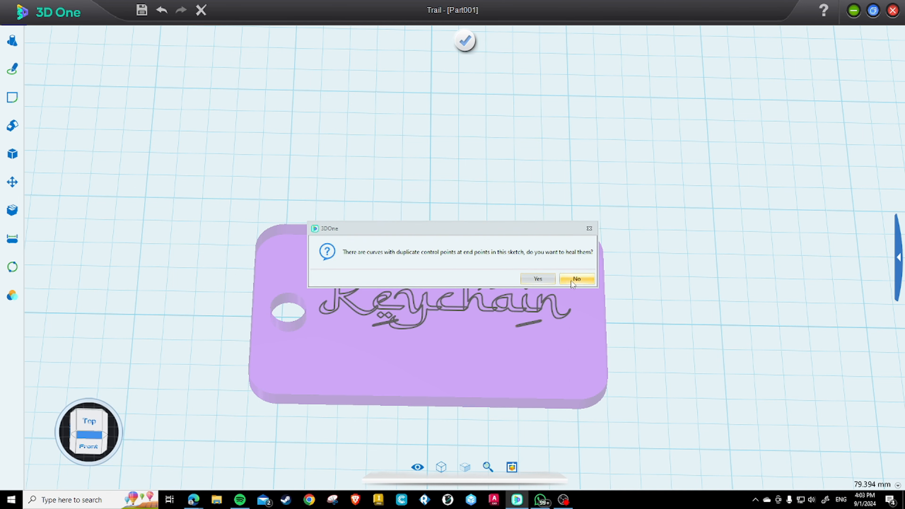
pyautogui.click(576, 278)
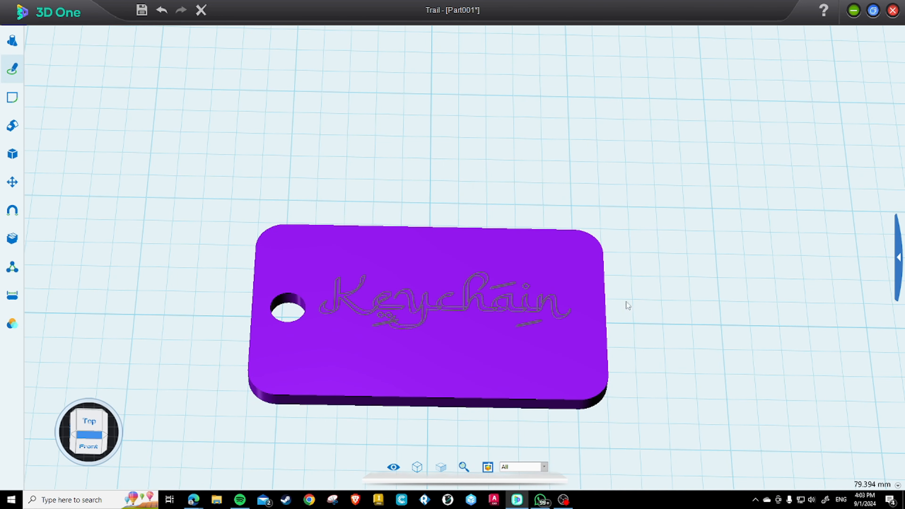
# Try to extrude the Keychain text sketch to one side from the block's top face
pyautogui.scroll(2, 624, 300)
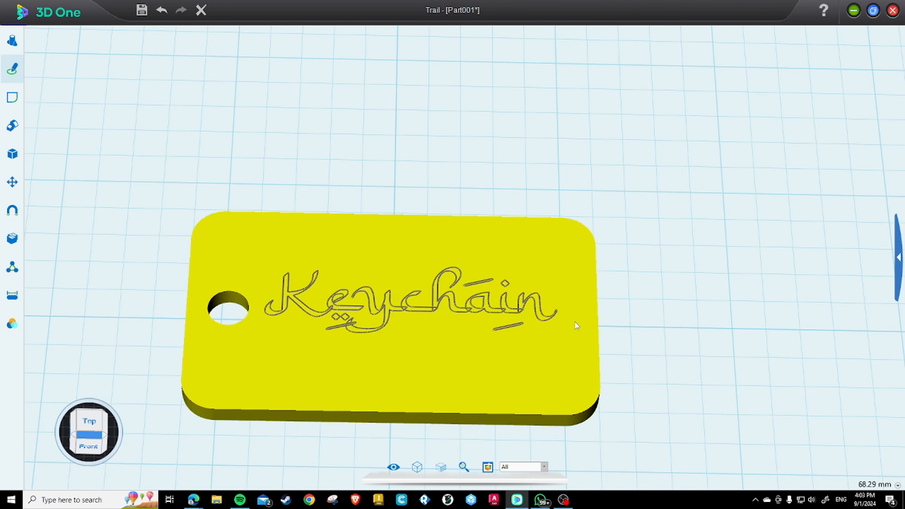
pyautogui.moveTo(613, 325); pyautogui.dragTo(731, 356, button='middle')
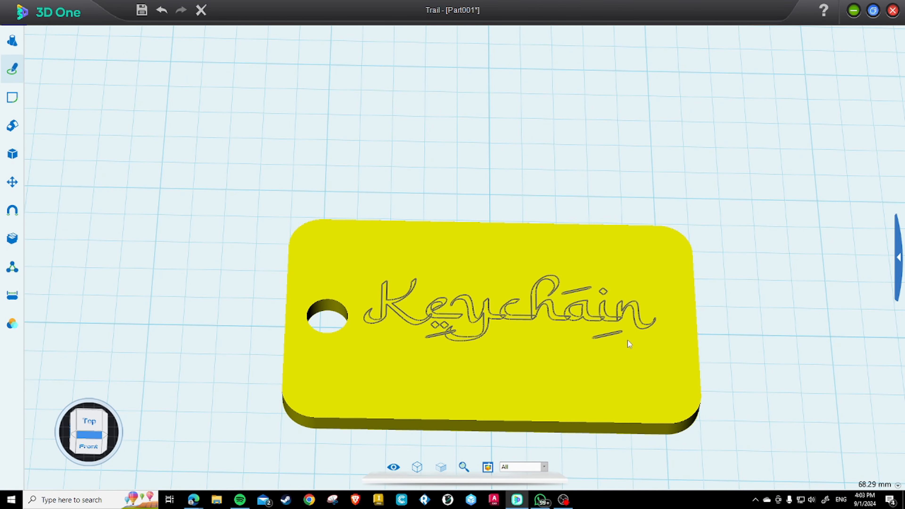
pyautogui.click(542, 313)
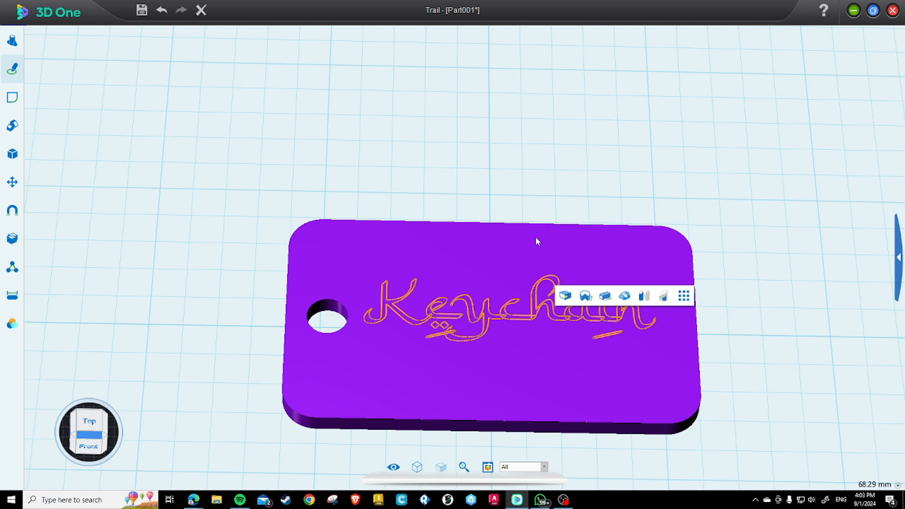
pyautogui.click(531, 320)
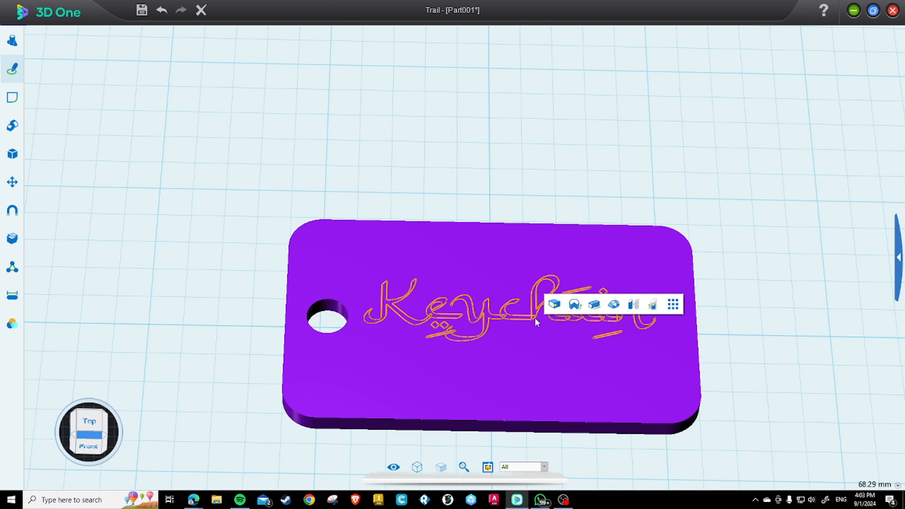
pyautogui.click(553, 305)
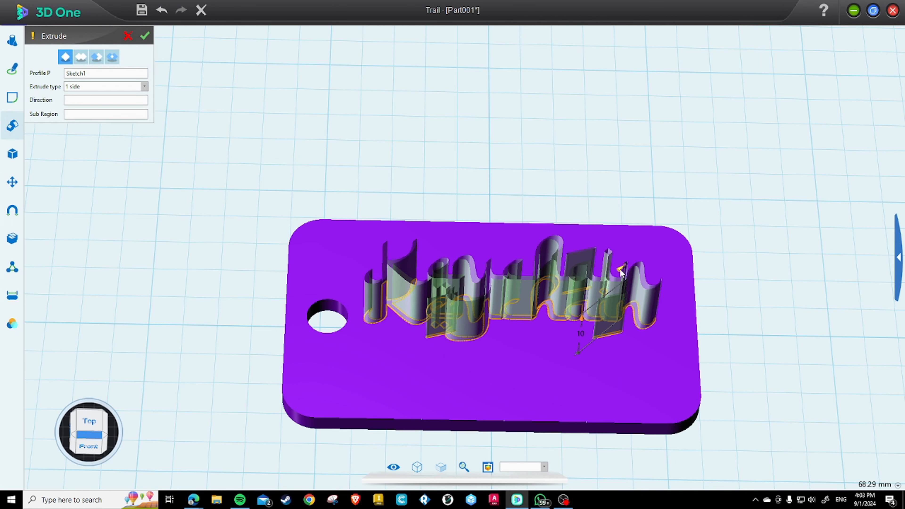
pyautogui.moveTo(620, 272); pyautogui.dragTo(622, 281)
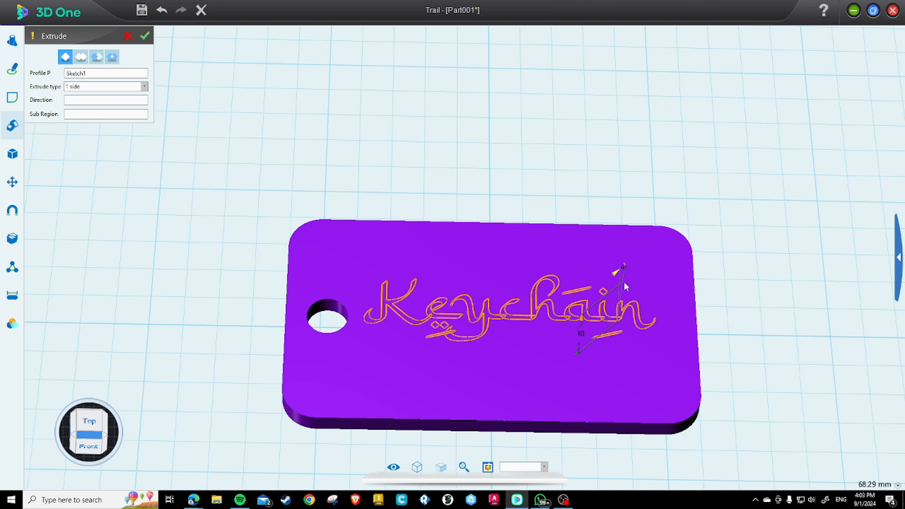
pyautogui.press('Return')
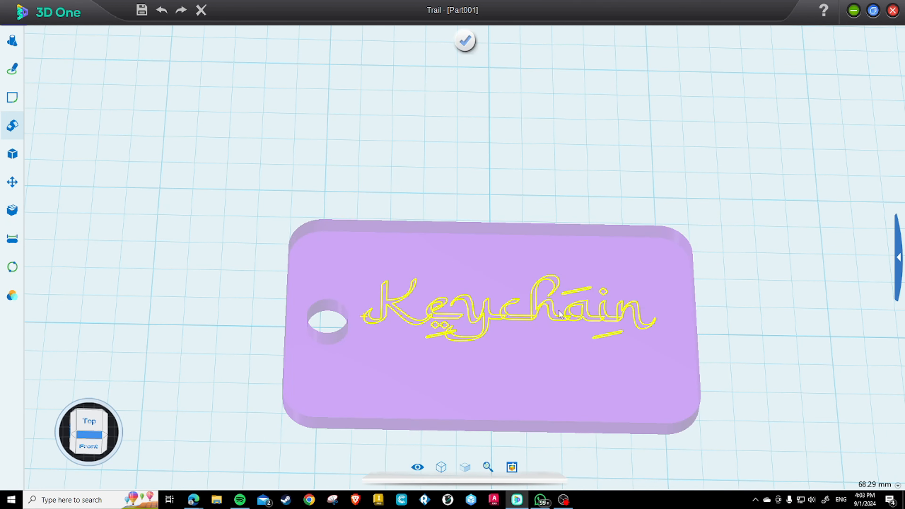
# Open the Keychain text for editing, accept its string, font and size settings as they are, and finish the sketch
pyautogui.doubleClick(540, 314)
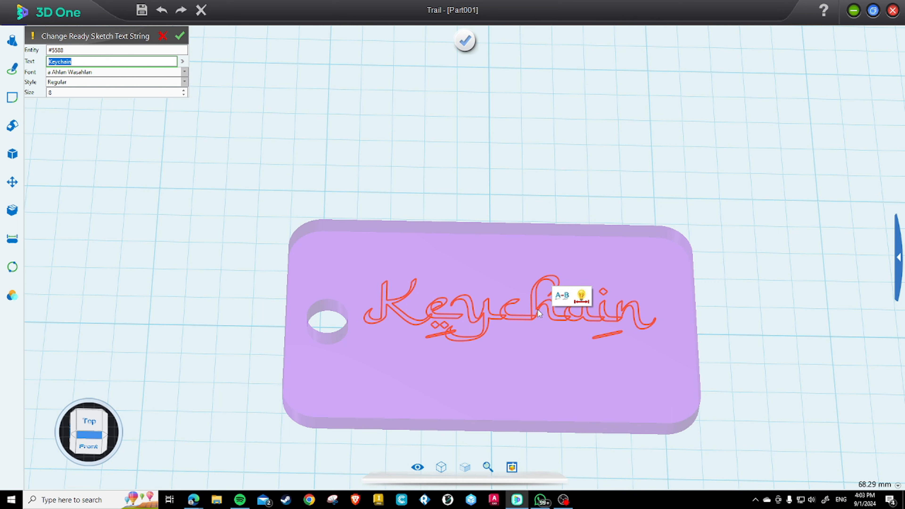
pyautogui.click(163, 36)
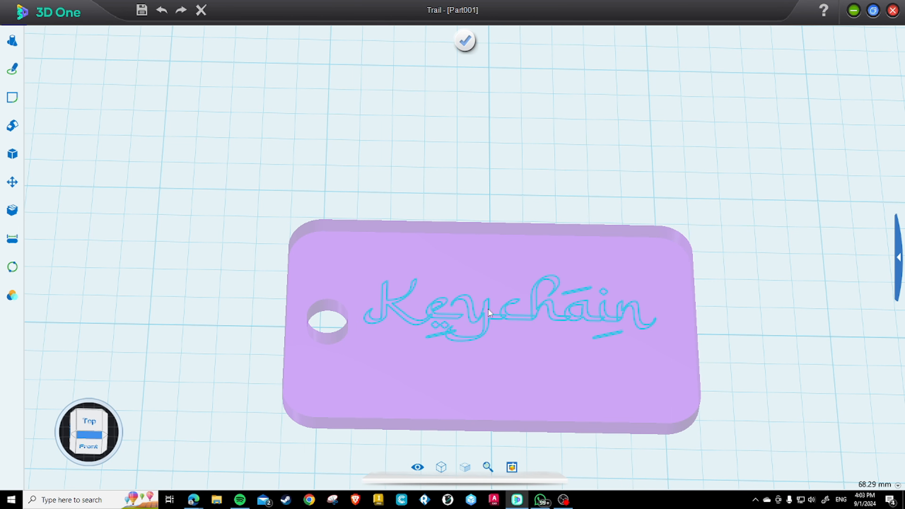
pyautogui.doubleClick(486, 332)
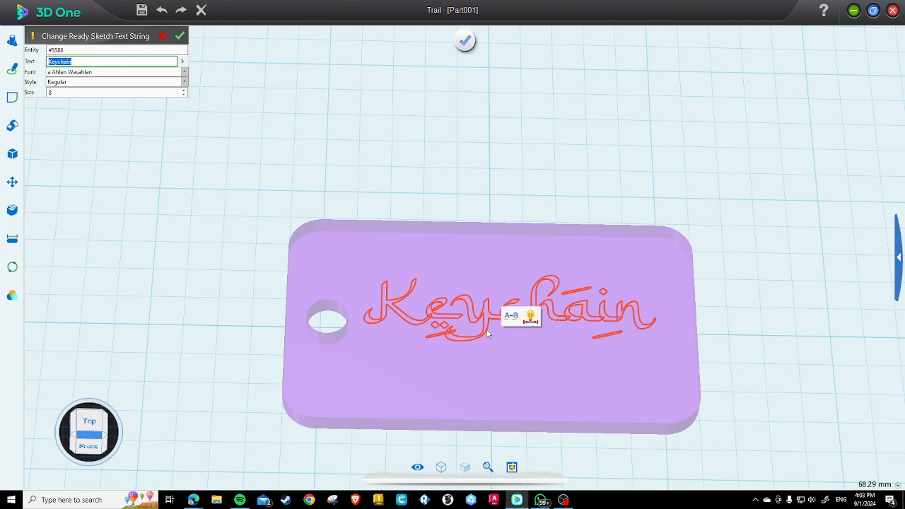
pyautogui.click(180, 35)
pyautogui.click(465, 41)
# Extrude the Keychain text sketch 2 mm to one side from the tag's top face, adding it to the tag body
pyautogui.click(586, 284)
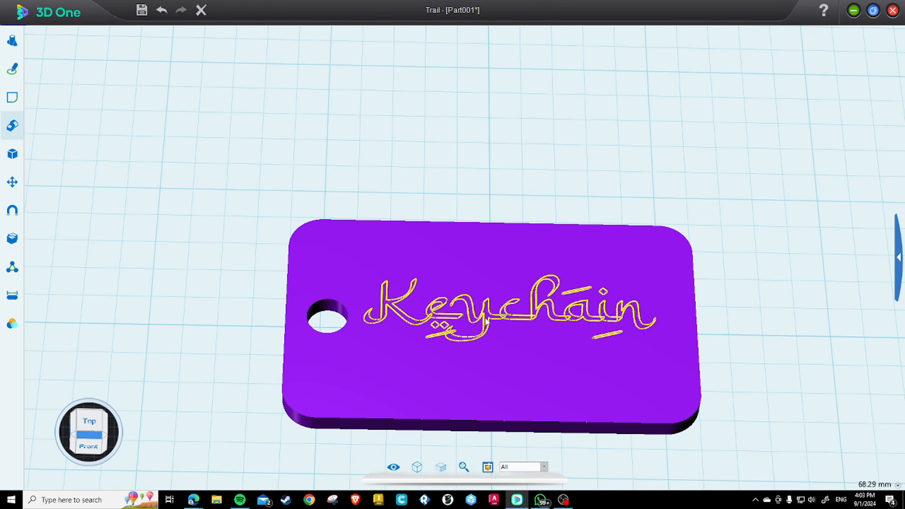
pyautogui.moveTo(495, 317)
pyautogui.click(519, 305)
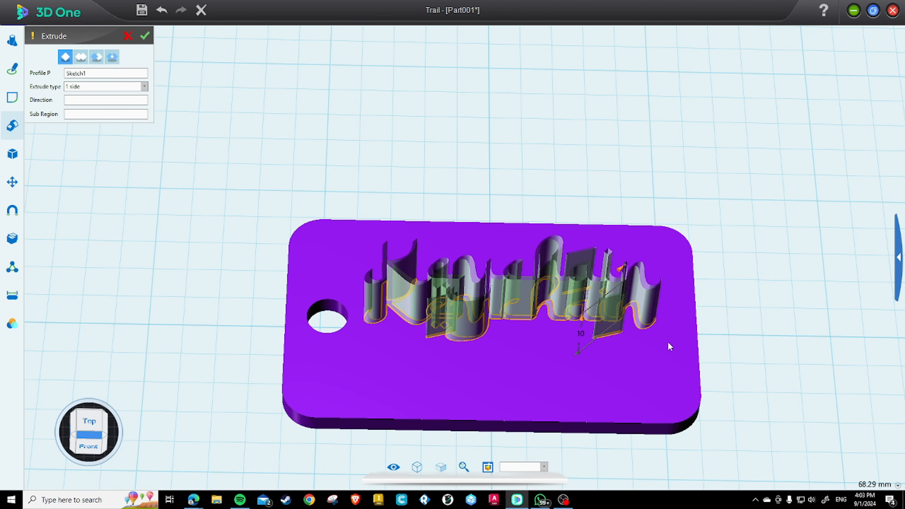
pyautogui.moveTo(605, 351); pyautogui.dragTo(594, 311, button='right')
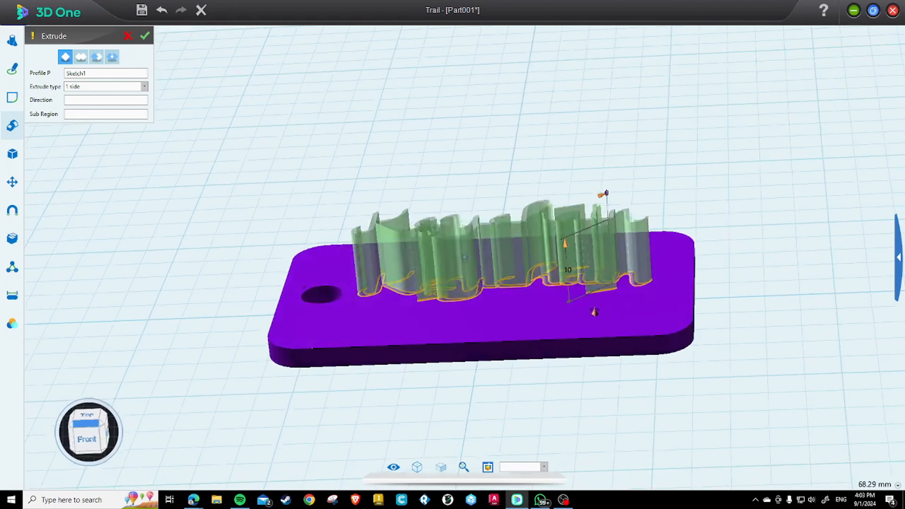
pyautogui.click(567, 271)
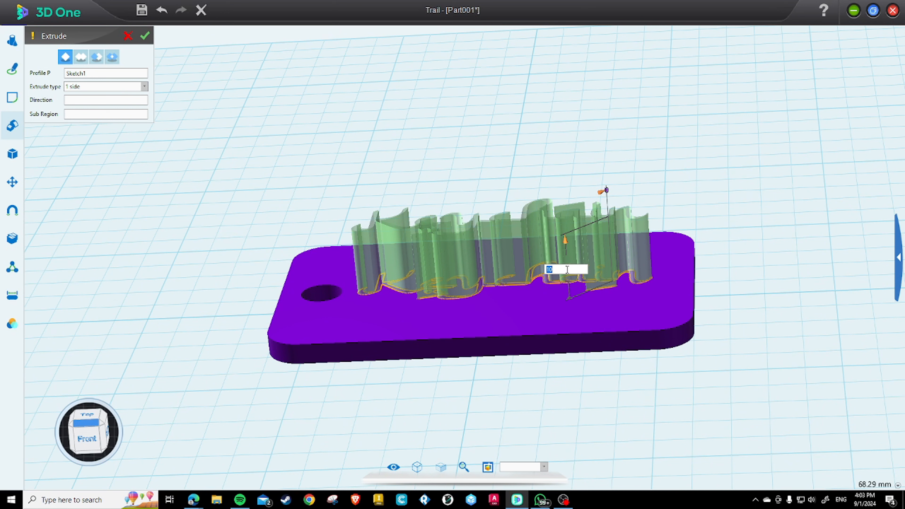
pyautogui.write('2')
pyautogui.press('Return')
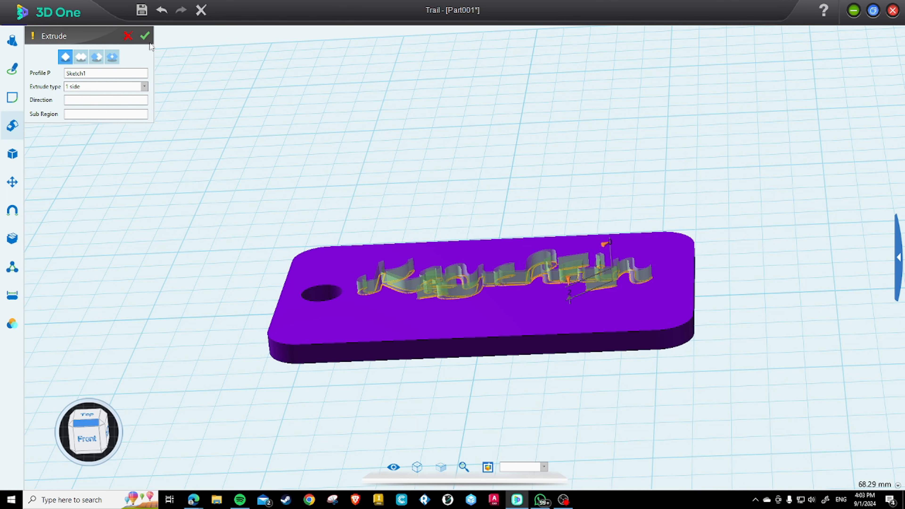
pyautogui.click(80, 57)
pyautogui.click(145, 36)
# Examine the extruded Keychain lettering on the tag up close and from several angles
pyautogui.moveTo(473, 200); pyautogui.dragTo(499, 256, button='right')
pyautogui.scroll(6, 467, 321)
pyautogui.moveTo(471, 316); pyautogui.dragTo(451, 301, button='right')
pyautogui.scroll(-5, 499, 322)
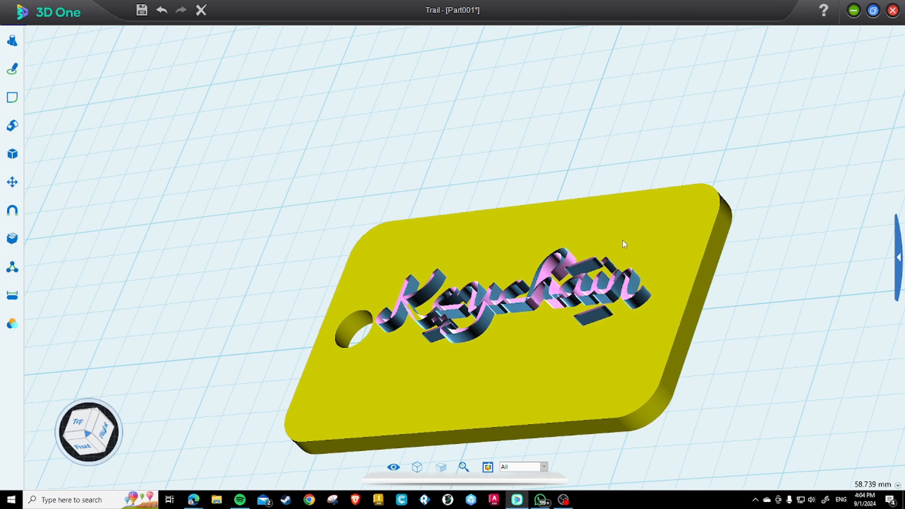
pyautogui.moveTo(692, 310); pyautogui.dragTo(784, 307, button='right')
pyautogui.moveTo(705, 337); pyautogui.dragTo(640, 277, button='right')
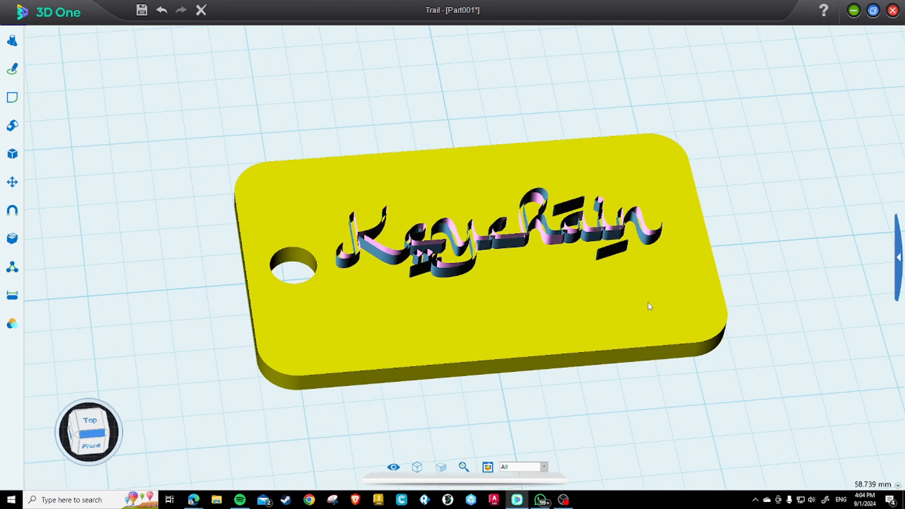
pyautogui.scroll(-4, 644, 307)
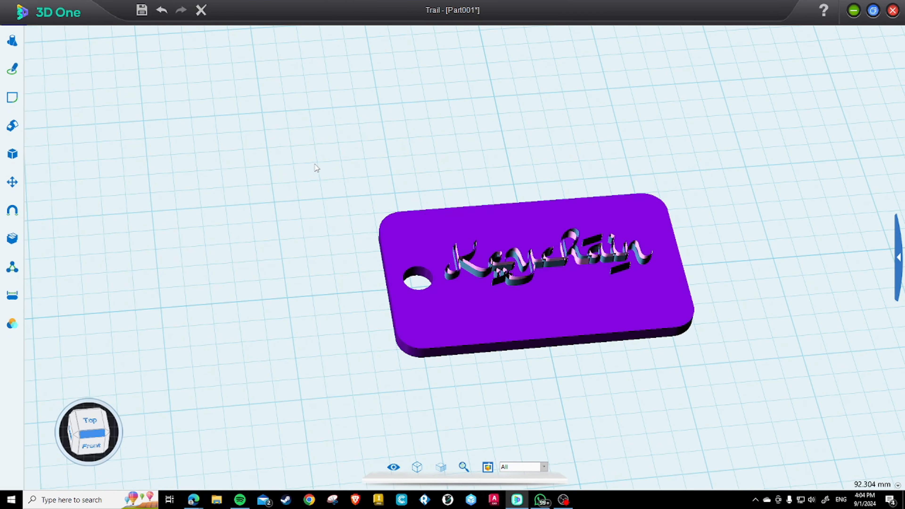
pyautogui.moveTo(314, 163); pyautogui.dragTo(810, 395)
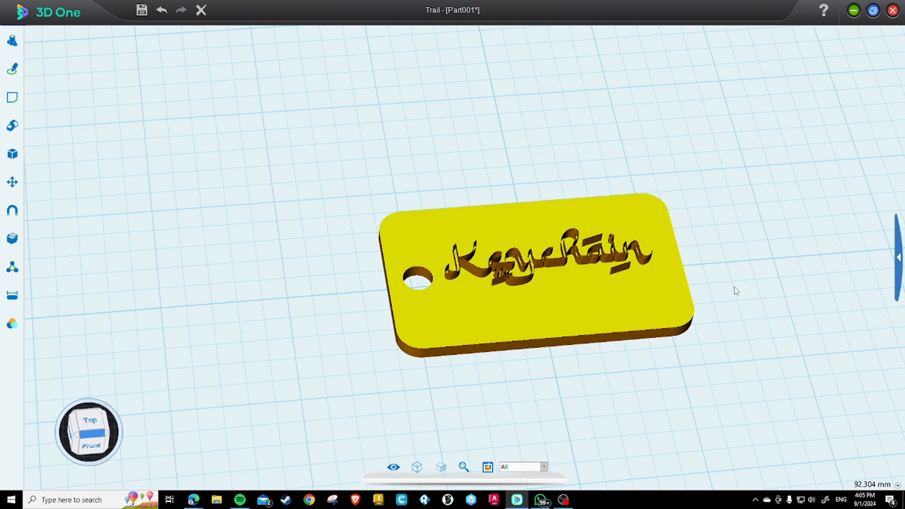
pyautogui.moveTo(702, 314); pyautogui.dragTo(572, 301, button='middle')
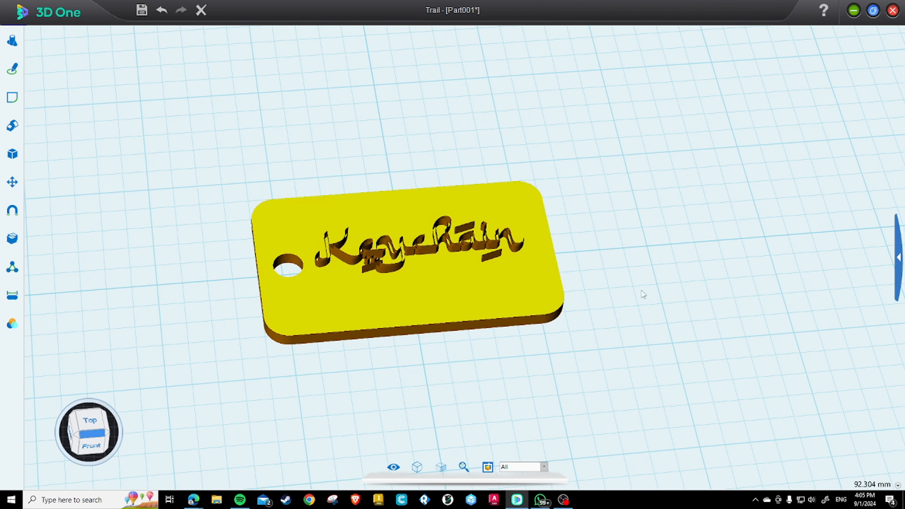
# Save the model to the Desktop as Keychain001 in the Z1 file format
pyautogui.click(61, 15)
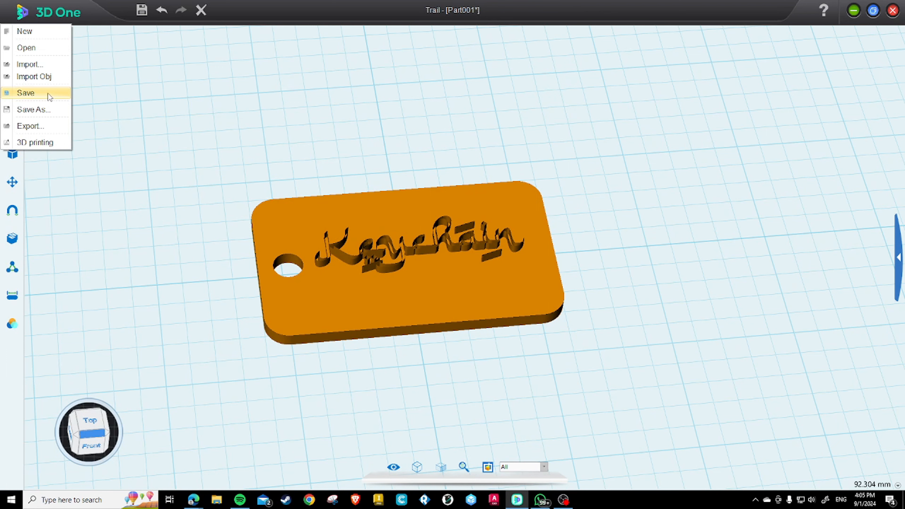
pyautogui.click(47, 92)
pyautogui.click(311, 212)
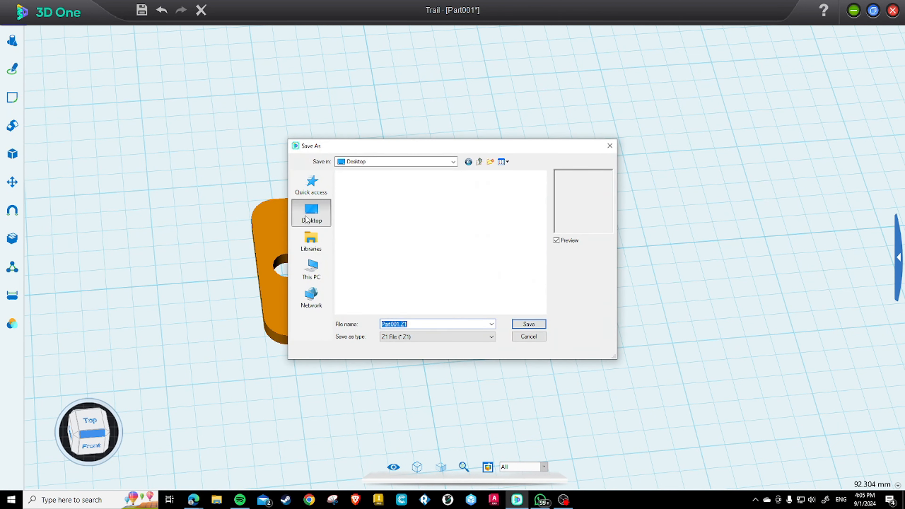
pyautogui.moveTo(390, 324); pyautogui.dragTo(342, 320)
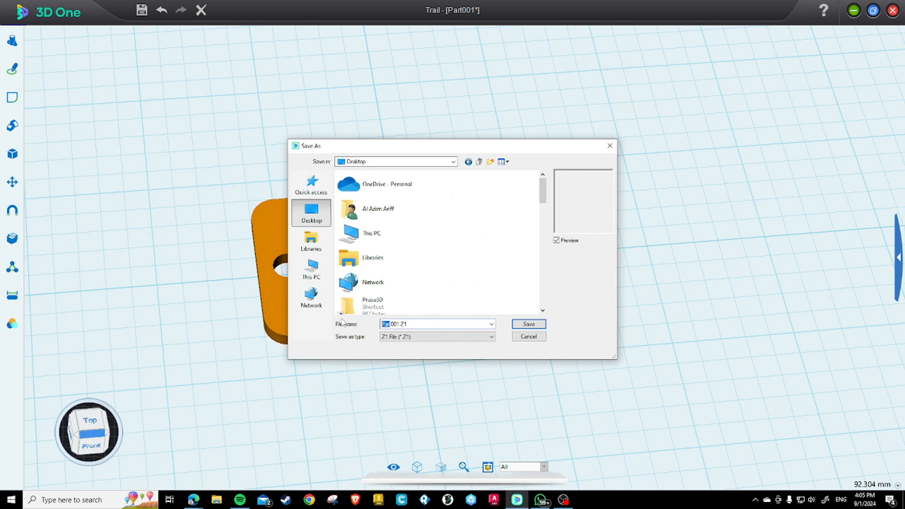
pyautogui.press('Right')
pyautogui.press('BackSpace')
pyautogui.press('BackSpace')
pyautogui.press('BackSpace')
pyautogui.press('BackSpace')
pyautogui.write('Keyxh')
pyautogui.press('BackSpace')
pyautogui.press('BackSpace')
pyautogui.write('chain')
pyautogui.press('Return')
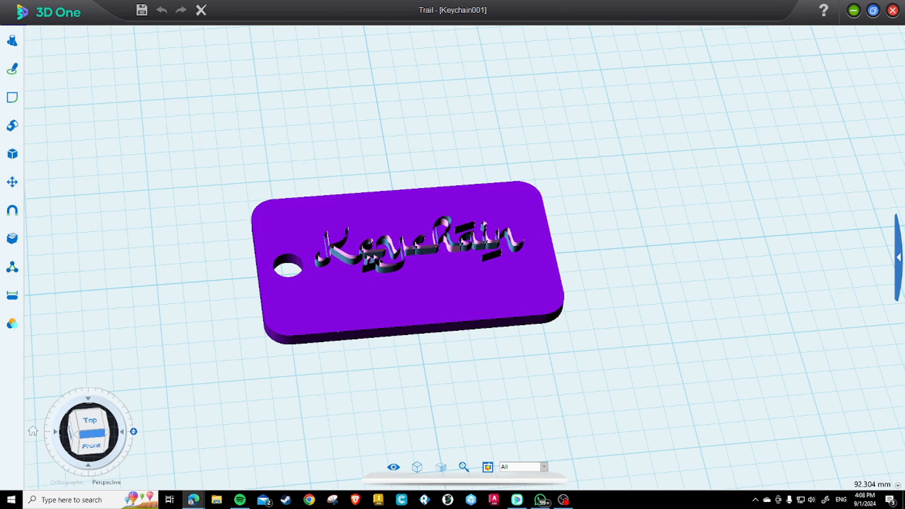
pyautogui.scroll(5, 377, 246)
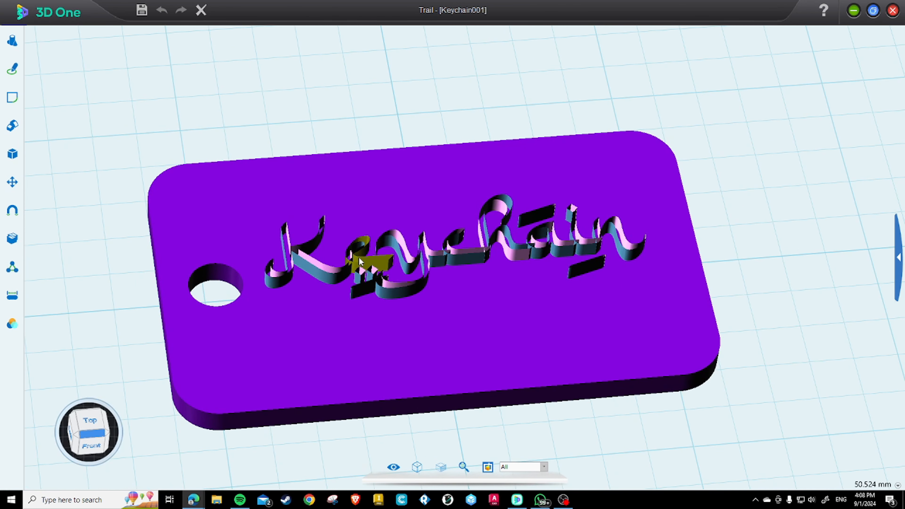
pyautogui.moveTo(361, 251); pyautogui.dragTo(387, 258, button='right')
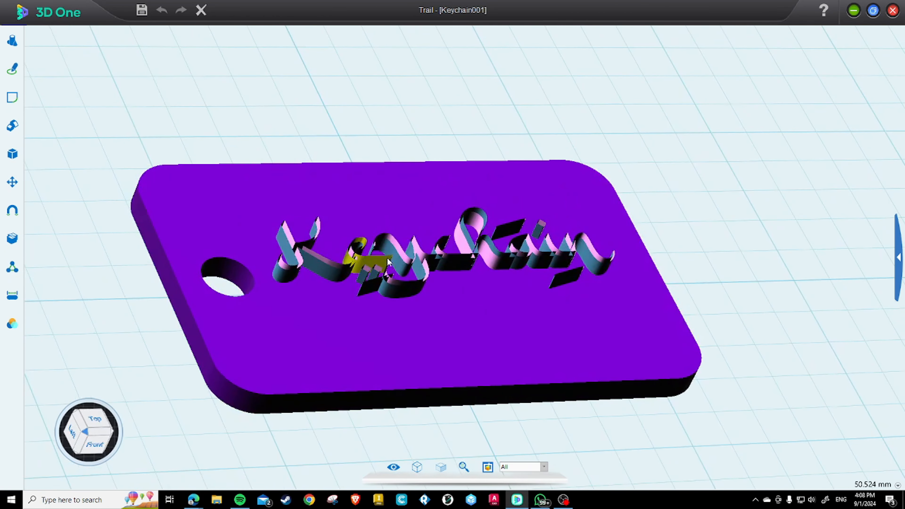
pyautogui.scroll(-1, 388, 261)
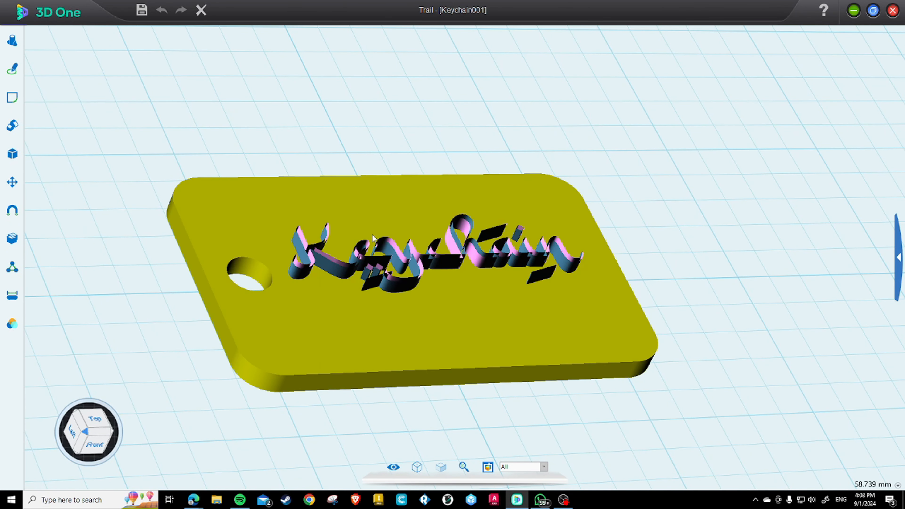